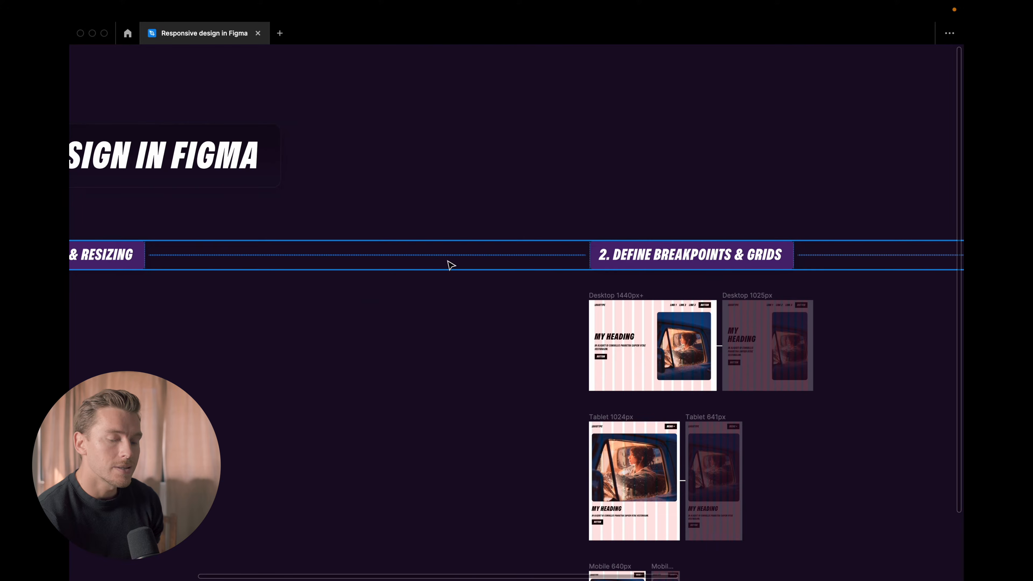
# Look over the canvas sections on auto layouts, constraints and resizing, breakpoints and grids, and updated sizes.
pyautogui.hscroll(5, 486, 306)
pyautogui.scroll(3, 486, 306)
pyautogui.scroll(-2, 488, 309)
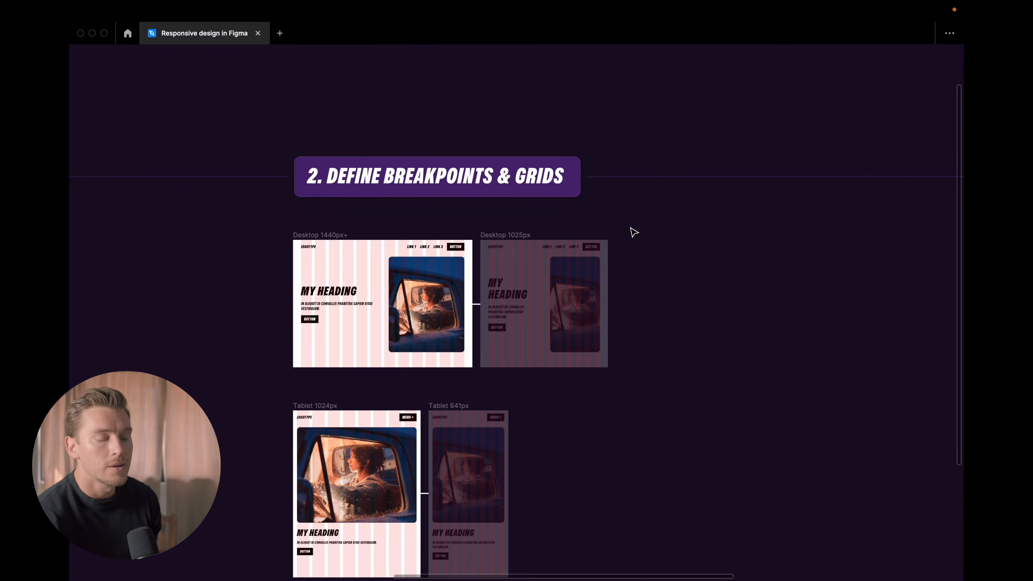
pyautogui.scroll(-2, 630, 231)
pyautogui.hscroll(10, 630, 231)
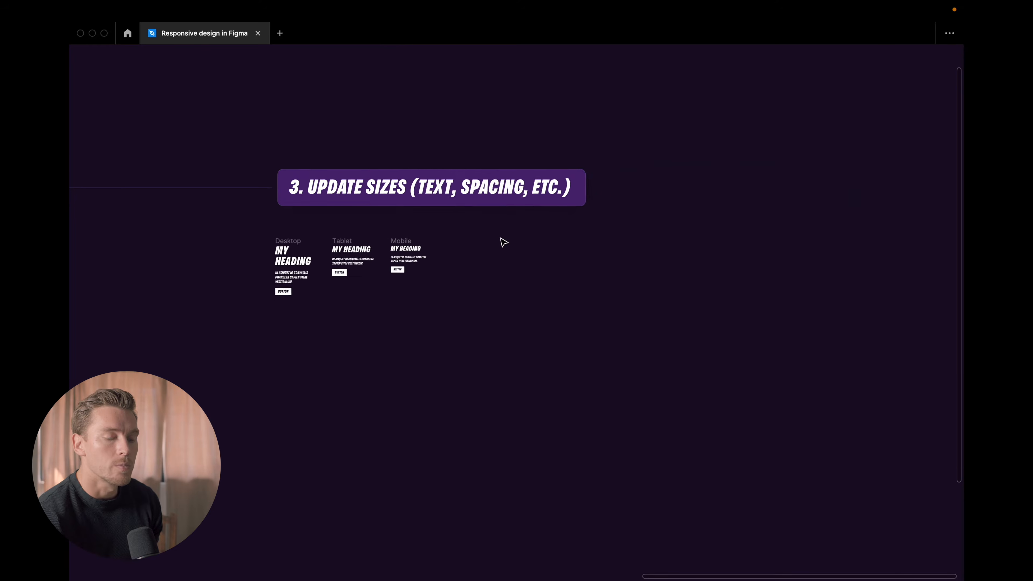
pyautogui.scroll(2, 504, 242)
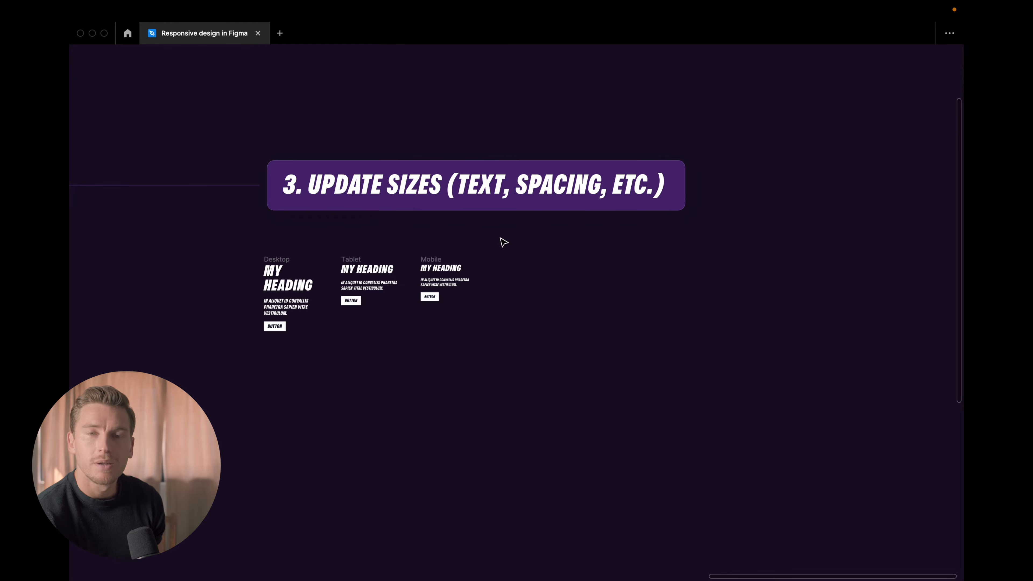
pyautogui.scroll(-3, 504, 243)
pyautogui.hscroll(-6, 504, 242)
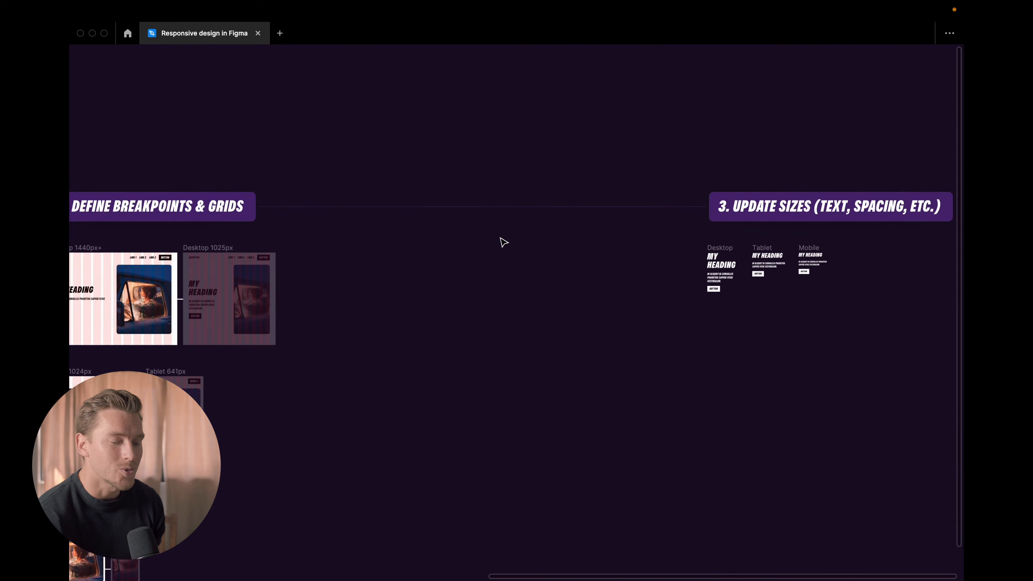
pyautogui.scroll(-2, 504, 242)
pyautogui.hscroll(-10, 504, 243)
pyautogui.scroll(5, 357, 254)
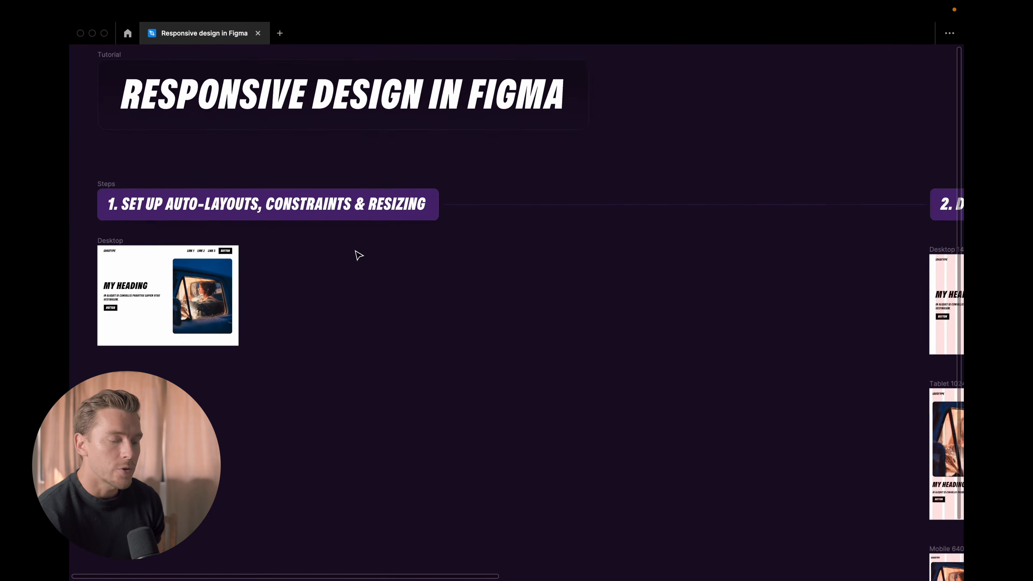
pyautogui.hscroll(-4, 357, 254)
pyautogui.scroll(2, 421, 288)
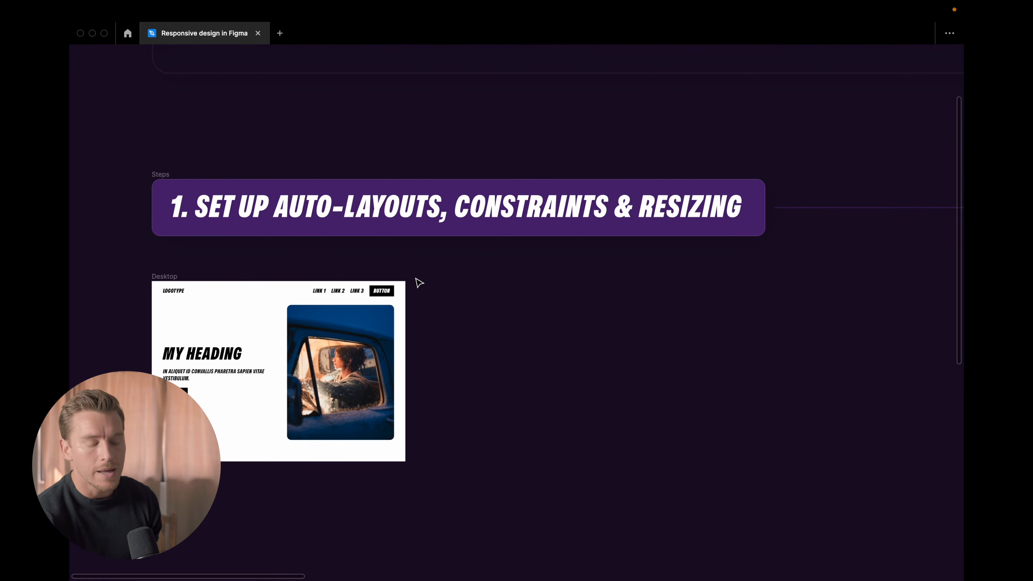
pyautogui.scroll(2, 419, 282)
pyautogui.hscroll(-3, 417, 279)
pyautogui.scroll(-2, 427, 272)
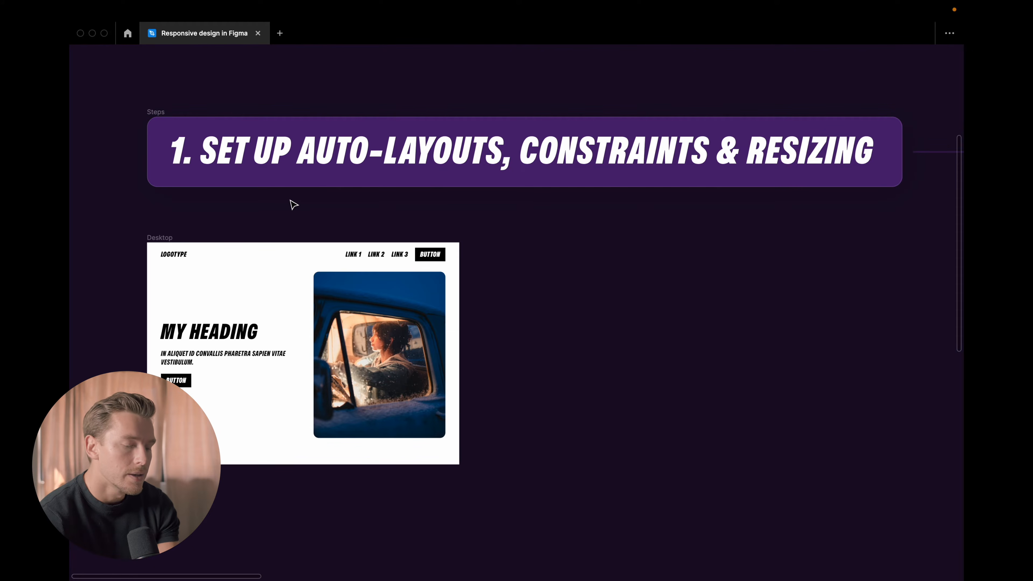
# Duplicate the Desktop frame of section 1 straight below the original.
pyautogui.scroll(-1, 293, 204)
pyautogui.scroll(-2, 223, 213)
pyautogui.scroll(-2, 234, 199)
pyautogui.hscroll(-2, 234, 199)
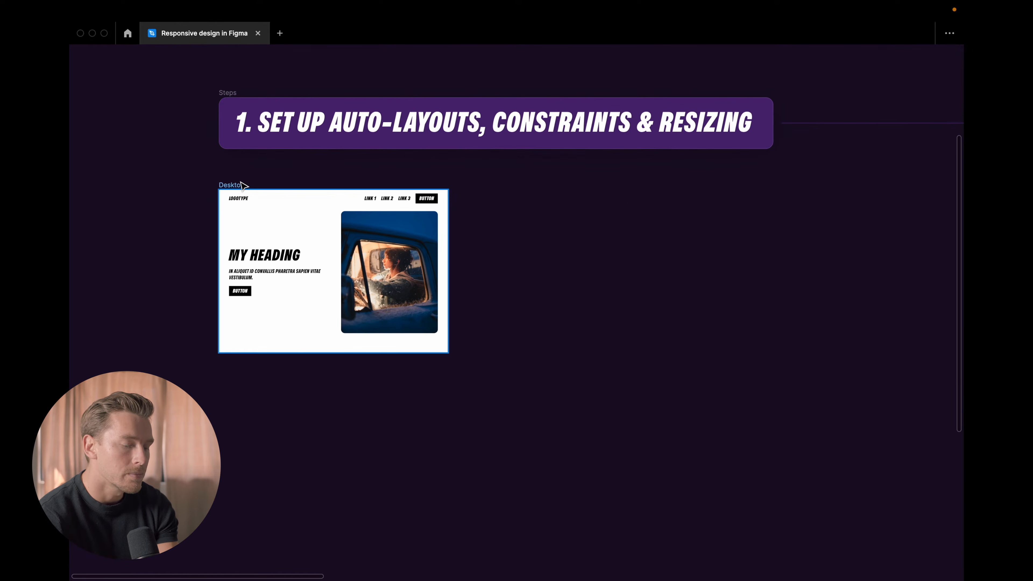
pyautogui.keyDown('alt'); pyautogui.moveTo(240, 183); pyautogui.dragTo(240, 415); pyautogui.keyUp('alt')
pyautogui.scroll(-4, 240, 415)
pyautogui.scroll(3, 240, 415)
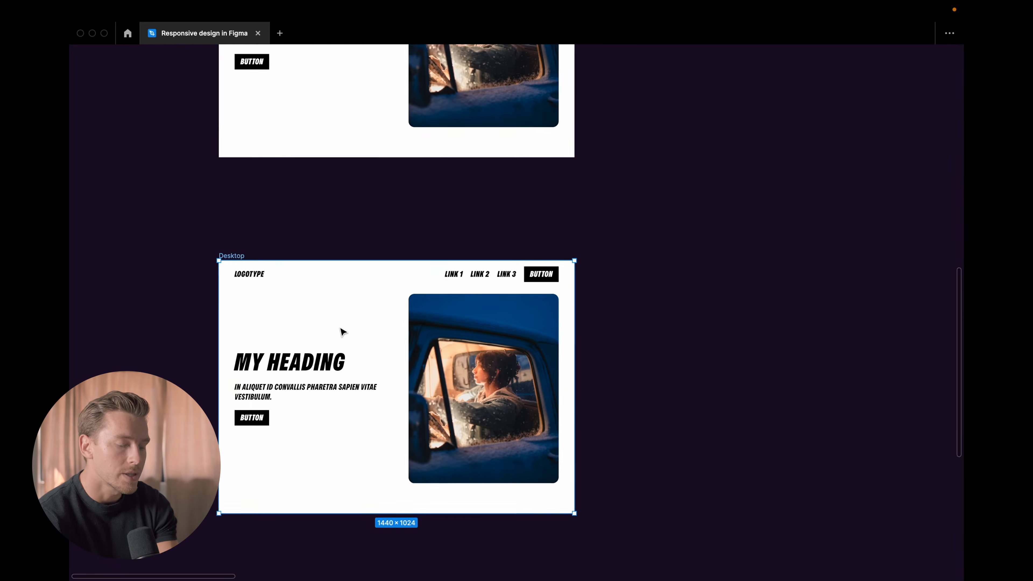
pyautogui.press('Escape')
# Show the editor interface again with the duplicated Desktop frame in view.
pyautogui.scroll(-2, 343, 332)
pyautogui.scroll(2, 343, 332)
pyautogui.press('super+backslash')
pyautogui.hscroll(-3, 540, 272)
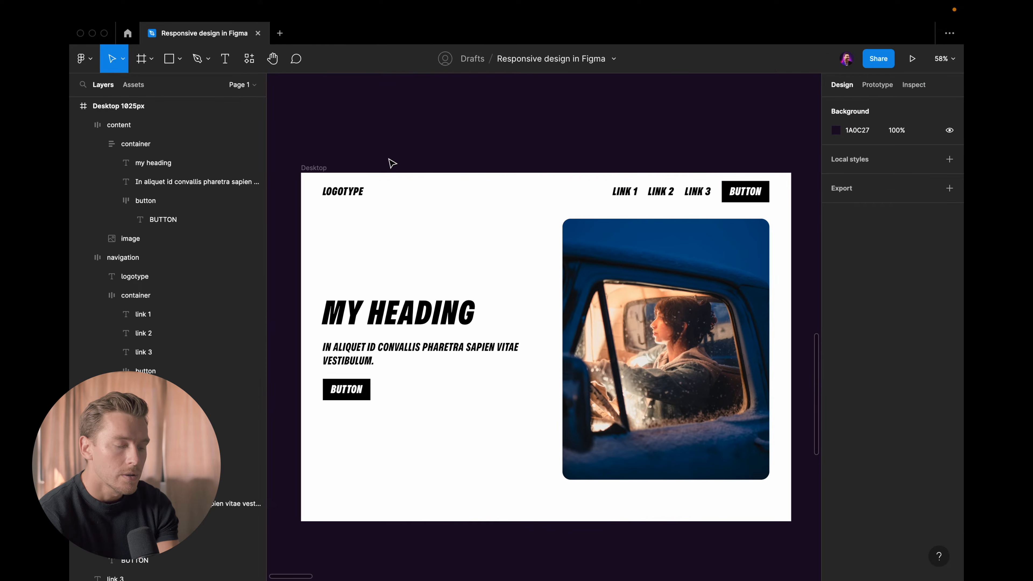
# Inspect the separate elements of the duplicated Desktop frame: logotype, links, buttons, paragraph and heading.
pyautogui.click(314, 167)
pyautogui.scroll(-2, 325, 175)
pyautogui.click(343, 185)
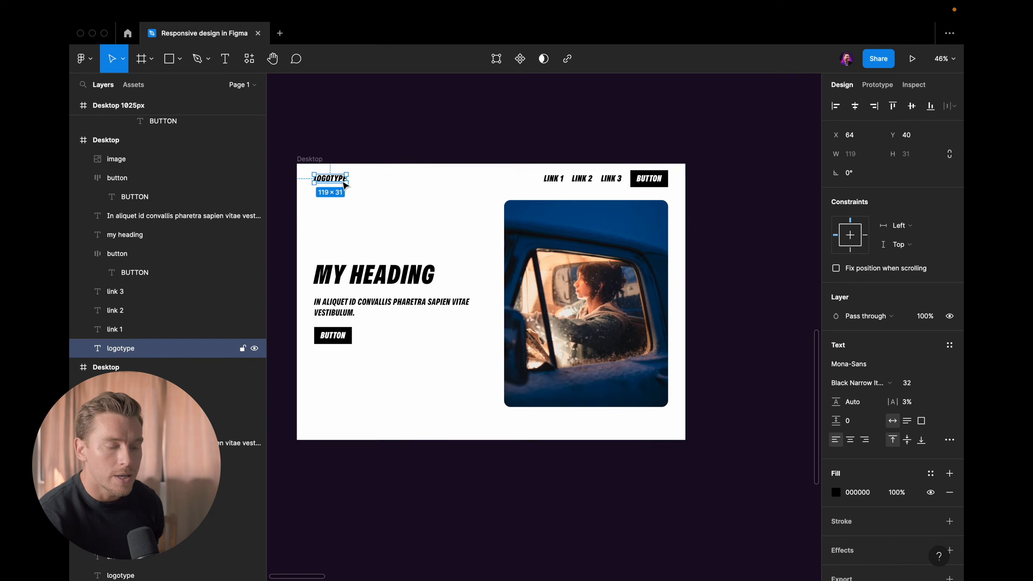
pyautogui.scroll(2, 343, 185)
pyautogui.click(588, 184)
pyautogui.click(594, 180)
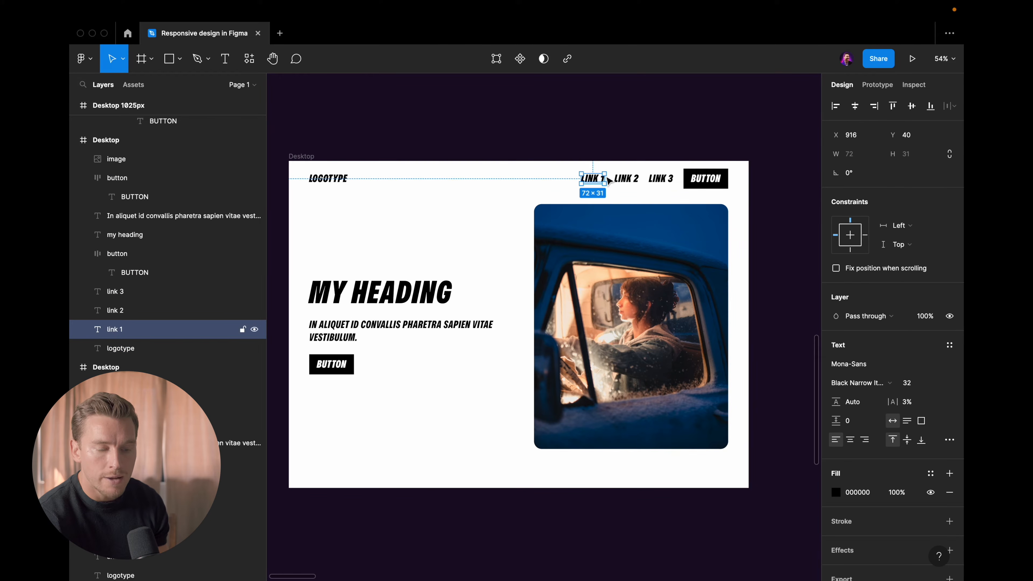
pyautogui.click(626, 179)
pyautogui.click(661, 179)
pyautogui.click(706, 179)
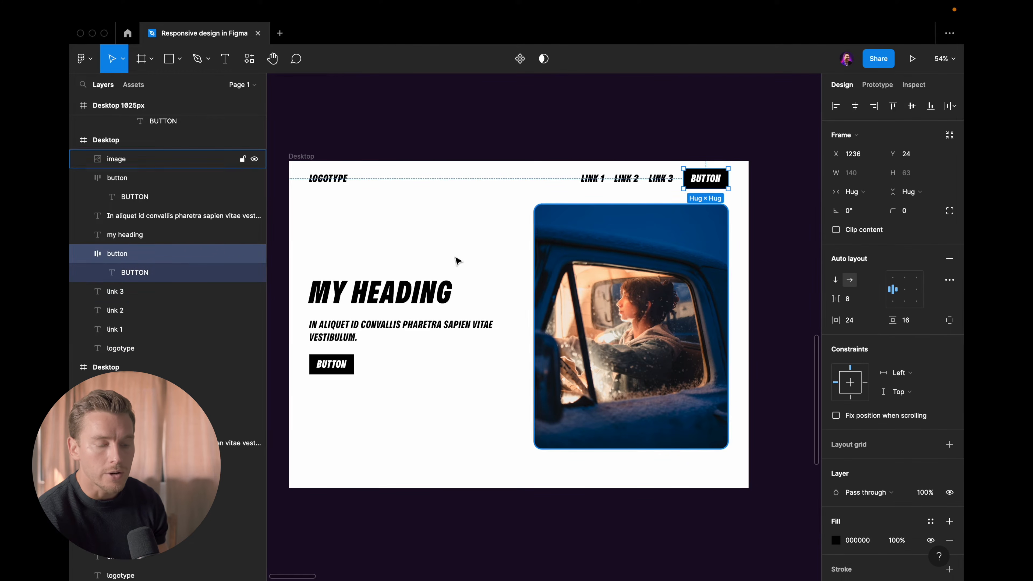
pyautogui.click(407, 291)
pyautogui.click(338, 365)
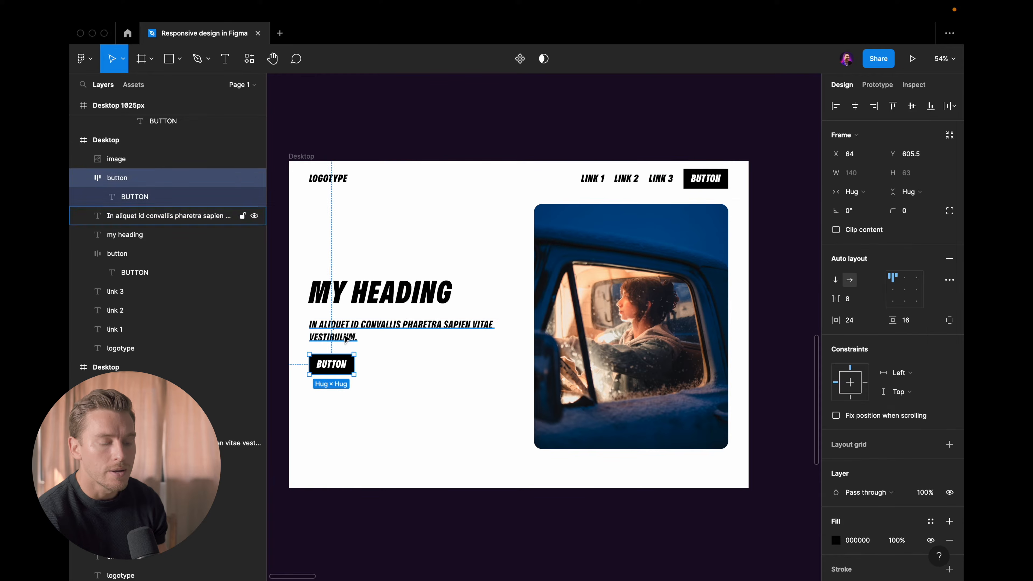
pyautogui.click(345, 338)
pyautogui.click(345, 297)
pyautogui.click(328, 183)
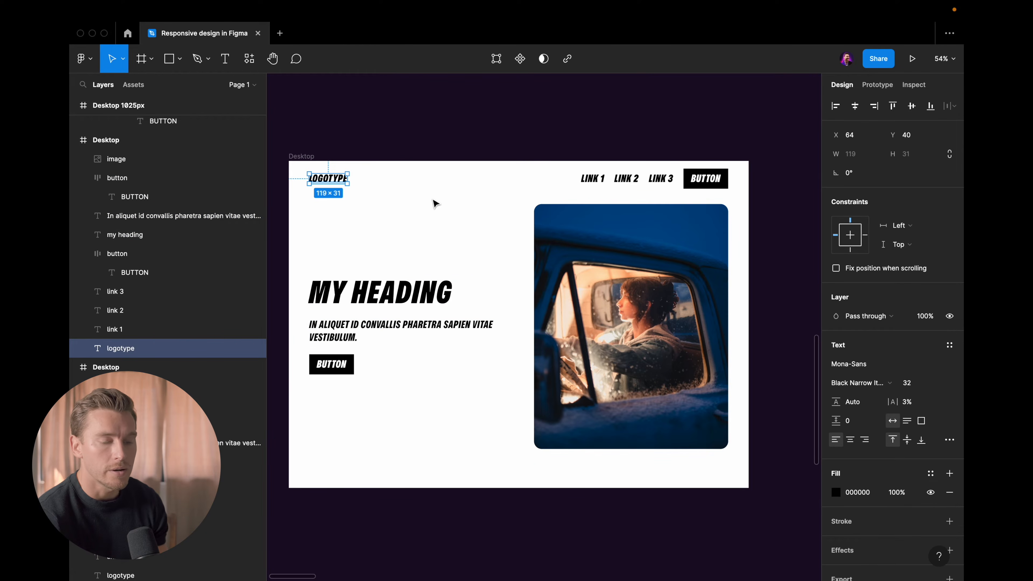
pyautogui.click(539, 158)
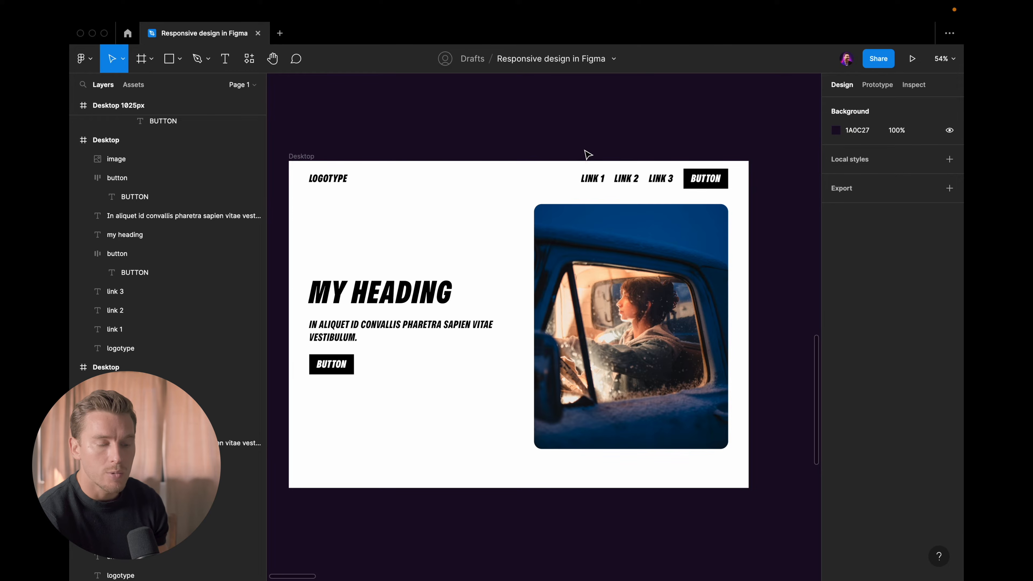
# Wrap the three links and the top button in an auto layout frame named "container".
pyautogui.moveTo(581, 134); pyautogui.dragTo(715, 190)
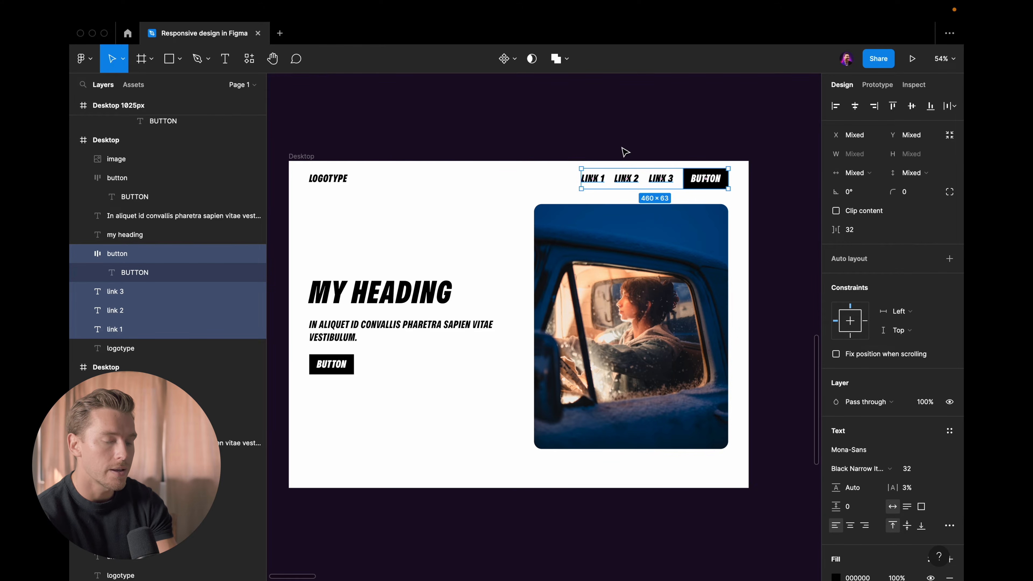
pyautogui.hotkey('shift', 'a')
pyautogui.doubleClick(129, 254)
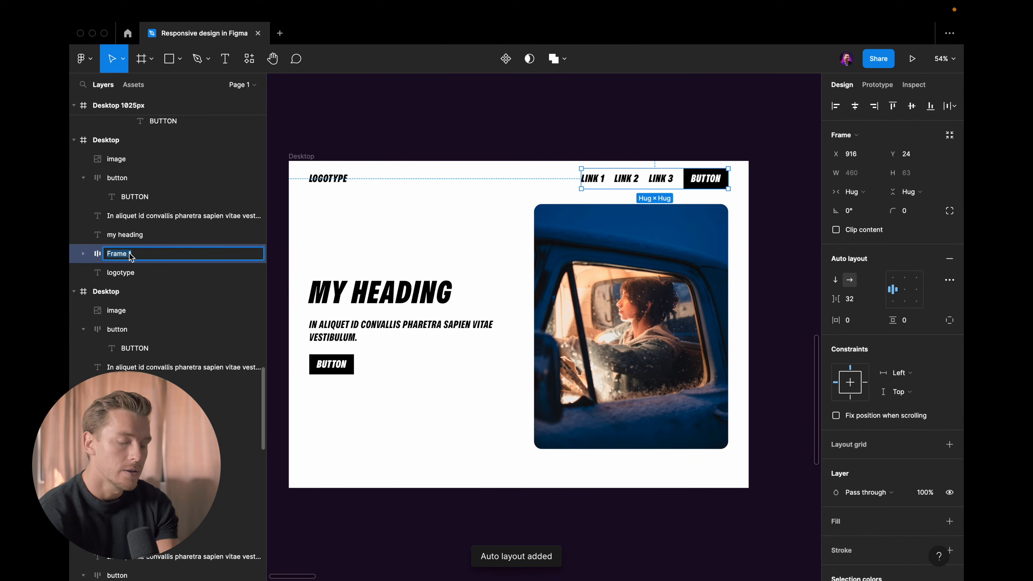
pyautogui.write('container')
pyautogui.press('Return')
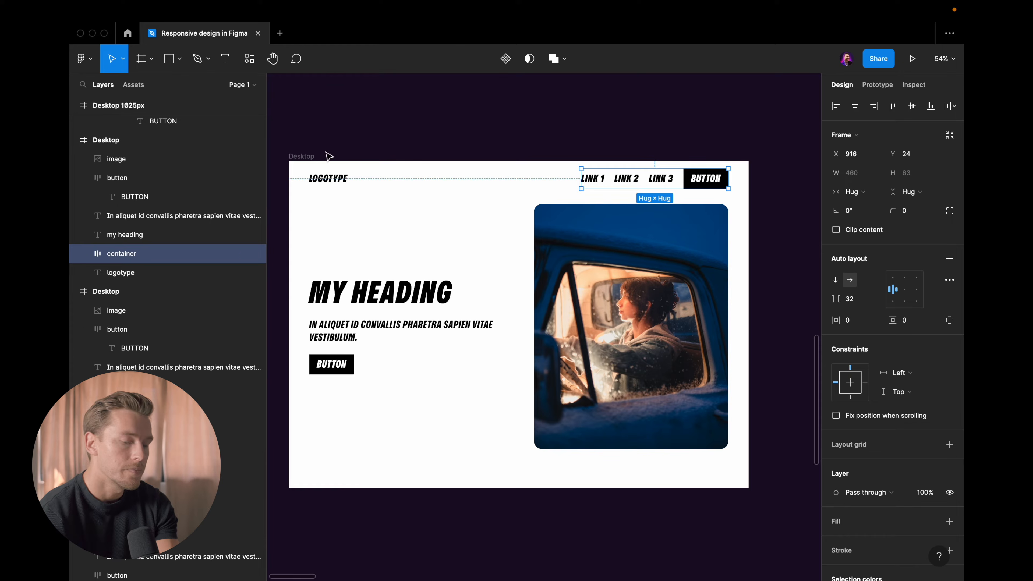
pyautogui.click(388, 157)
# Wrap the logotype and the links container together in an auto layout frame named "navigation".
pyautogui.click(340, 182)
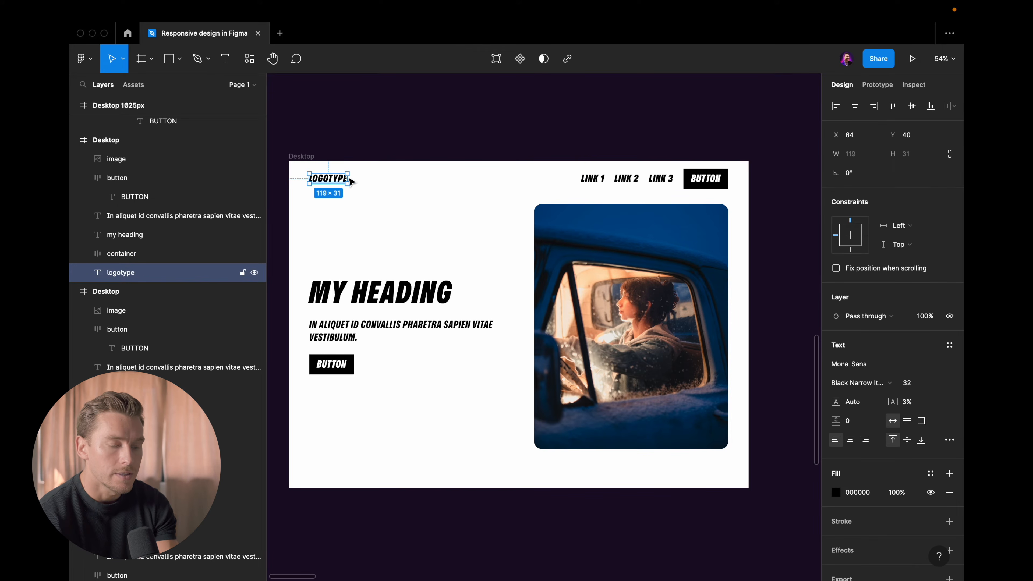
pyautogui.click(598, 185)
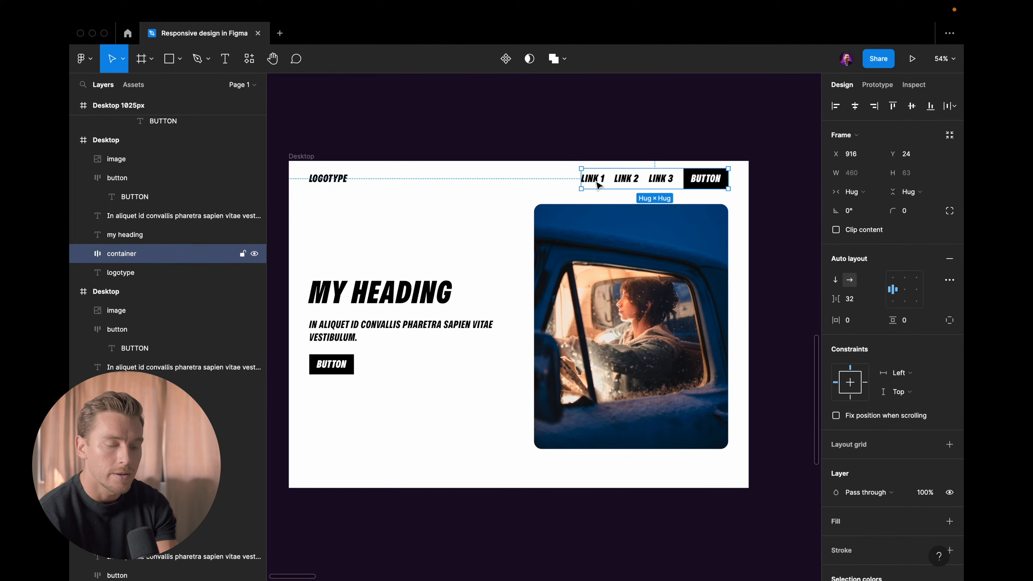
pyautogui.keyDown('shift'); pyautogui.click(323, 180); pyautogui.keyUp('shift')
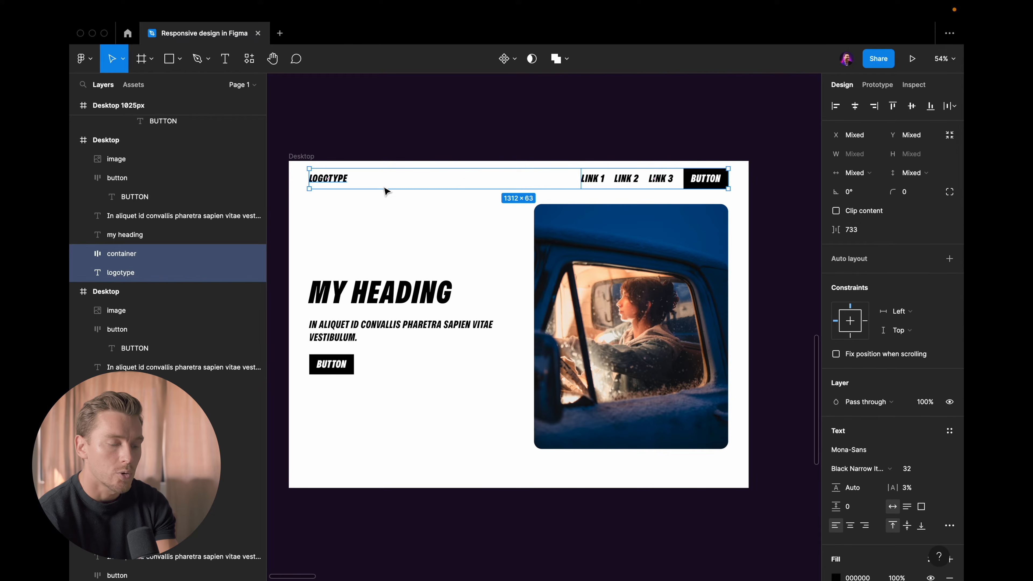
pyautogui.hotkey('shift', 'a')
pyautogui.doubleClick(122, 254)
pyautogui.write('nvagi')
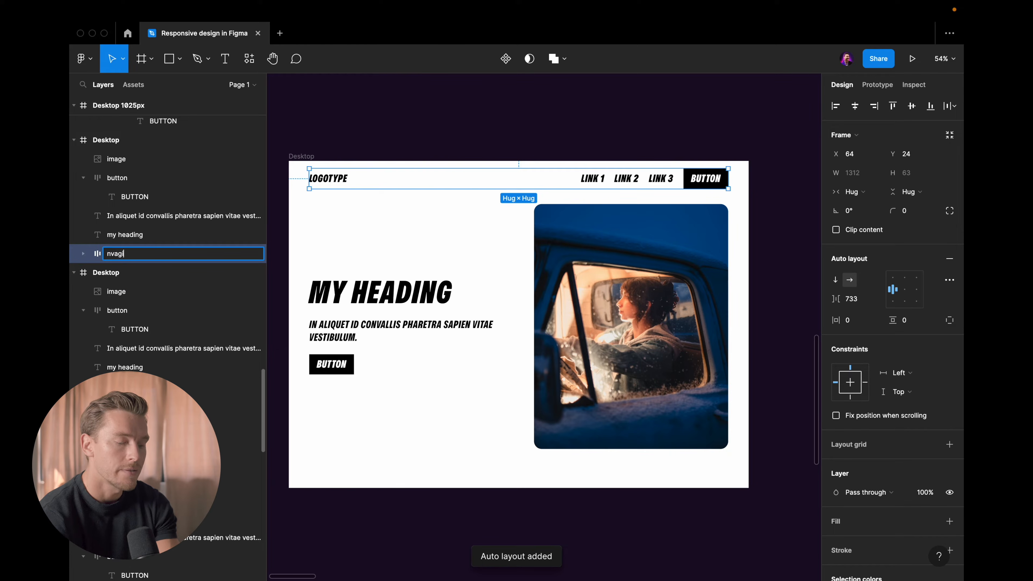
pyautogui.press('BackSpace')
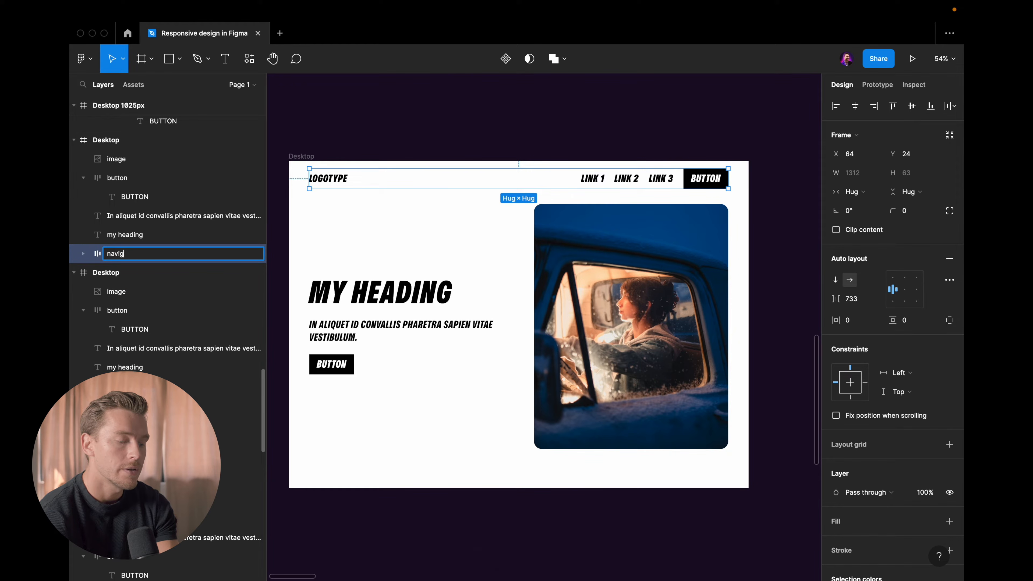
pyautogui.press('Return')
pyautogui.click(421, 273)
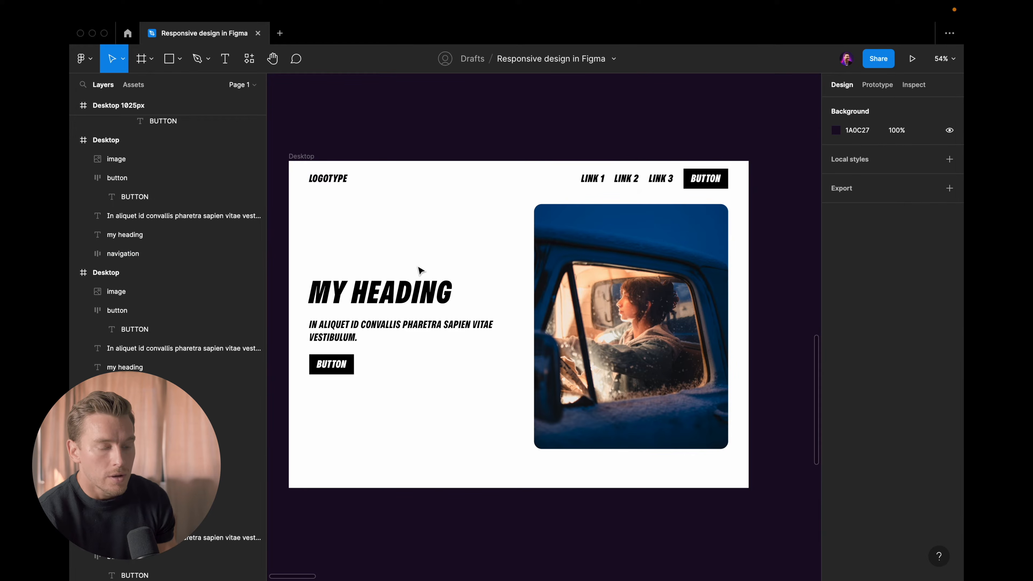
# Wrap the heading, paragraph and lower button in an auto layout frame named "container".
pyautogui.click(342, 291)
pyautogui.keyDown('shift'); pyautogui.click(343, 324); pyautogui.keyUp('shift')
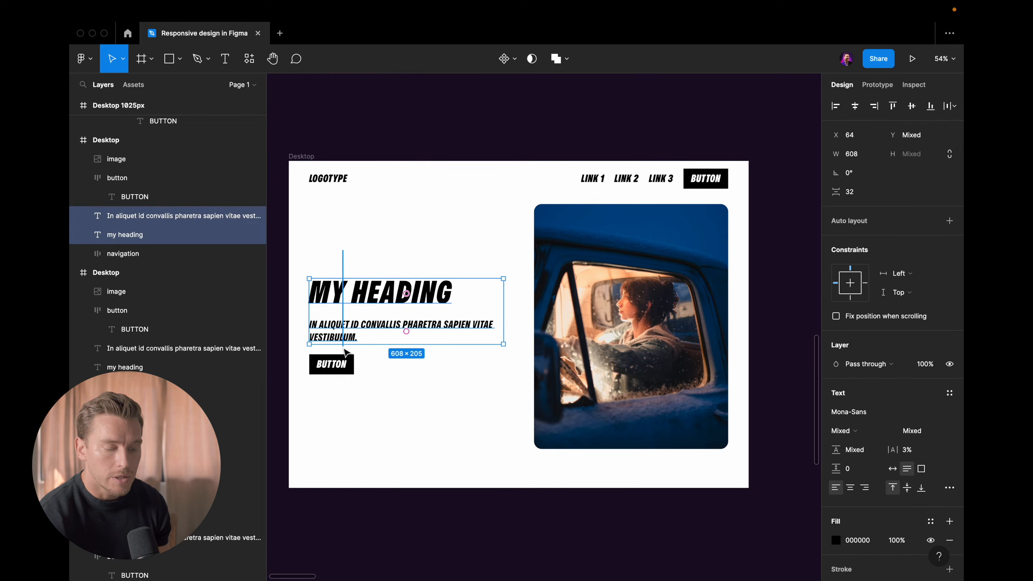
pyautogui.keyDown('shift'); pyautogui.click(344, 364); pyautogui.keyUp('shift')
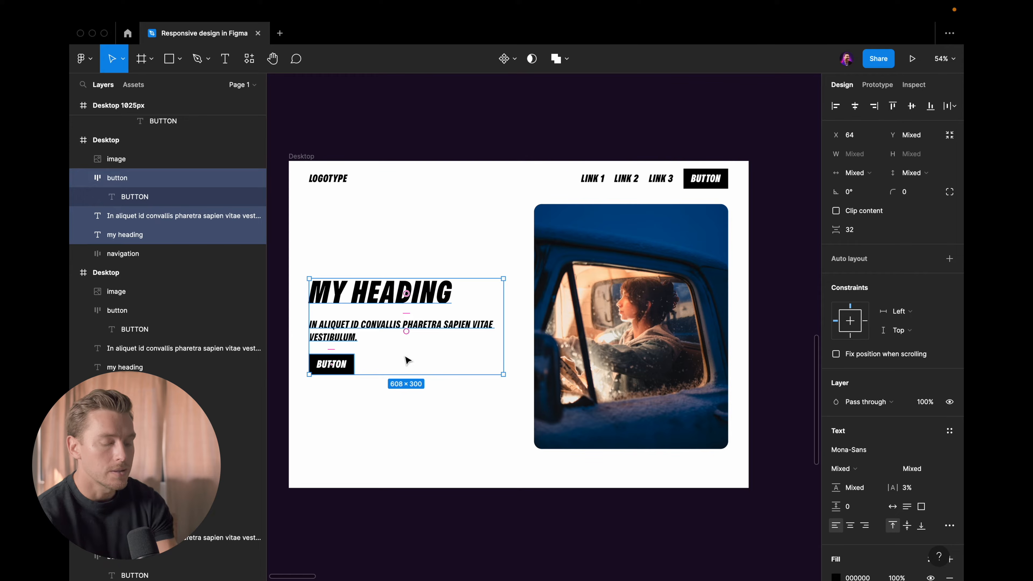
pyautogui.hotkey('shift', 'a')
pyautogui.doubleClick(117, 178)
pyautogui.write('c')
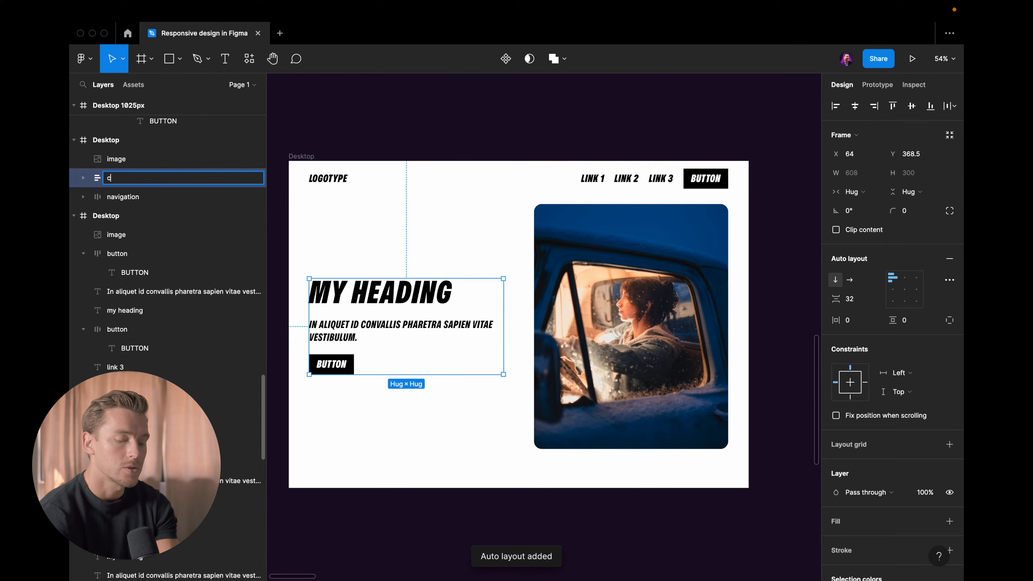
pyautogui.write('ontainer')
pyautogui.press('Return')
pyautogui.click(418, 259)
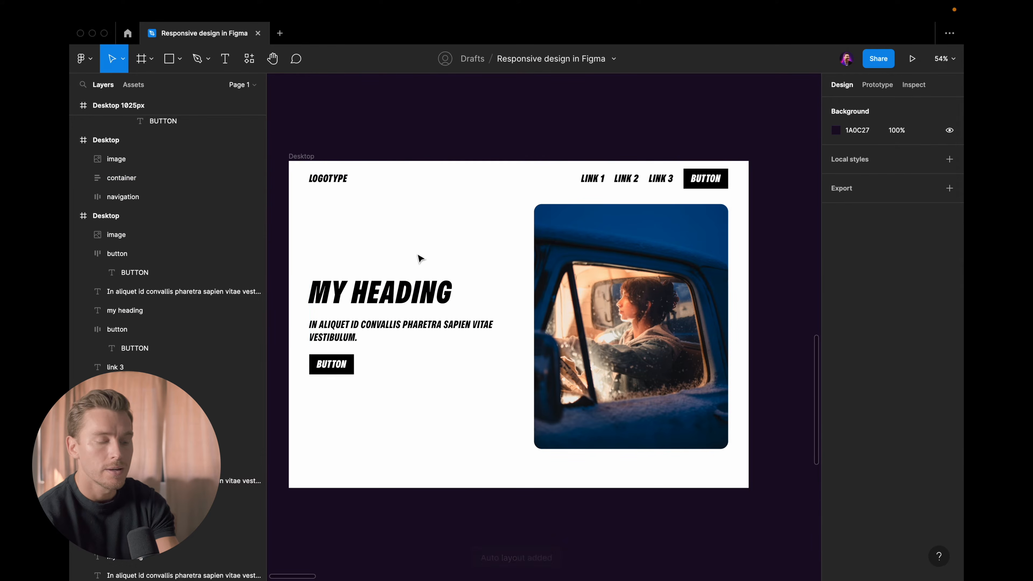
# Wrap the heading container in another auto layout frame and name it "content".
pyautogui.click(389, 294)
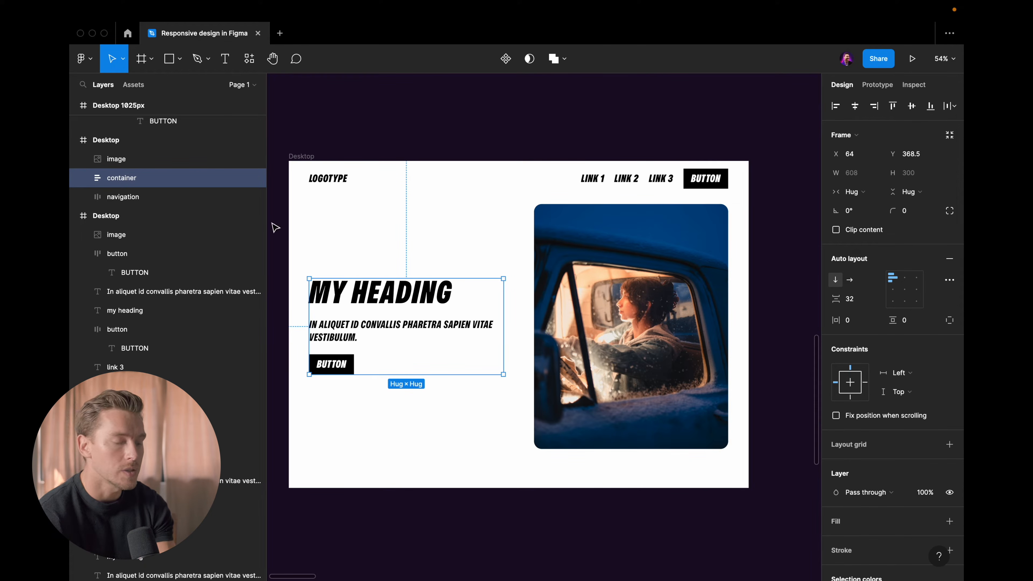
pyautogui.hotkey('shift', 'a')
pyautogui.doubleClick(128, 179)
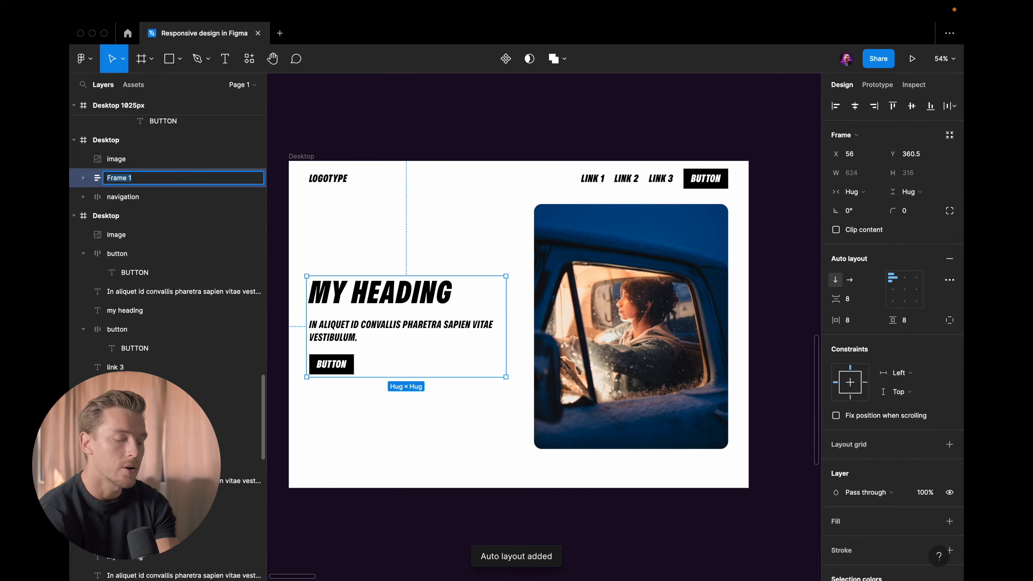
pyautogui.write('container')
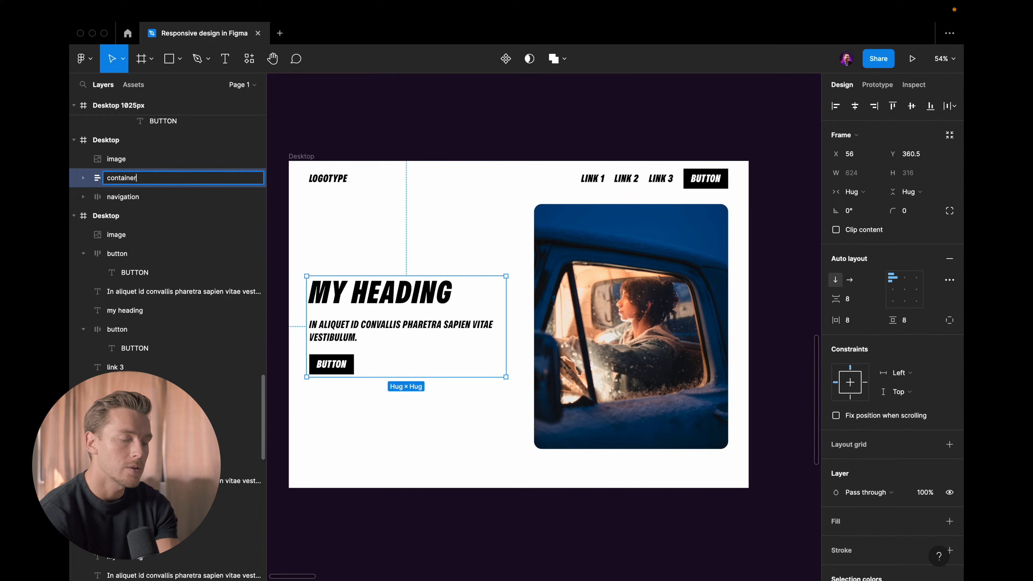
pyautogui.press('BackSpace')
pyautogui.press('BackSpace')
pyautogui.press('BackSpace')
pyautogui.press('BackSpace')
pyautogui.press('BackSpace')
pyautogui.press('BackSpace')
pyautogui.press('BackSpace')
pyautogui.press('BackSpace')
pyautogui.write('ontent')
pyautogui.press('Return')
pyautogui.click(446, 241)
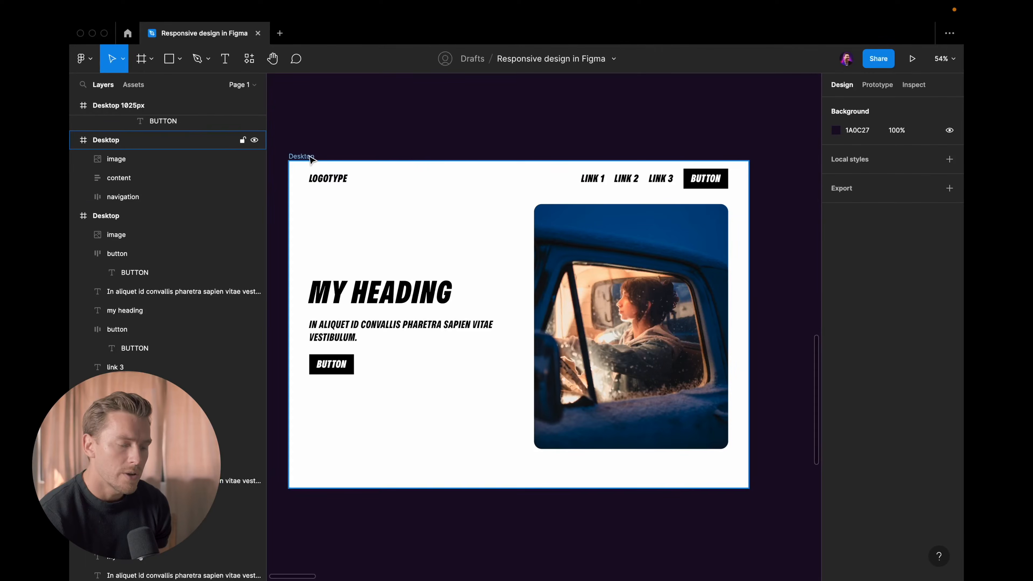
# Try resizing the duplicated Desktop frame's width to test how its contents respond.
pyautogui.click(311, 158)
pyautogui.moveTo(748, 206)
pyautogui.mouseDown()
pyautogui.moveTo(615, 212)
pyautogui.moveTo(748, 216)
pyautogui.mouseUp()
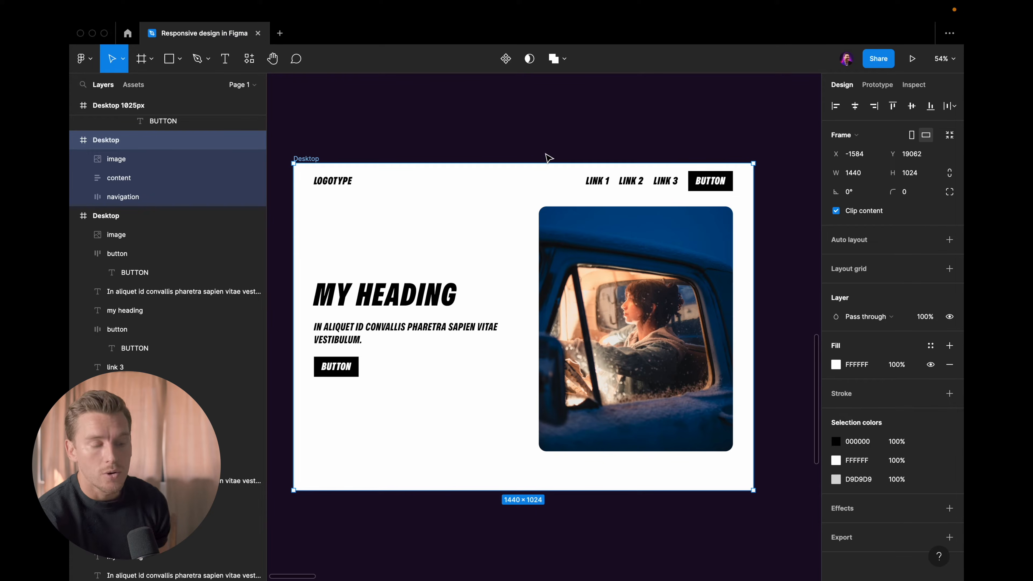
# Set the navigation frame's auto layout spacing mode to Space between.
pyautogui.click(538, 181)
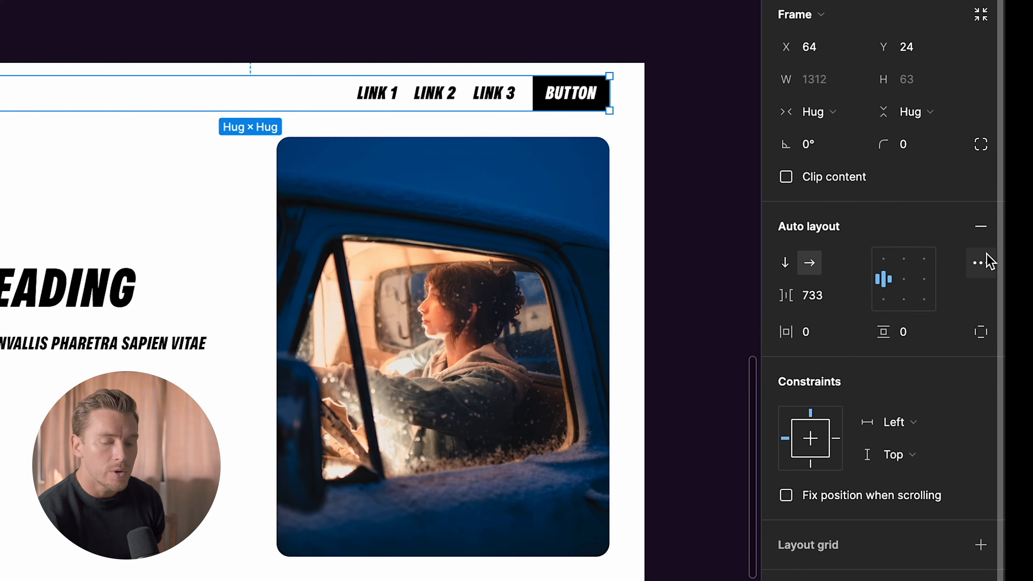
pyautogui.click(981, 263)
pyautogui.moveTo(588, 433)
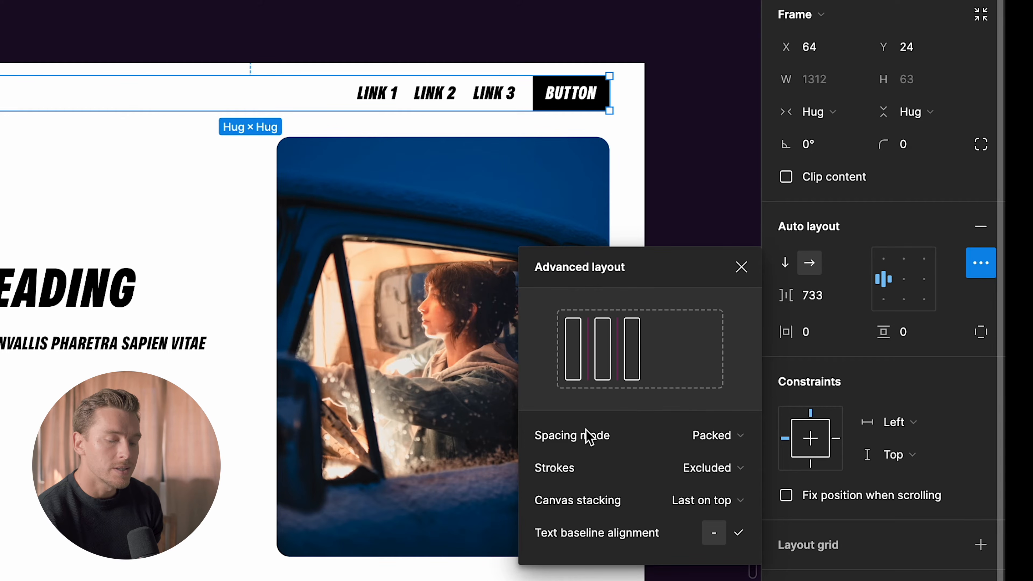
pyautogui.click(708, 438)
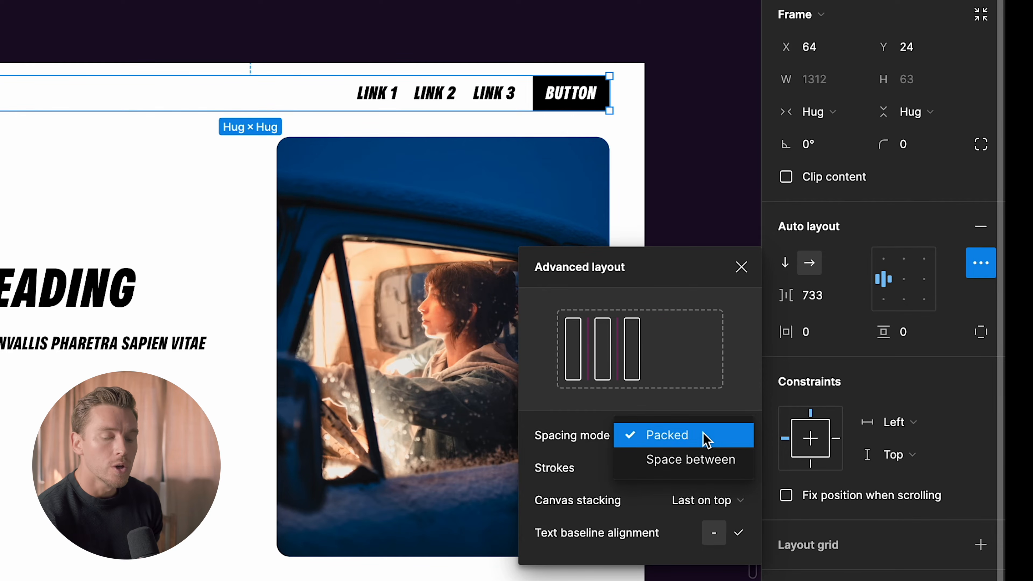
pyautogui.click(706, 460)
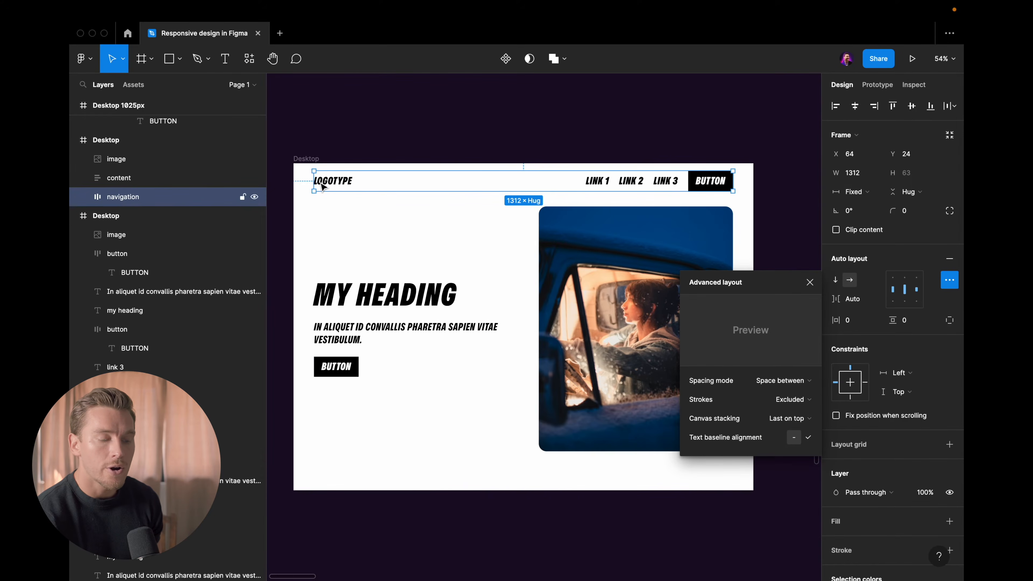
pyautogui.click(438, 143)
# Try resizing the navigation frame and narrowing the Desktop frame to test the new spacing mode, and undo the resizing.
pyautogui.click(537, 184)
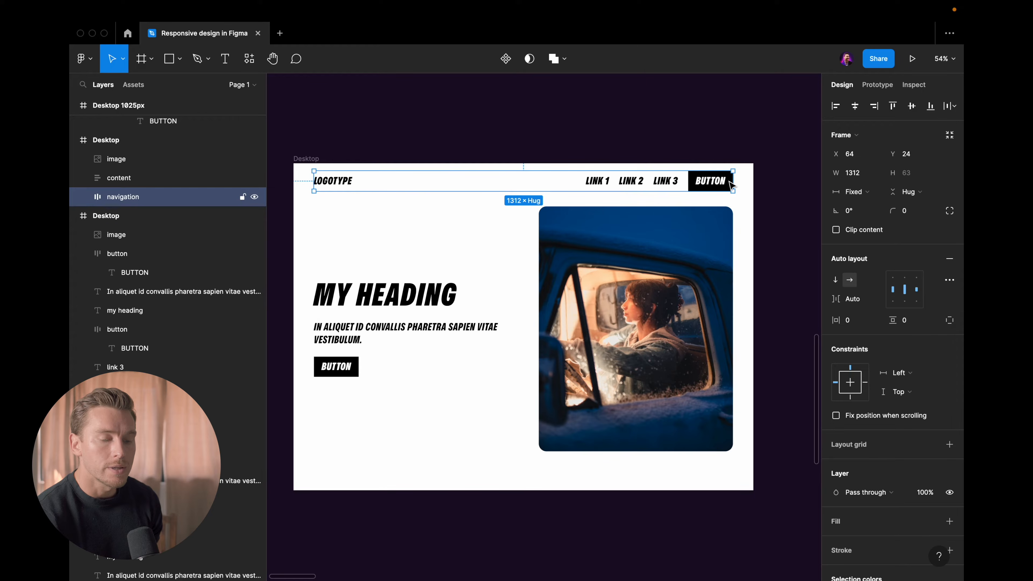
pyautogui.moveTo(733, 181)
pyautogui.mouseDown()
pyautogui.moveTo(545, 180)
pyautogui.moveTo(733, 180)
pyautogui.mouseUp()
pyautogui.click(318, 159)
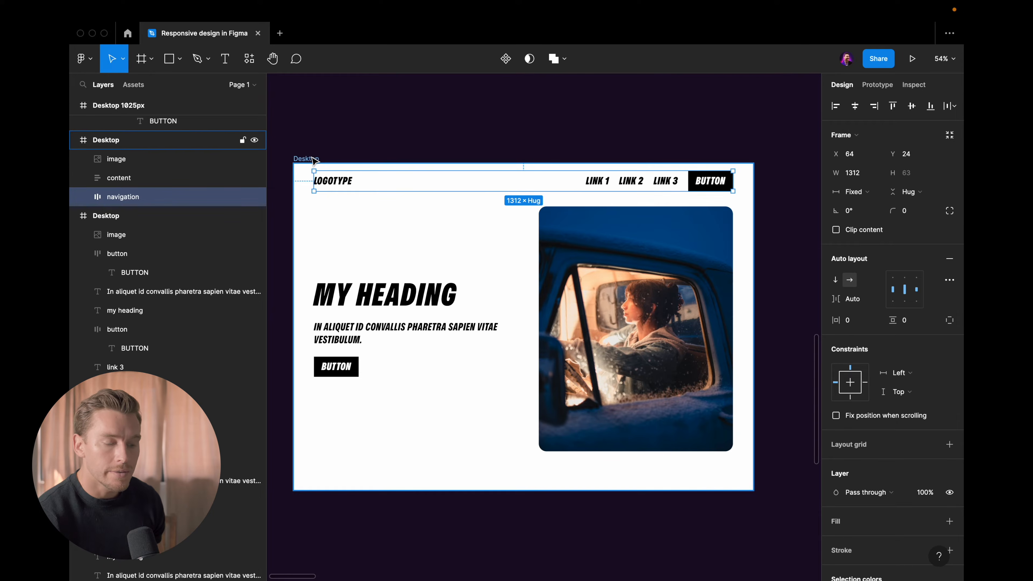
pyautogui.moveTo(753, 217); pyautogui.dragTo(715, 217)
pyautogui.press('super+z')
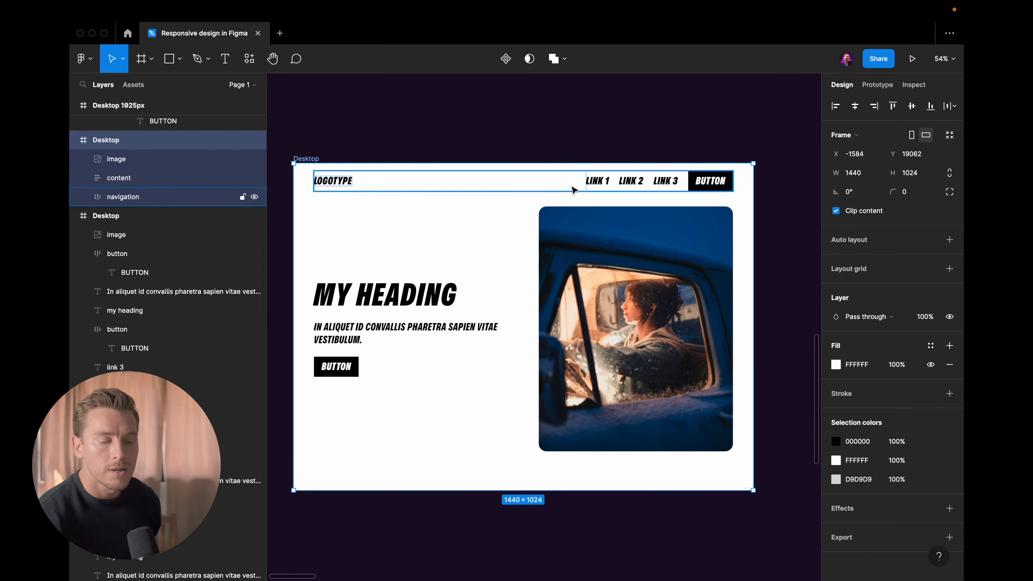
# Set the navigation frame's horizontal constraint to Left and right.
pyautogui.click(572, 188)
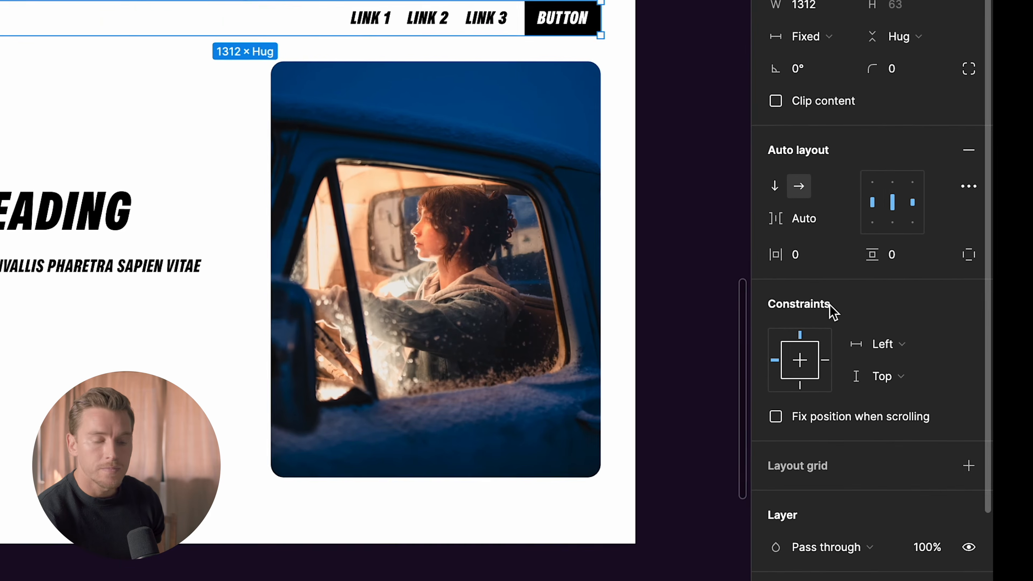
pyautogui.click(891, 343)
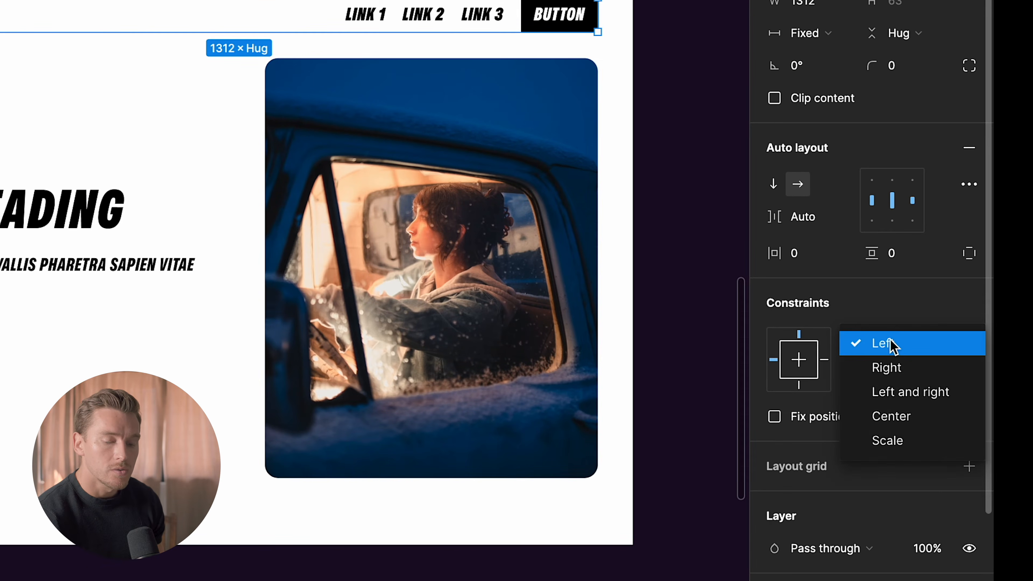
pyautogui.click(904, 392)
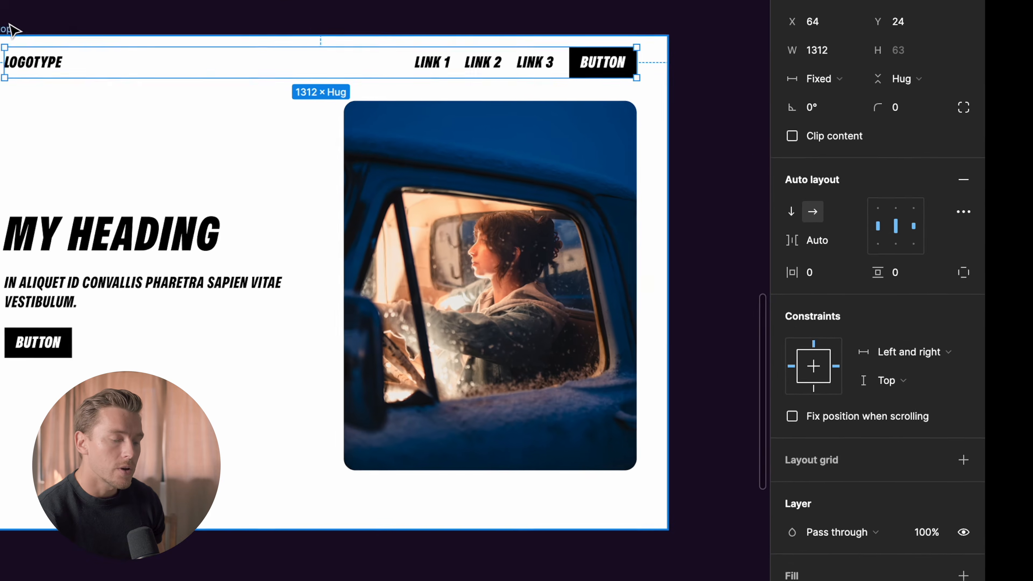
# Test the navigation's horizontal constraint by narrowing the Desktop frame twice, undoing each resize.
pyautogui.click(12, 30)
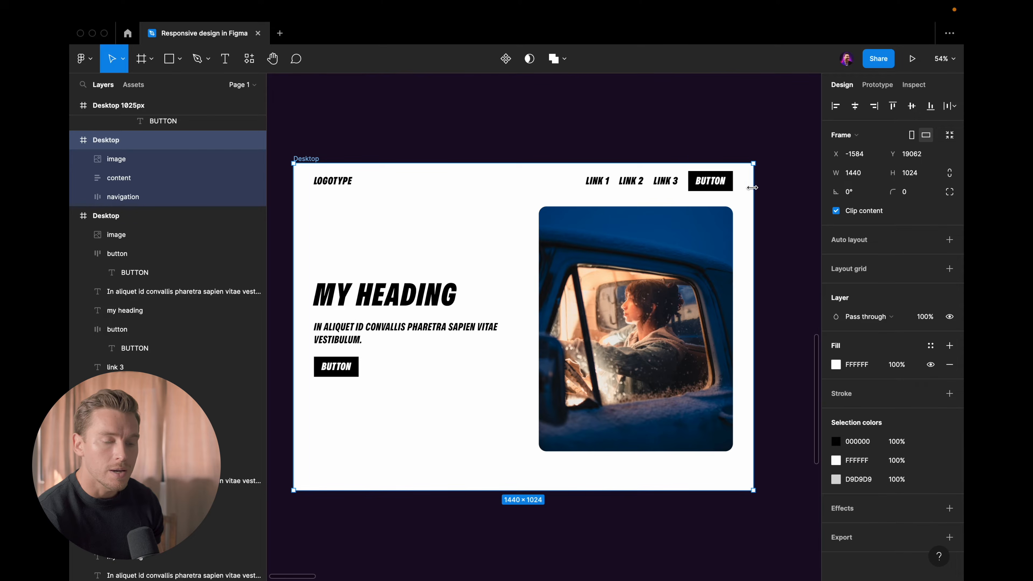
pyautogui.moveTo(752, 187); pyautogui.dragTo(714, 191)
pyautogui.press('super+z')
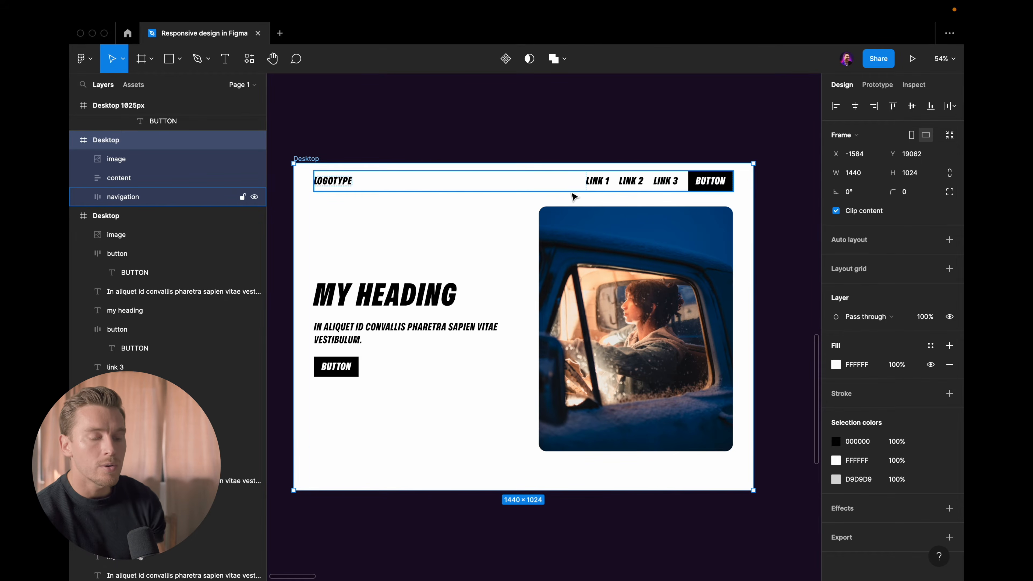
pyautogui.click(520, 184)
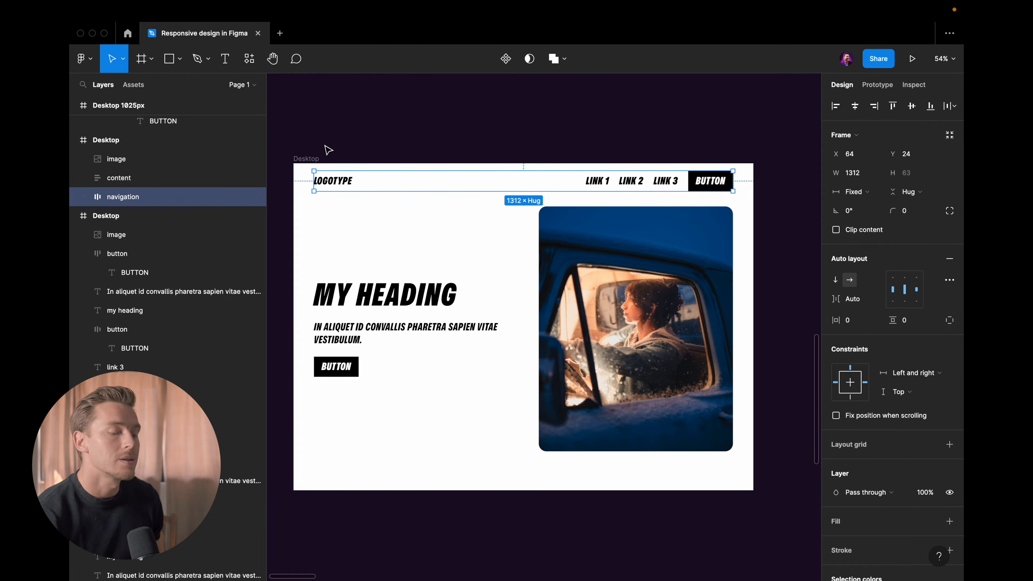
pyautogui.click(315, 158)
pyautogui.moveTo(752, 206); pyautogui.dragTo(705, 206)
pyautogui.hotkey('ctrl', 'z')
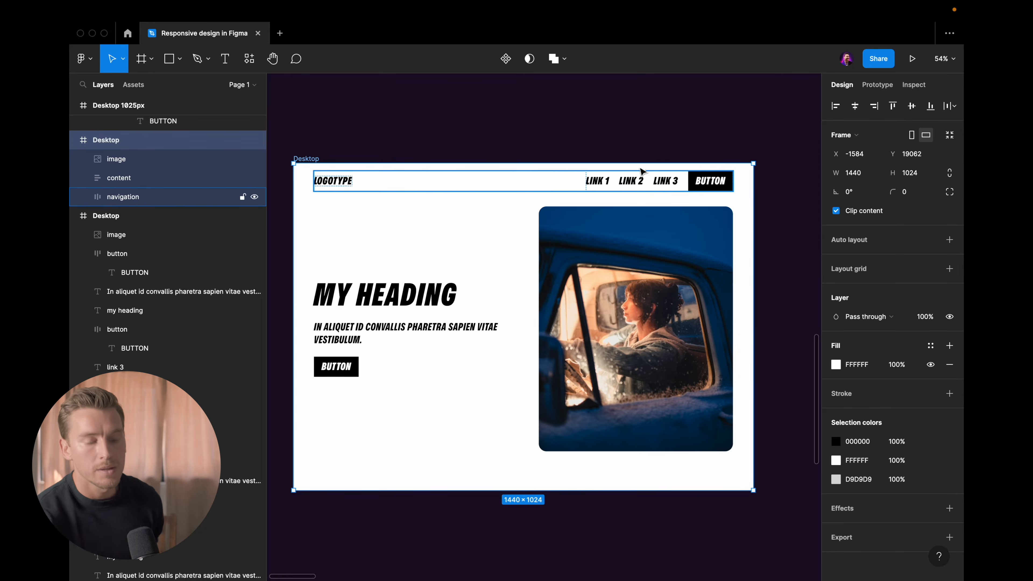
# Examine the size and constraint settings of the navigation, content and image layers in the Desktop frame.
pyautogui.click(541, 190)
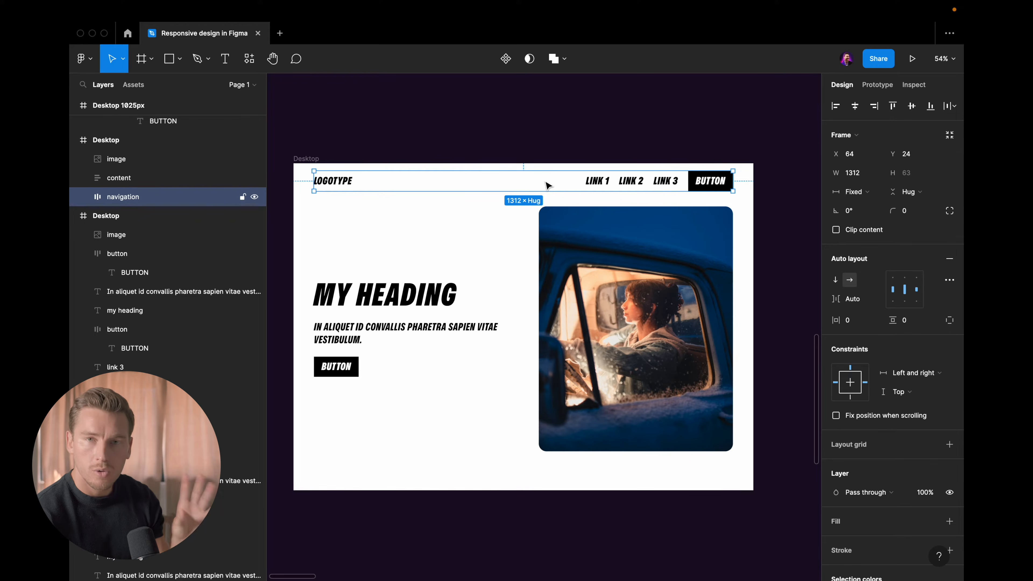
pyautogui.click(416, 290)
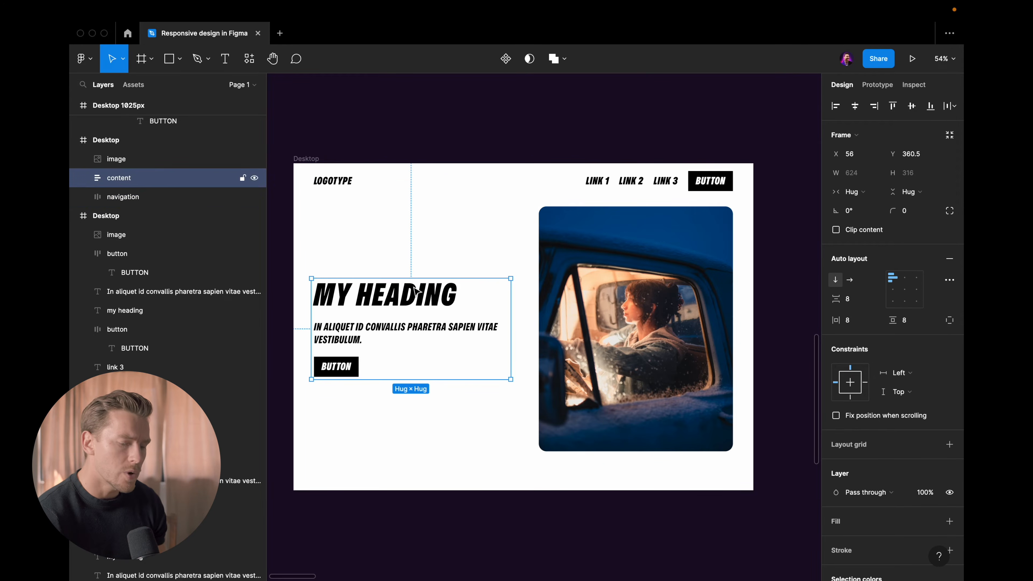
pyautogui.click(578, 231)
pyautogui.click(432, 292)
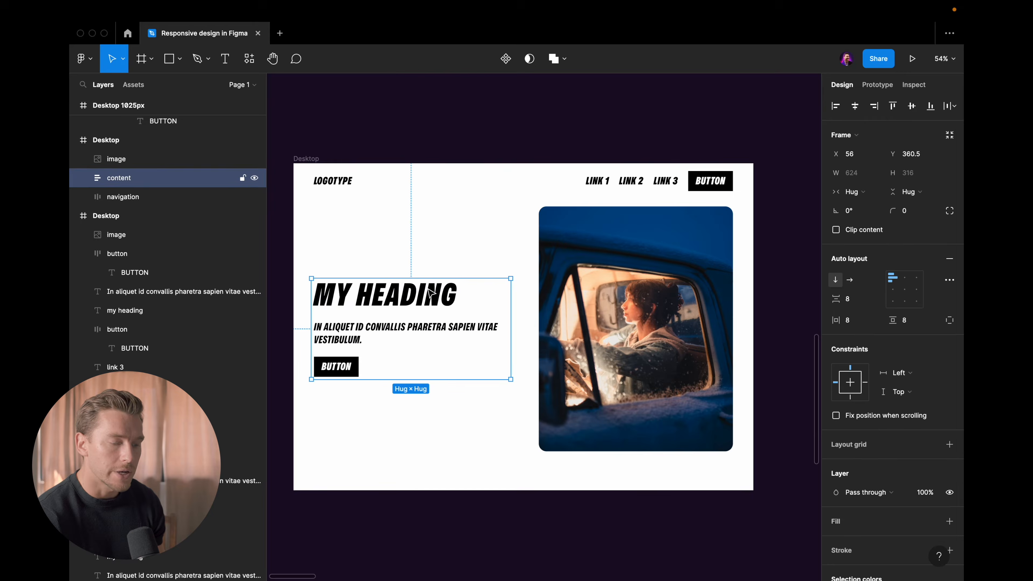
pyautogui.click(543, 267)
pyautogui.click(452, 305)
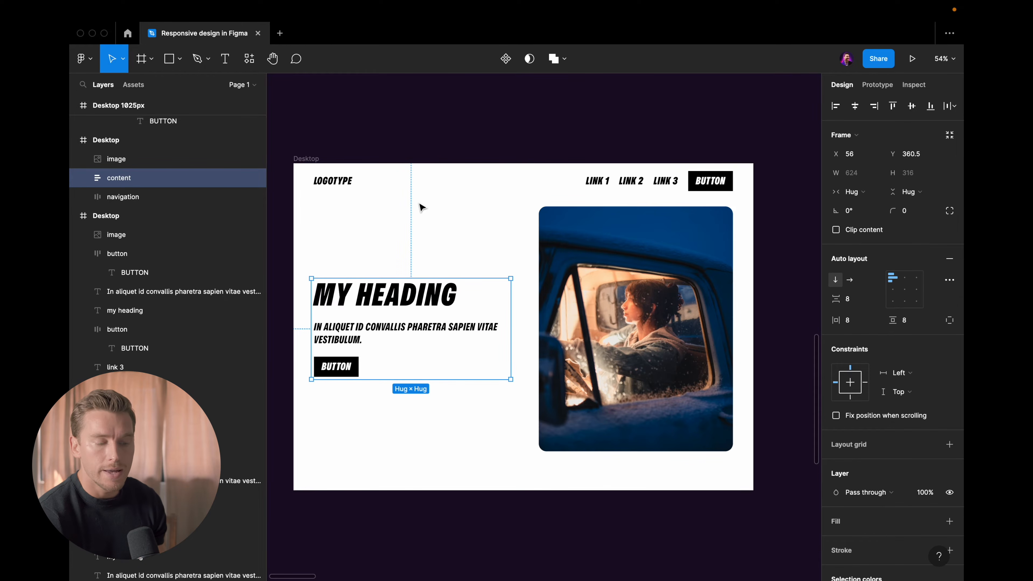
pyautogui.click(547, 241)
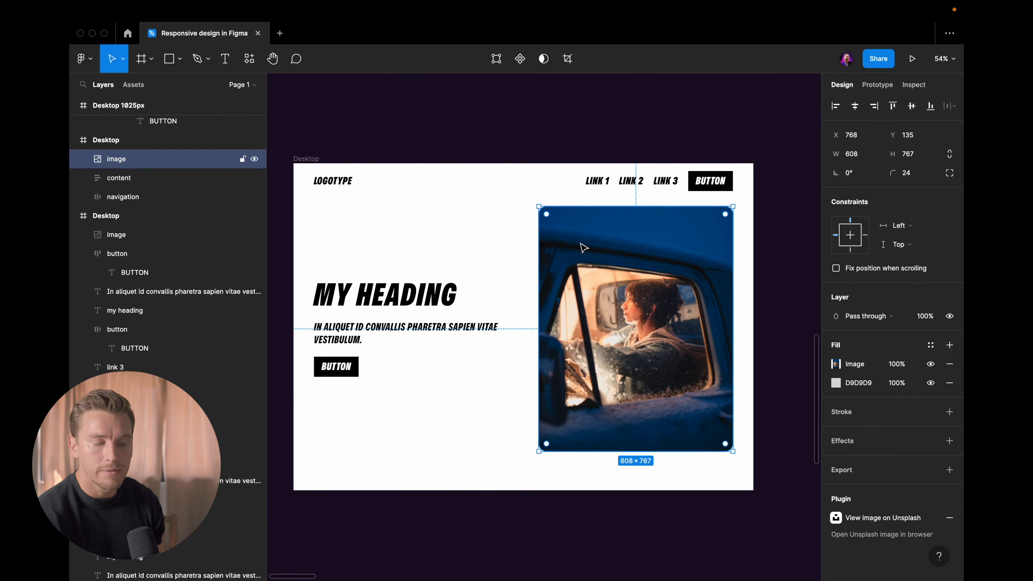
pyautogui.click(492, 300)
pyautogui.click(557, 269)
pyautogui.click(473, 301)
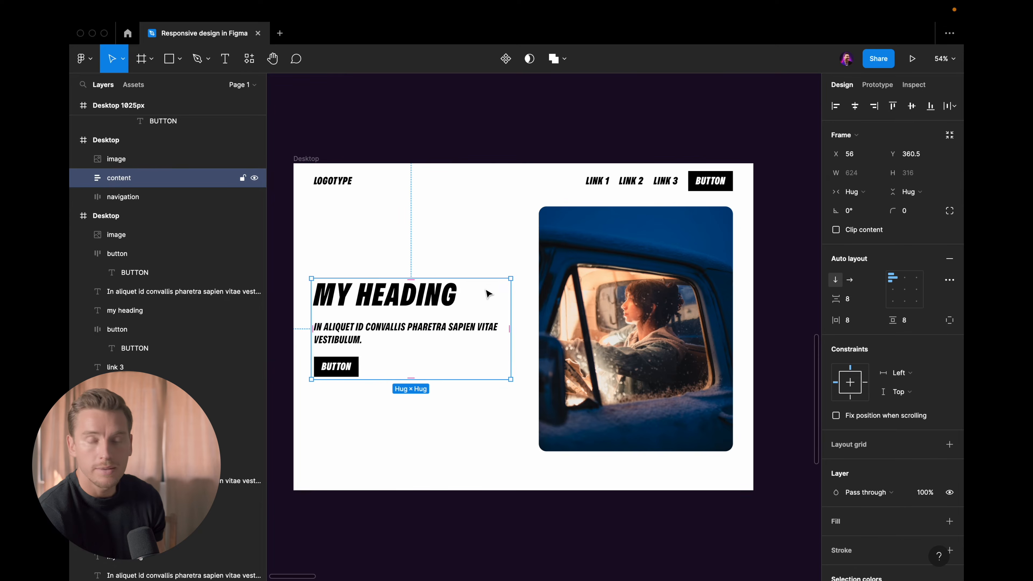
# Wrap the image and the content frame together in an auto layout frame named "hero content".
pyautogui.click(482, 254)
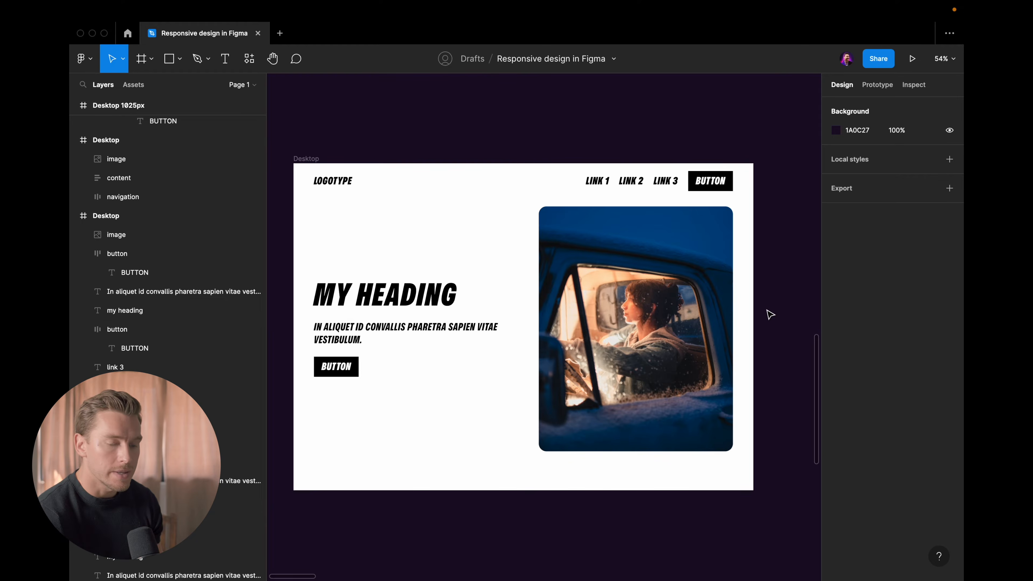
pyautogui.moveTo(762, 309); pyautogui.dragTo(451, 365)
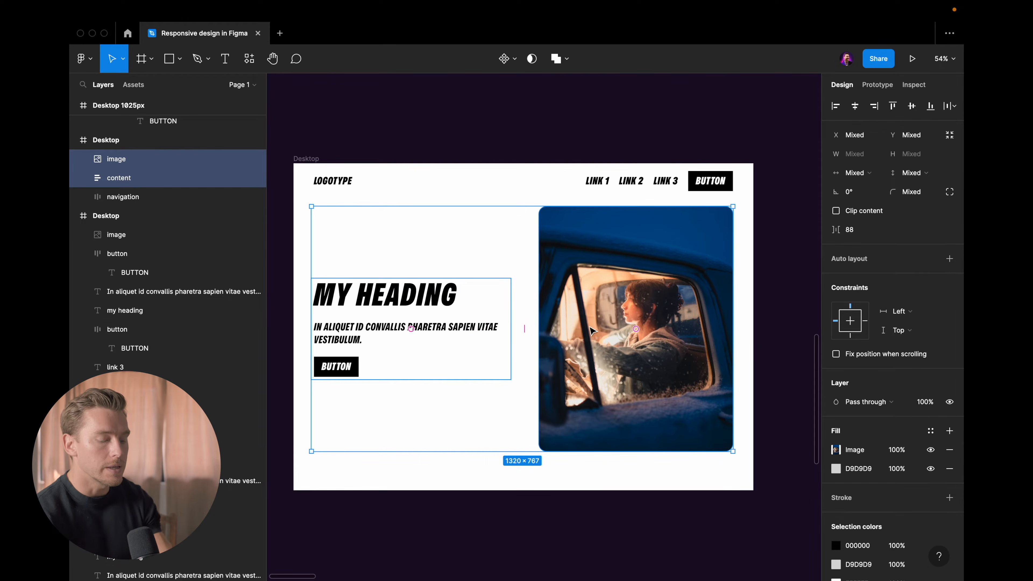
pyautogui.hotkey('shift', 'a')
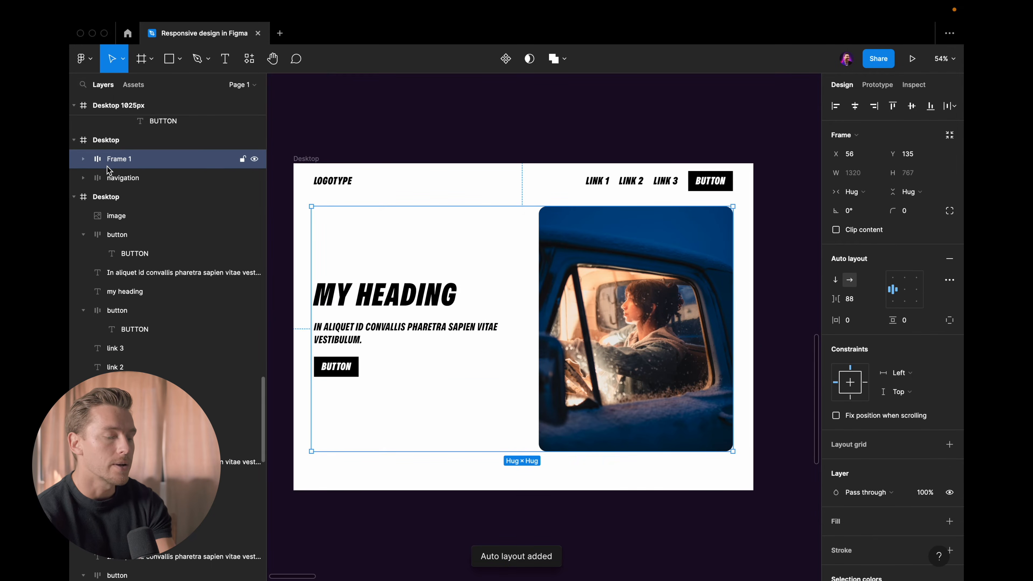
pyautogui.doubleClick(124, 160)
pyautogui.write('cont')
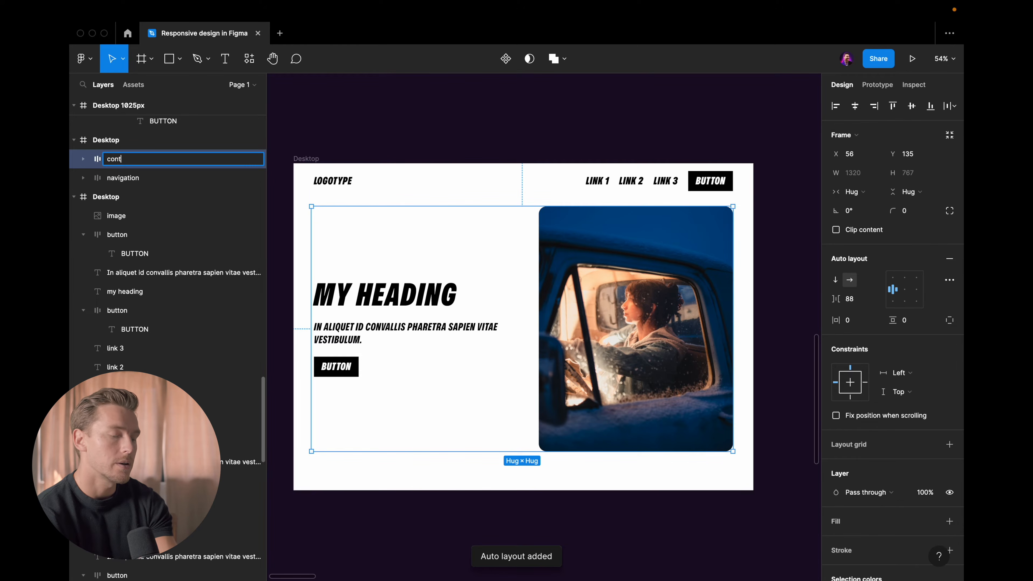
pyautogui.write('en')
pyautogui.press('BackSpace')
pyautogui.press('BackSpace')
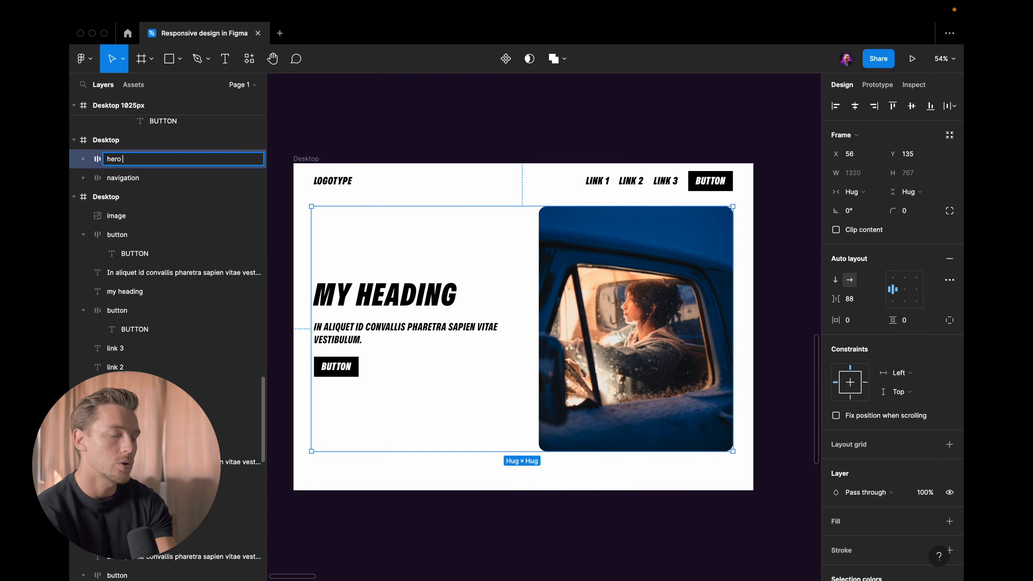
pyautogui.press('Return')
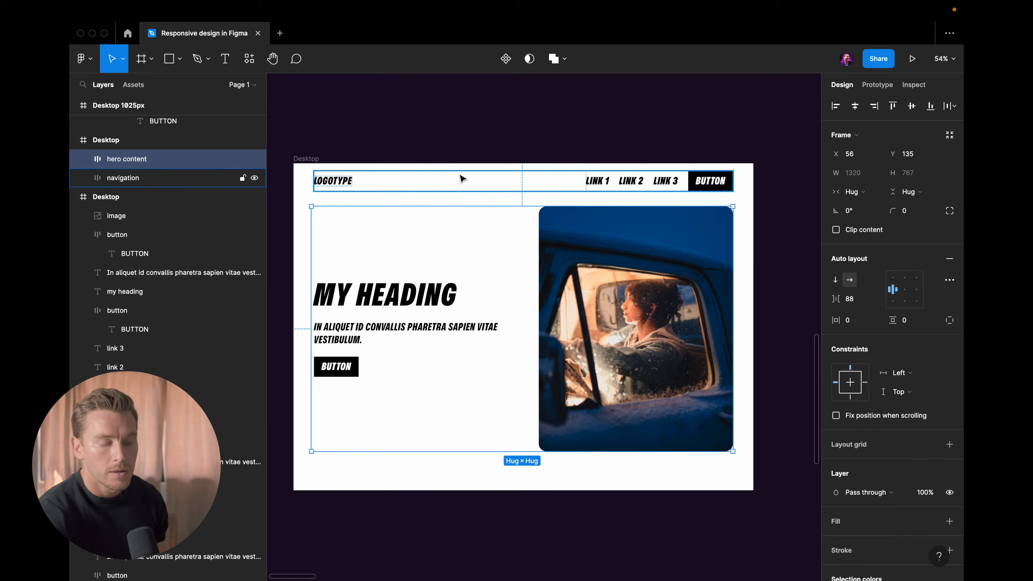
# Try narrowing the Desktop frame to test how the hero content responds, and undo the resizing.
pyautogui.click(537, 133)
pyautogui.click(314, 159)
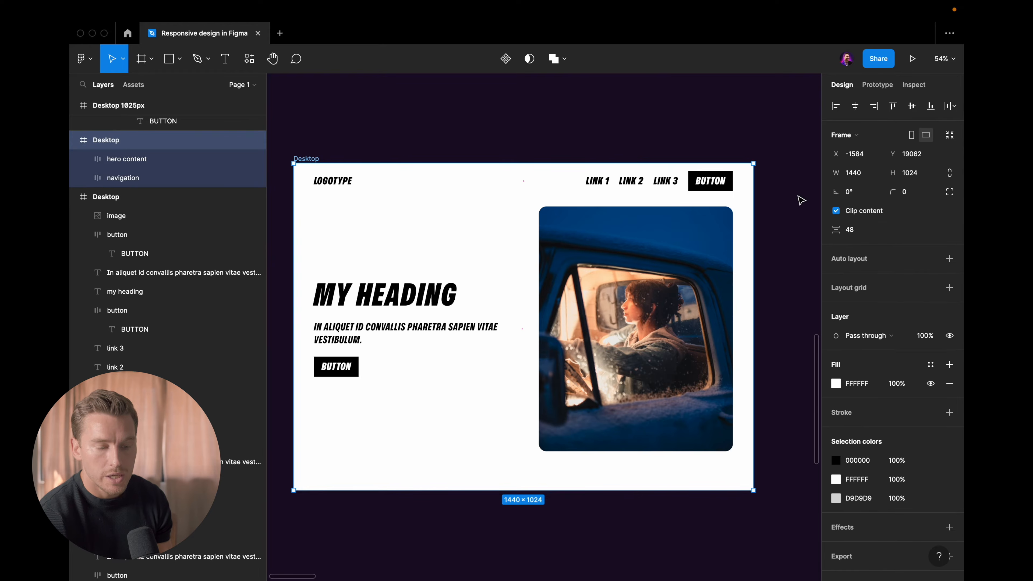
pyautogui.moveTo(756, 216); pyautogui.dragTo(681, 219)
pyautogui.hotkey('ctrl', 'z')
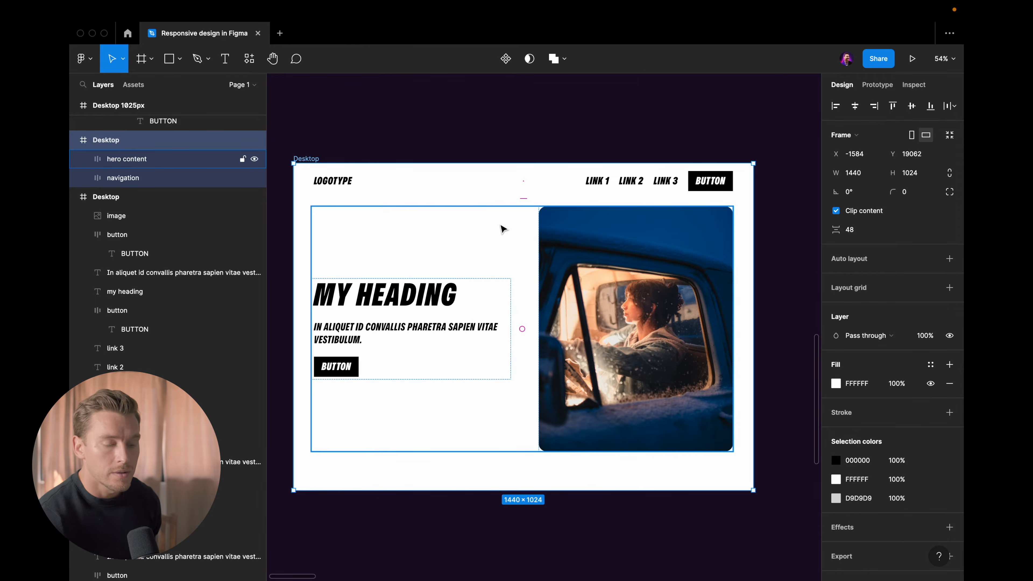
# Check which horizontal constraint options are available for the hero content frame, leaving its setting as is.
pyautogui.click(503, 226)
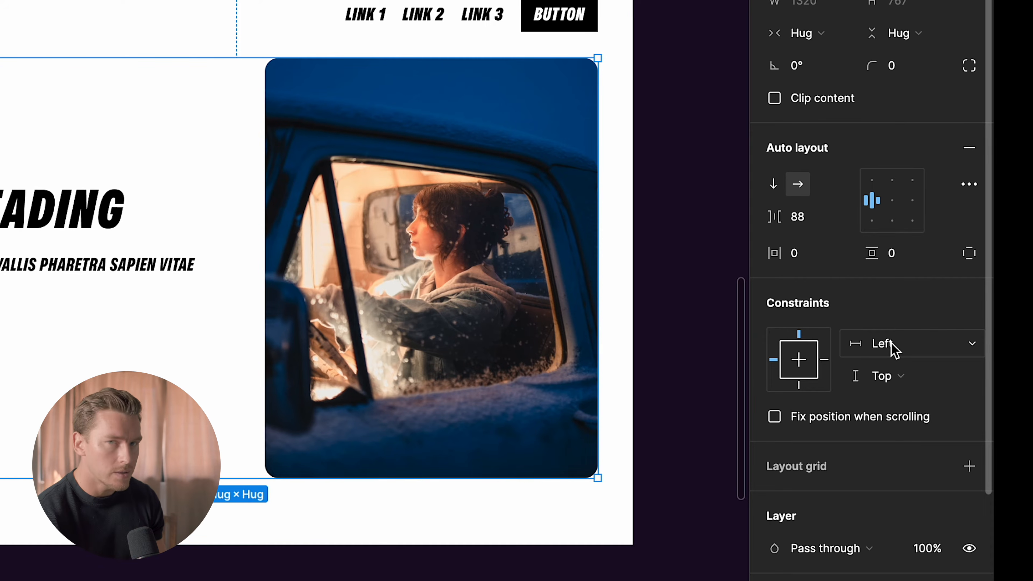
pyautogui.click(906, 345)
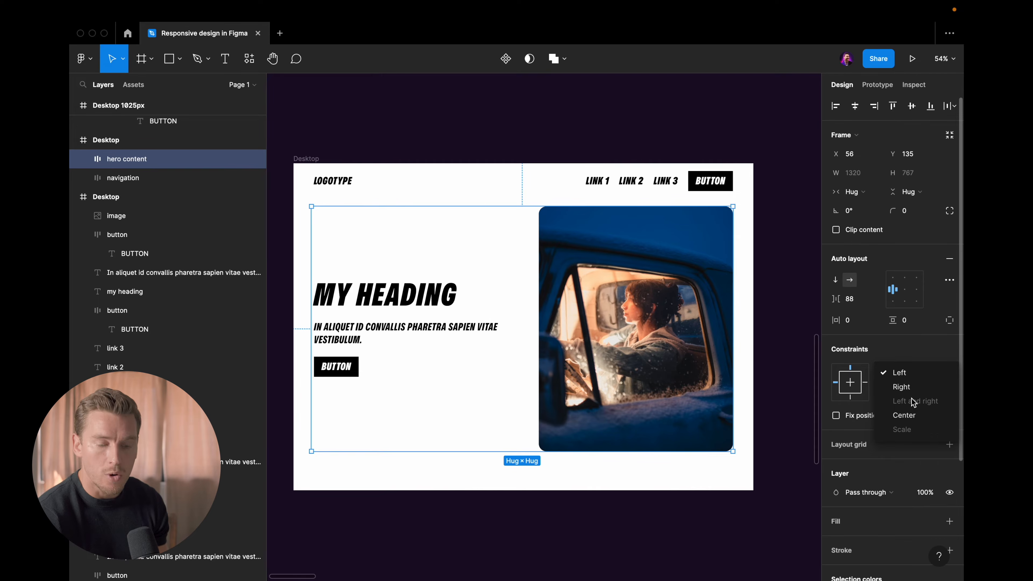
pyautogui.click(888, 356)
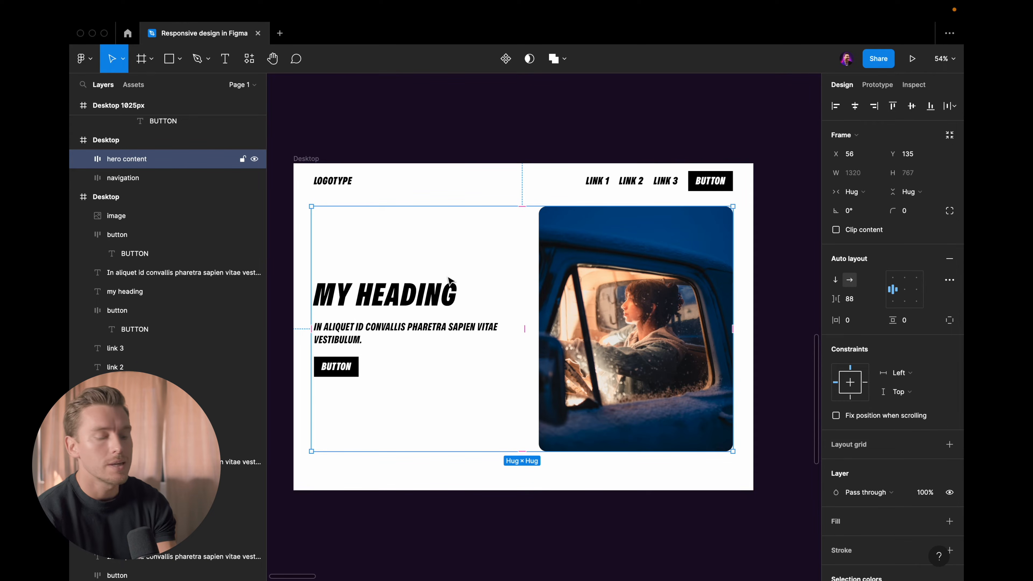
# Examine the resizing settings of the heading, paragraph and image inside the hero content frame.
pyautogui.click(437, 298)
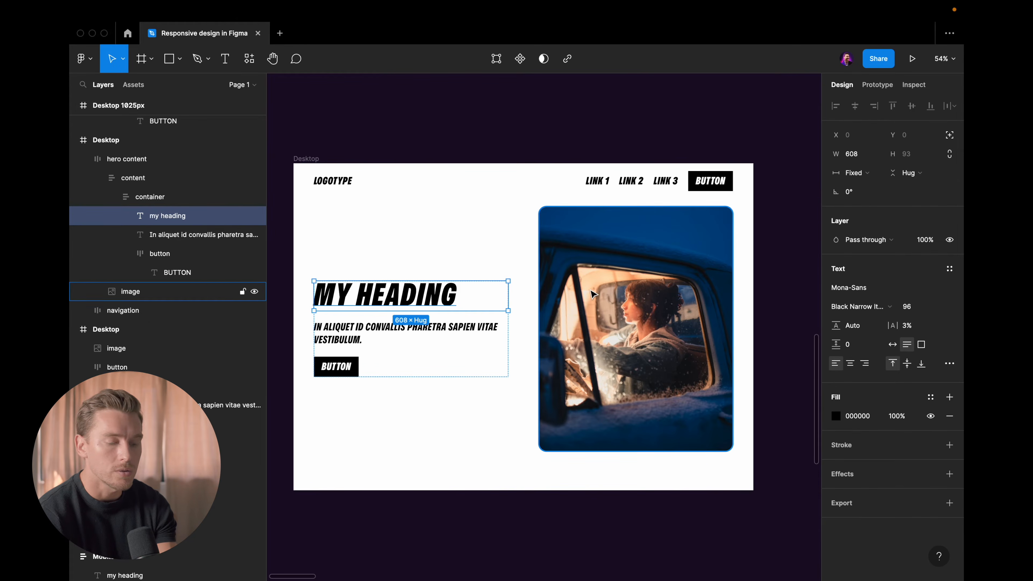
pyautogui.click(473, 332)
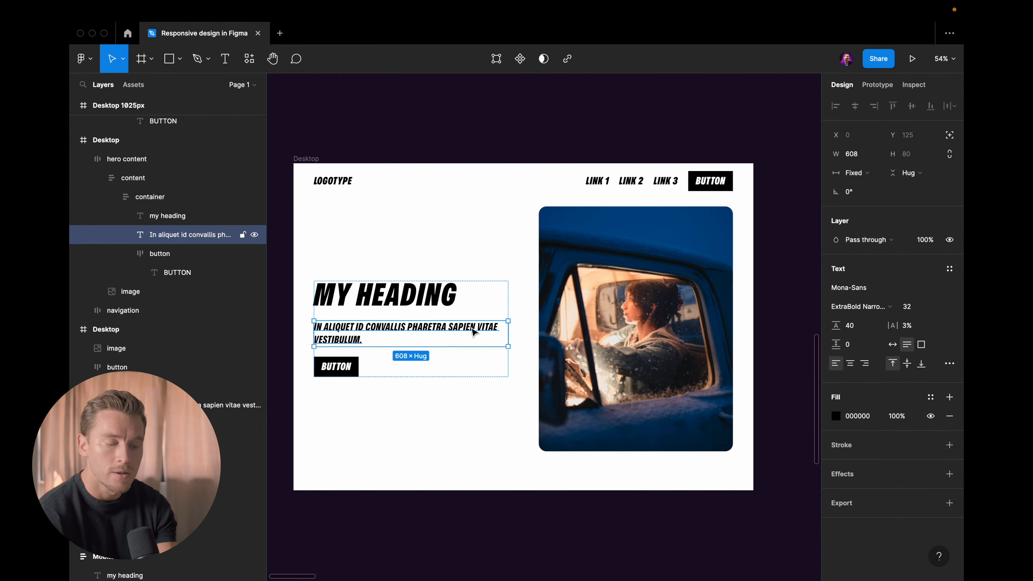
pyautogui.click(603, 282)
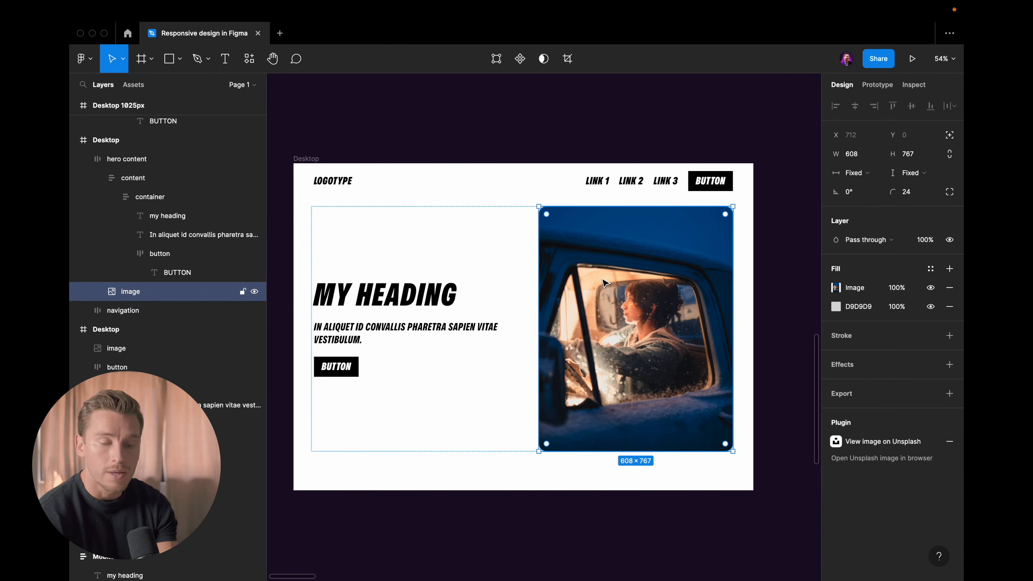
# Ungroup the redundant content frame inside the hero content frame, leaving the container directly alongside the image.
pyautogui.click(472, 287)
pyautogui.click(169, 197)
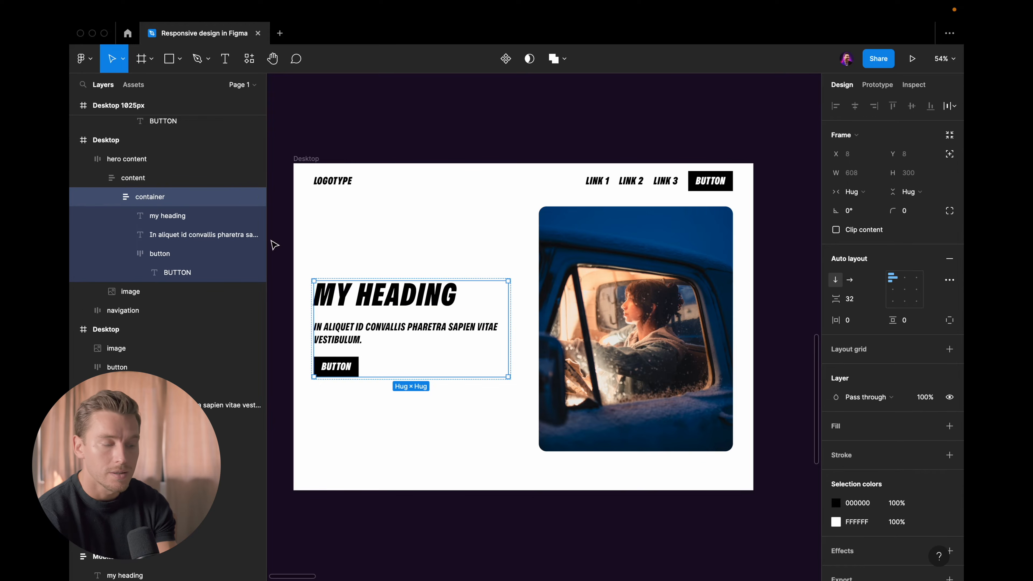
pyautogui.click(138, 177)
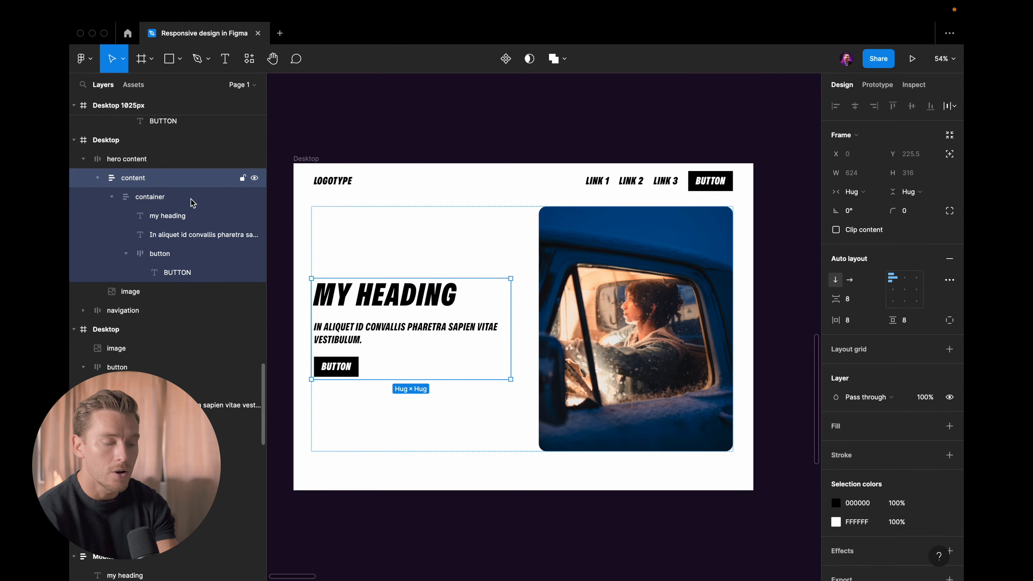
pyautogui.click(166, 197)
pyautogui.click(138, 177)
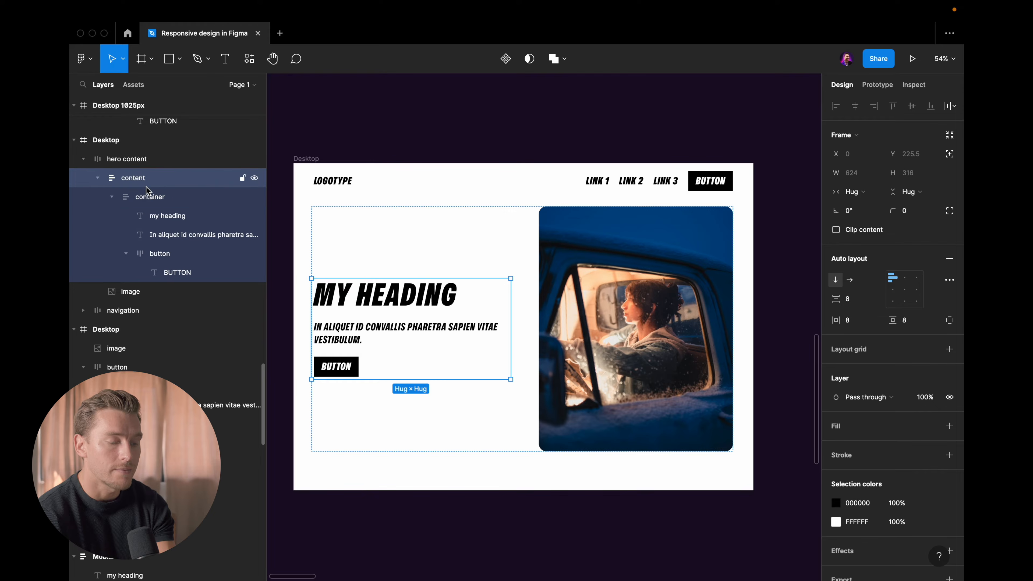
pyautogui.press('super+shift+g')
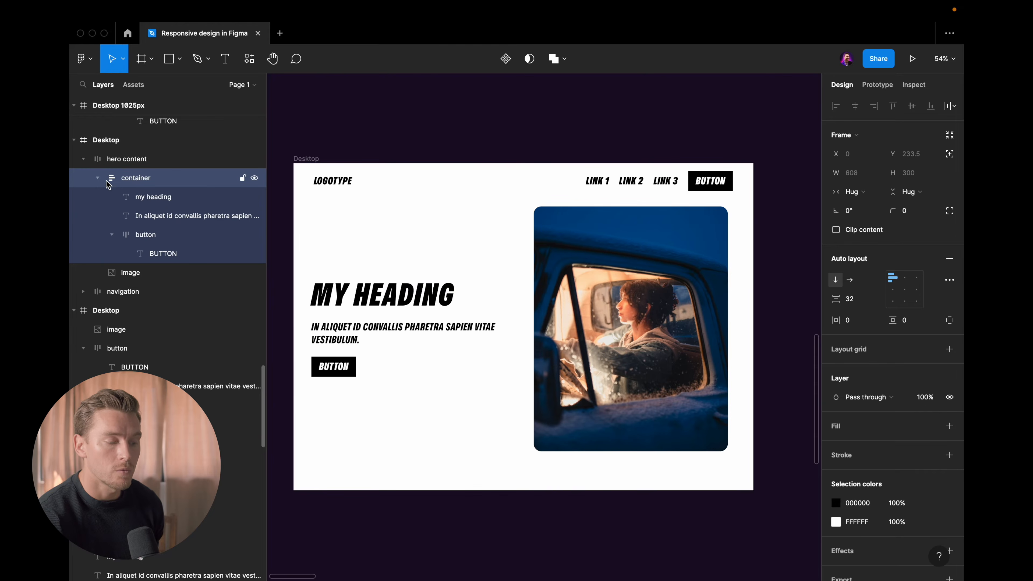
pyautogui.click(98, 178)
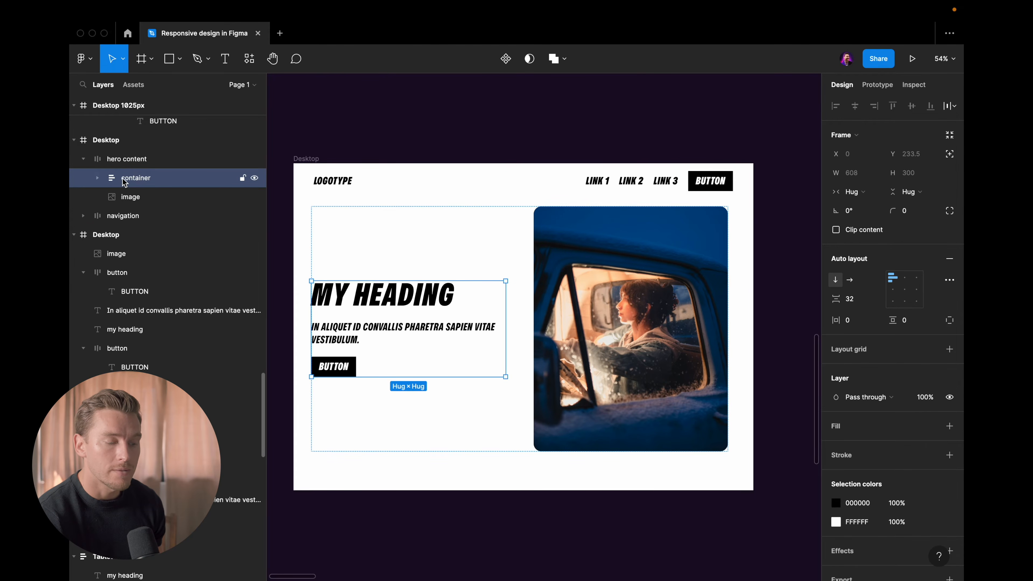
# Examine the nesting and resizing settings of the hero content frame, its container and the image.
pyautogui.click(127, 199)
pyautogui.click(130, 159)
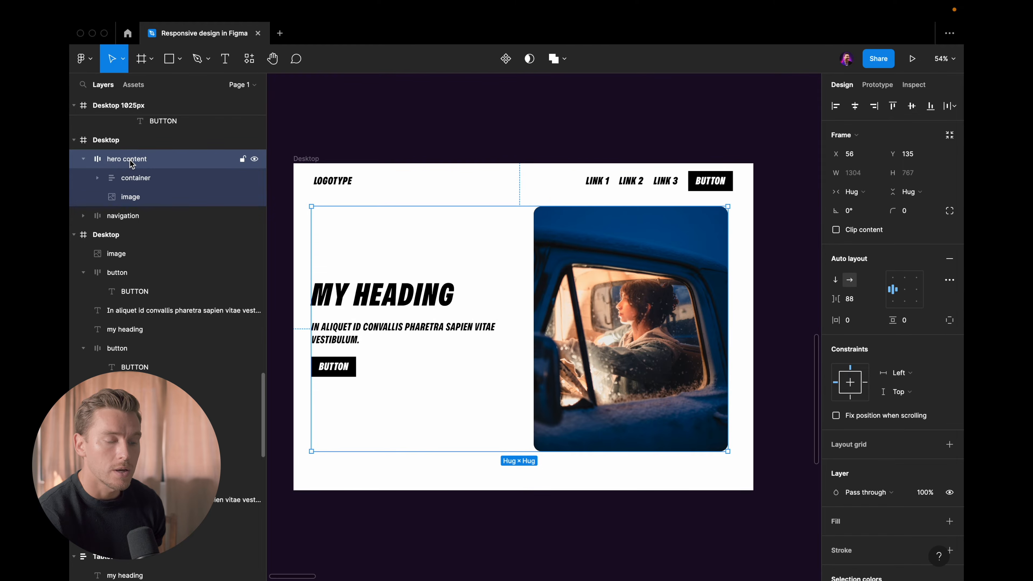
pyautogui.click(98, 178)
pyautogui.click(159, 179)
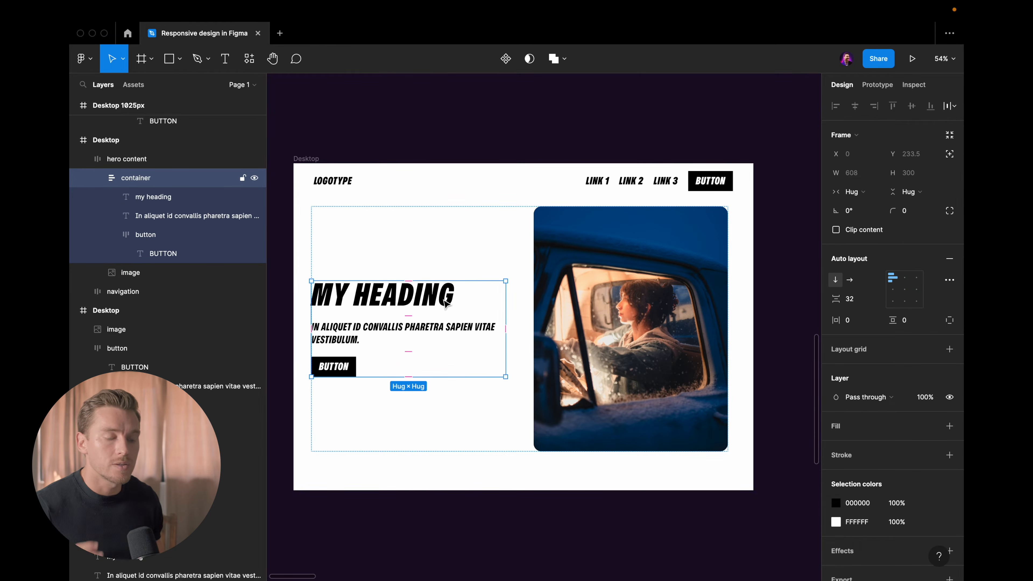
pyautogui.click(145, 161)
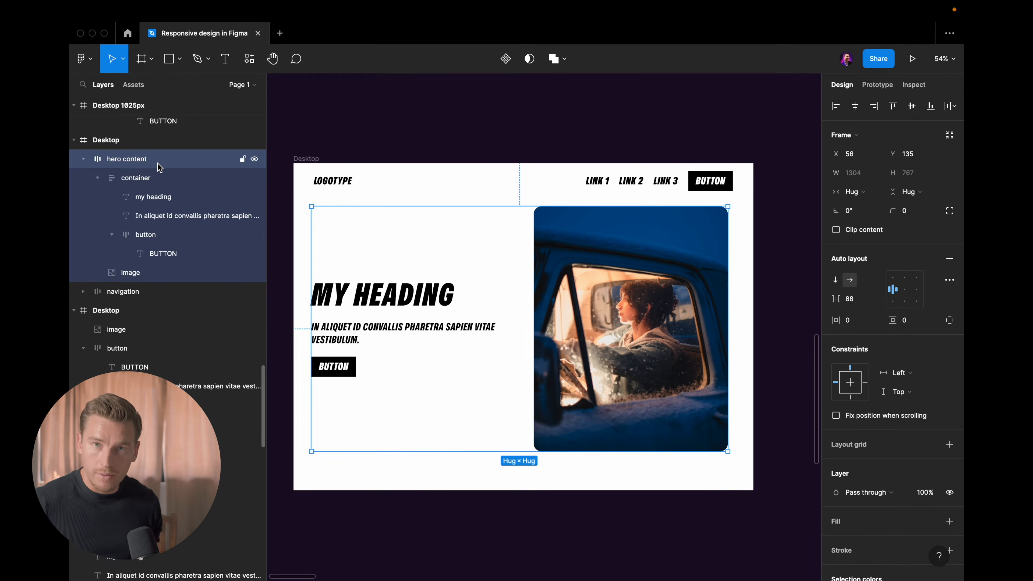
pyautogui.click(150, 179)
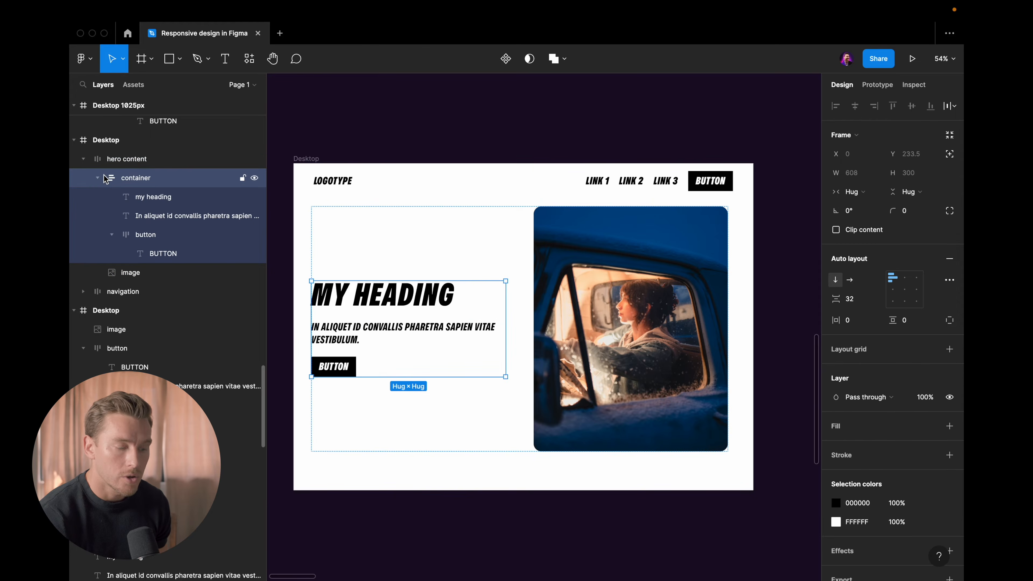
pyautogui.click(99, 178)
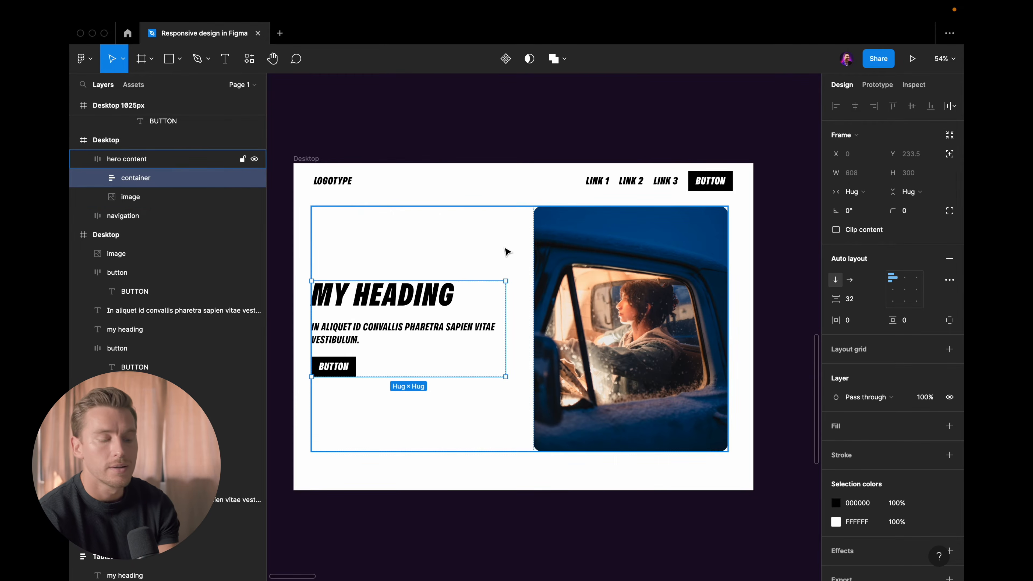
# Set the horizontal resizing of the heading and the paragraph in the container to Fill container.
pyautogui.click(431, 296)
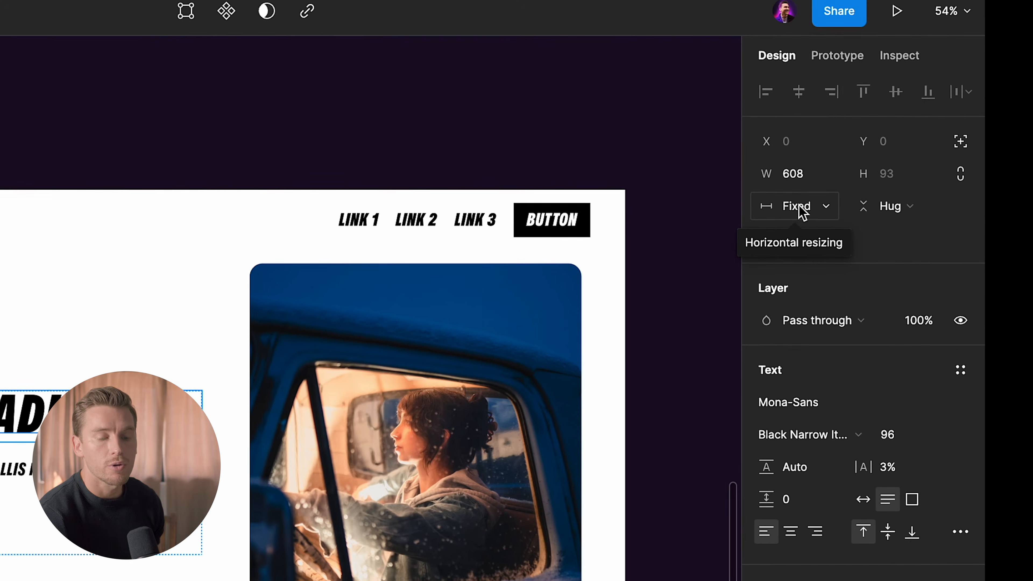
pyautogui.click(801, 210)
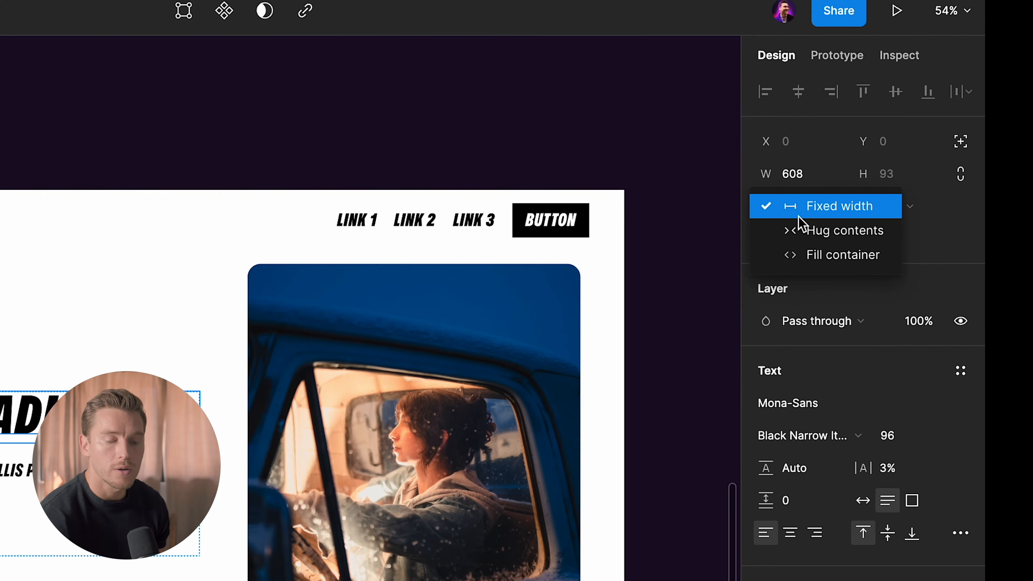
pyautogui.click(804, 254)
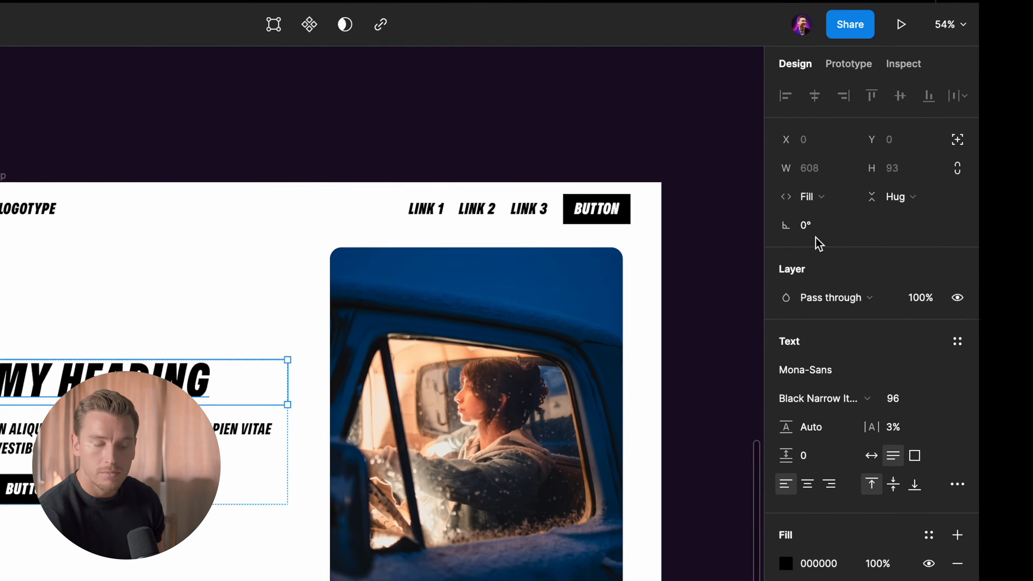
pyautogui.press('Tab')
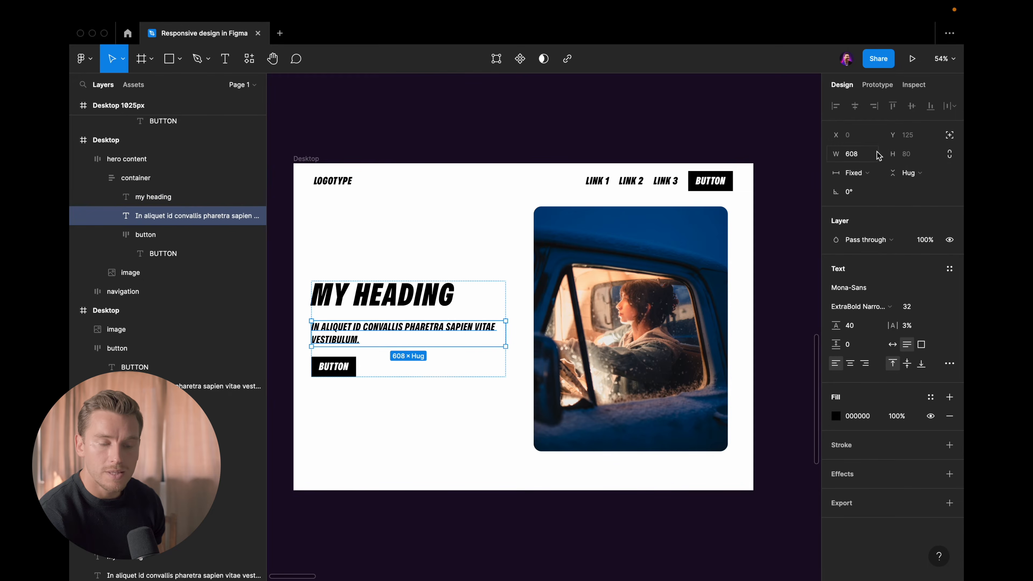
pyautogui.click(854, 173)
pyautogui.click(873, 201)
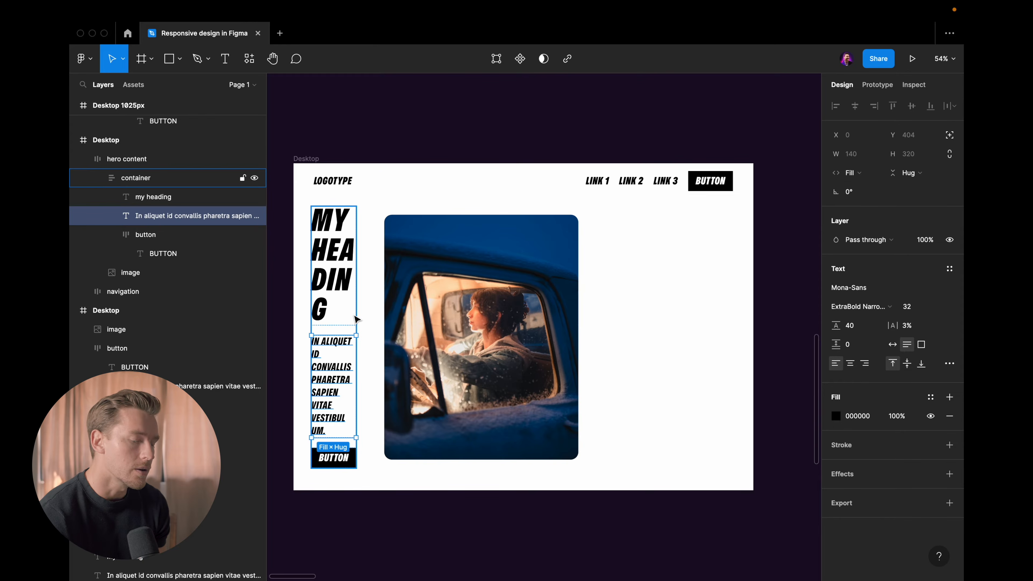
# Set the horizontal resizing of the image and of the container frame around the text to Fill container.
pyautogui.click(374, 269)
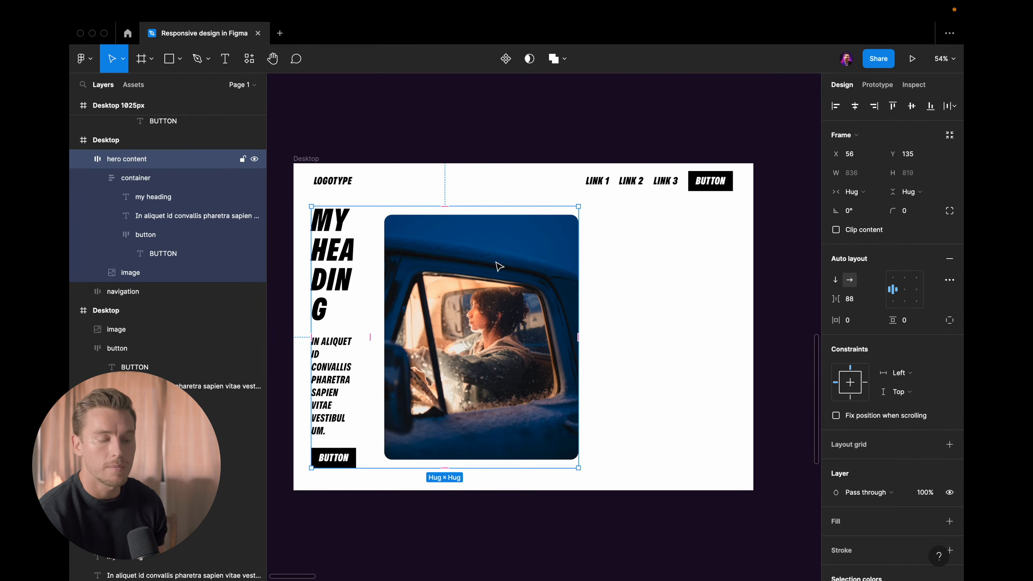
pyautogui.click(472, 263)
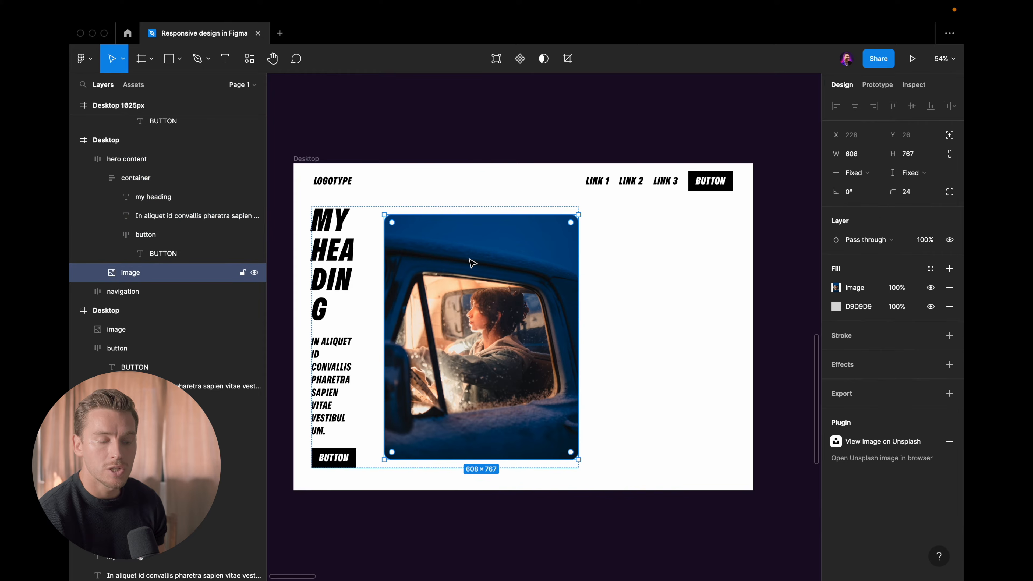
pyautogui.click(863, 174)
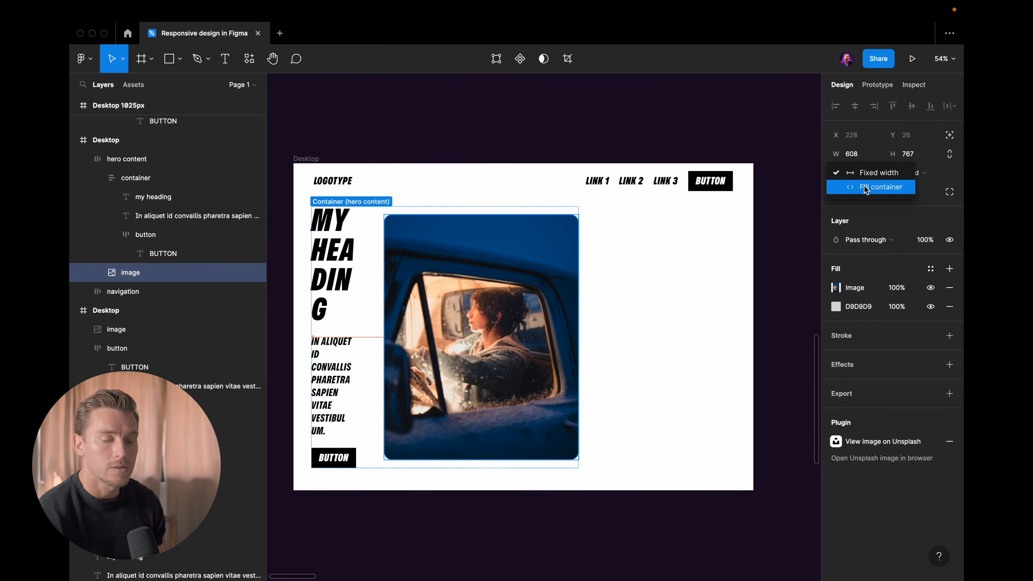
pyautogui.click(866, 188)
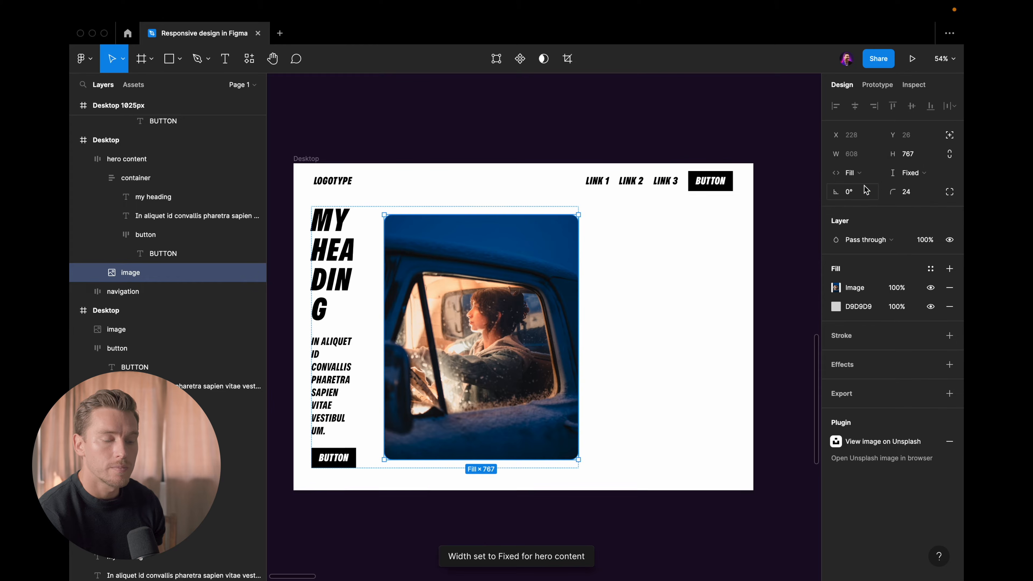
pyautogui.click(349, 259)
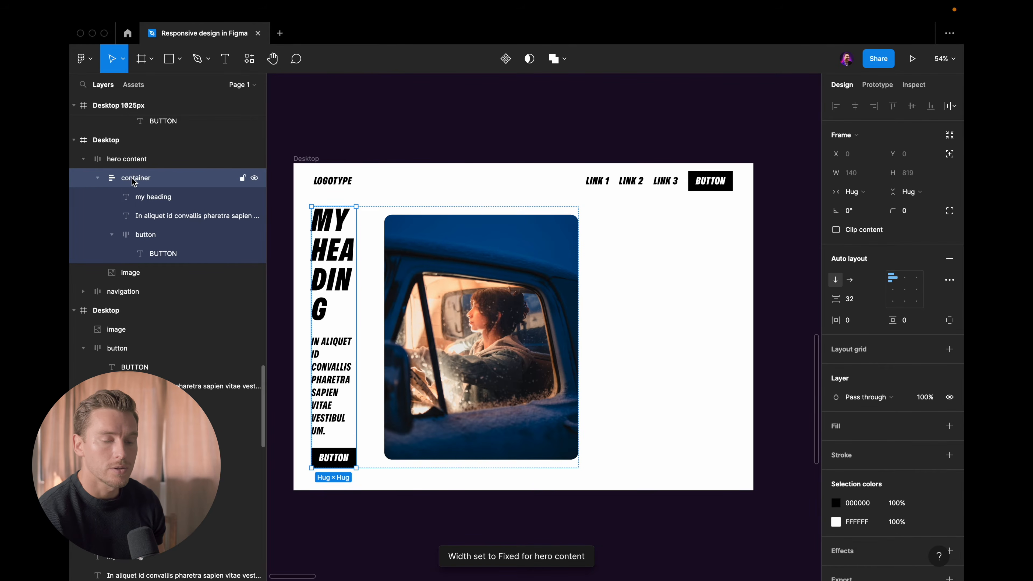
pyautogui.click(855, 192)
pyautogui.click(864, 206)
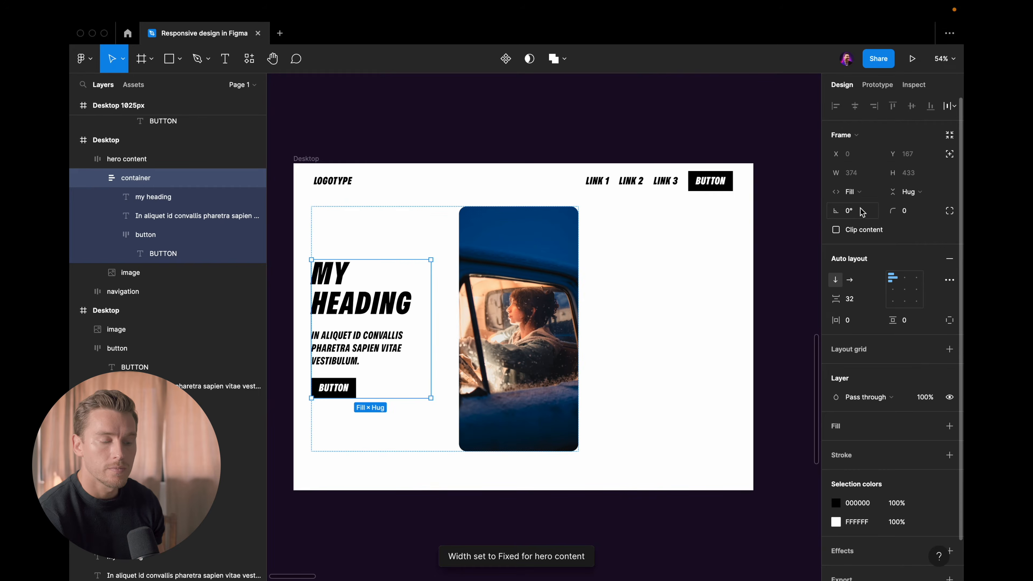
# Widen the hero content frame to about 1117 px to test how the container and image share the space.
pyautogui.click(446, 229)
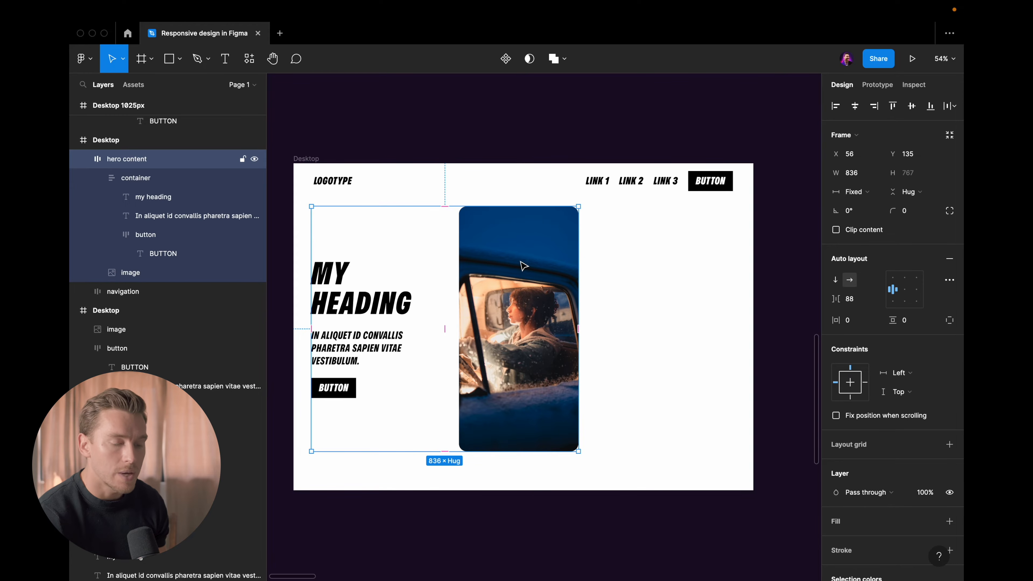
pyautogui.click(500, 264)
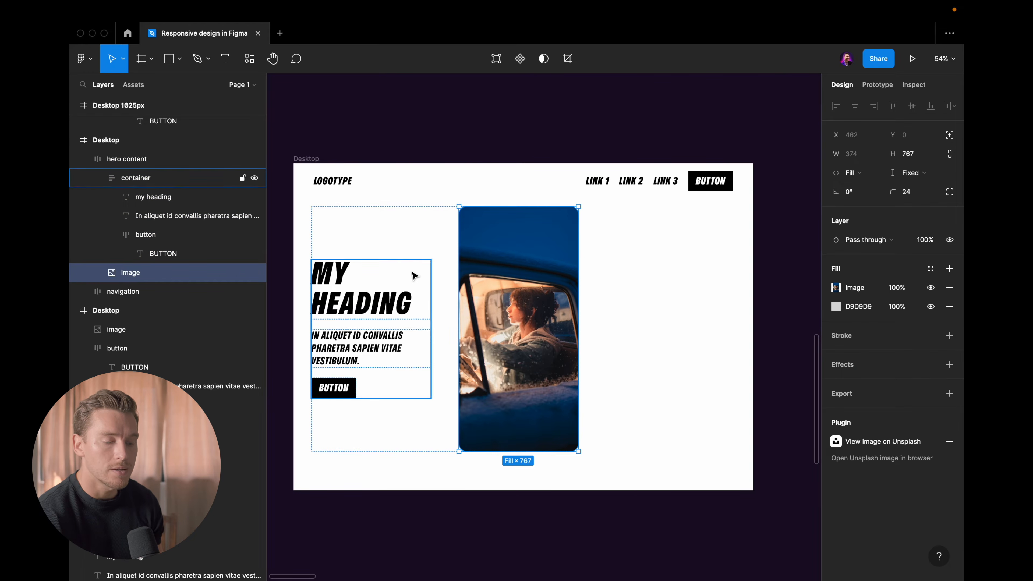
pyautogui.click(378, 288)
pyautogui.click(394, 253)
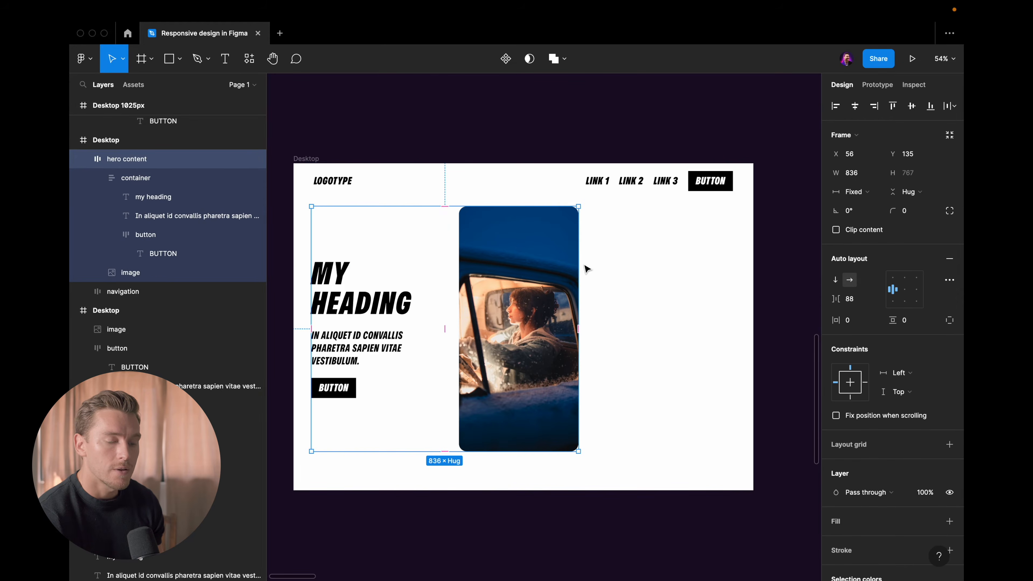
pyautogui.moveTo(579, 259); pyautogui.dragTo(618, 260)
pyautogui.moveTo(652, 258)
pyautogui.mouseDown()
pyautogui.moveTo(632, 257)
pyautogui.moveTo(668, 254)
pyautogui.mouseUp()
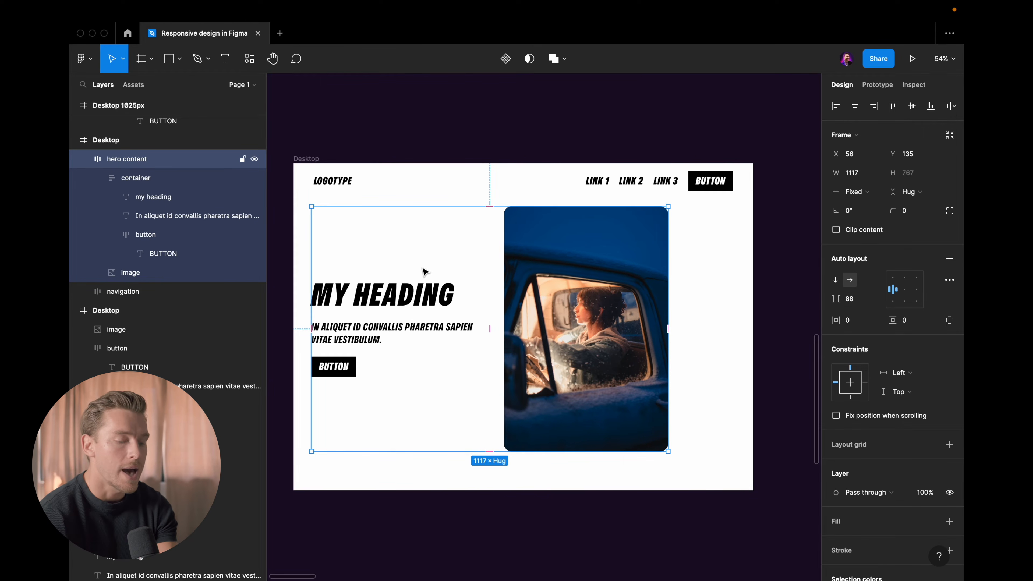
# Try duplicating the text container inside the hero content frame to test the space distribution, and undo the duplication.
pyautogui.click(422, 306)
pyautogui.press('super+d')
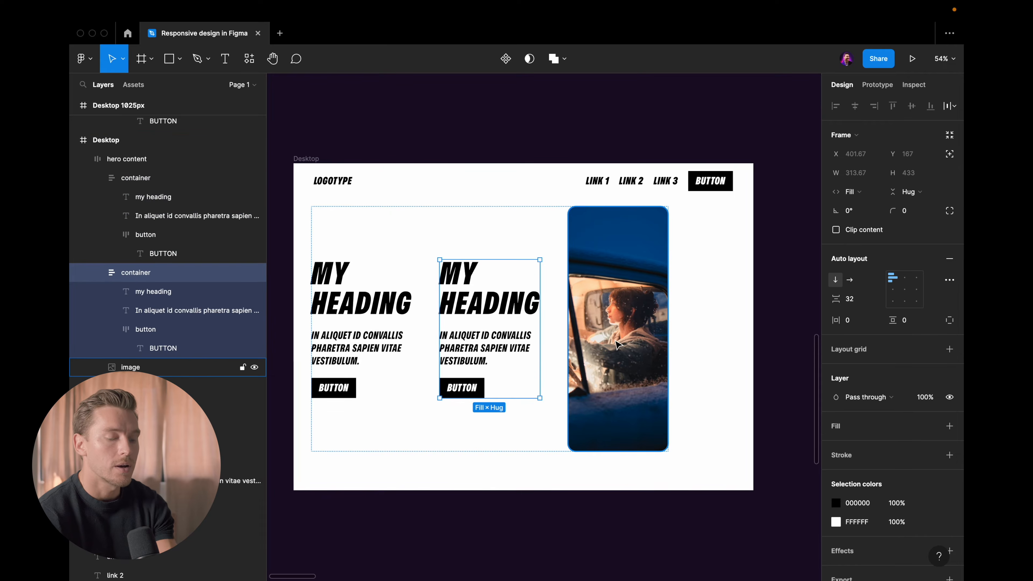
pyautogui.press('Escape')
pyautogui.moveTo(670, 240); pyautogui.dragTo(691, 249)
pyautogui.press('super+z')
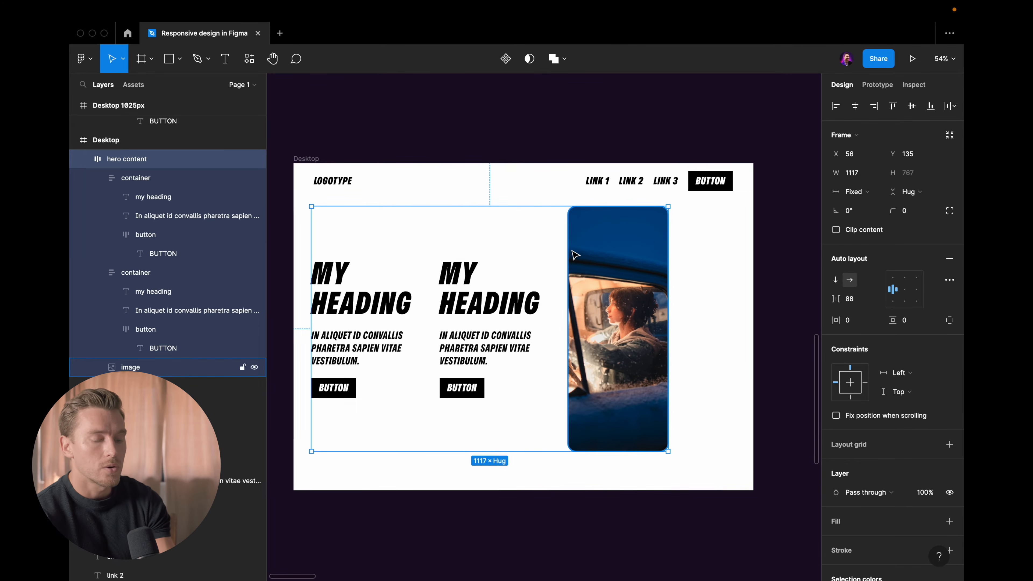
pyautogui.press('super+z')
pyautogui.press('super+z')
# Widen the hero content frame to 1320 px so its outer edge lines up with the navigation button.
pyautogui.click(477, 240)
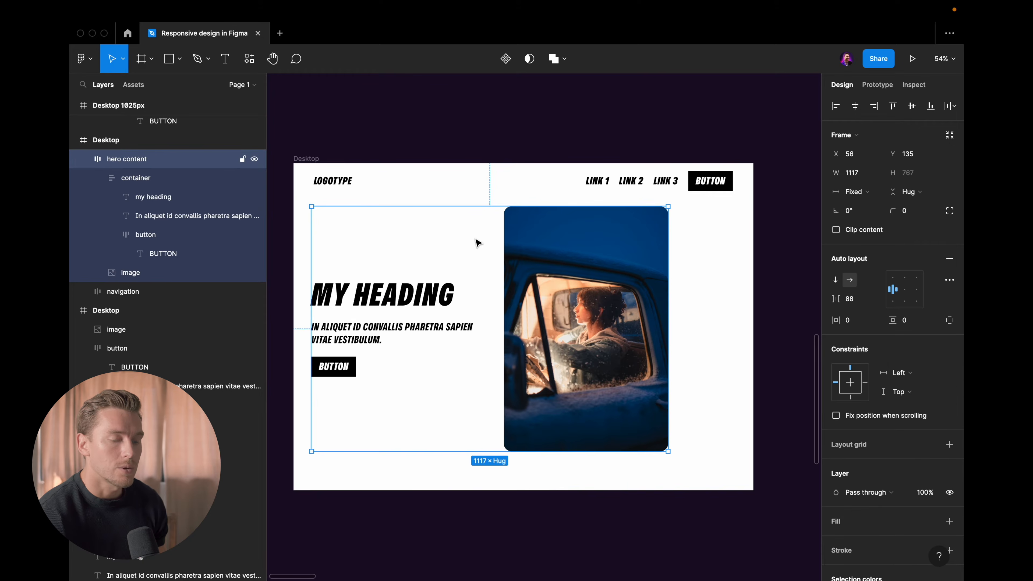
pyautogui.moveTo(666, 239); pyautogui.dragTo(731, 231)
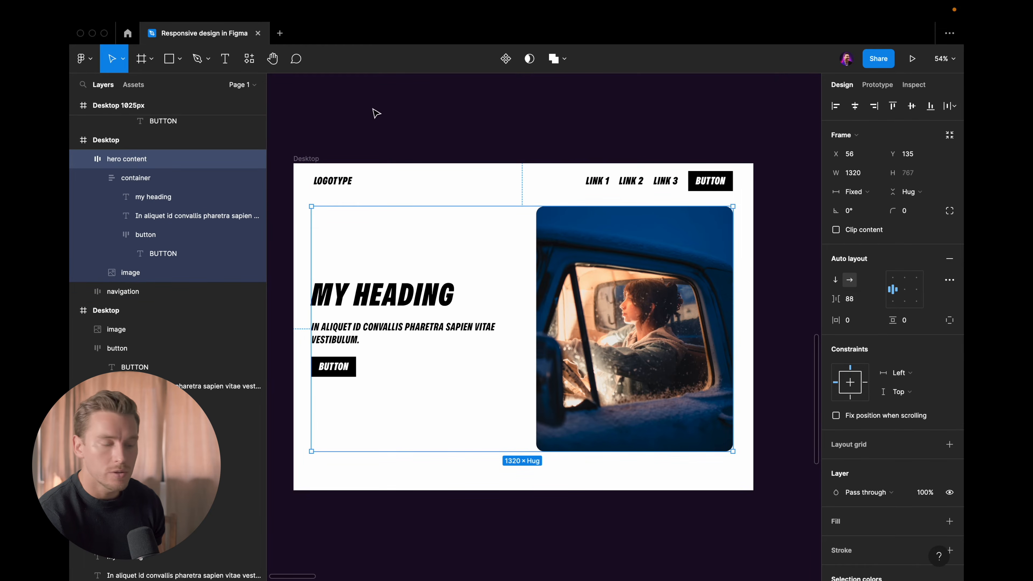
# Try narrowing the Desktop frame to about 1223 px to test the hero content, and undo the resizing.
pyautogui.click(328, 158)
pyautogui.moveTo(753, 203); pyautogui.dragTo(683, 206)
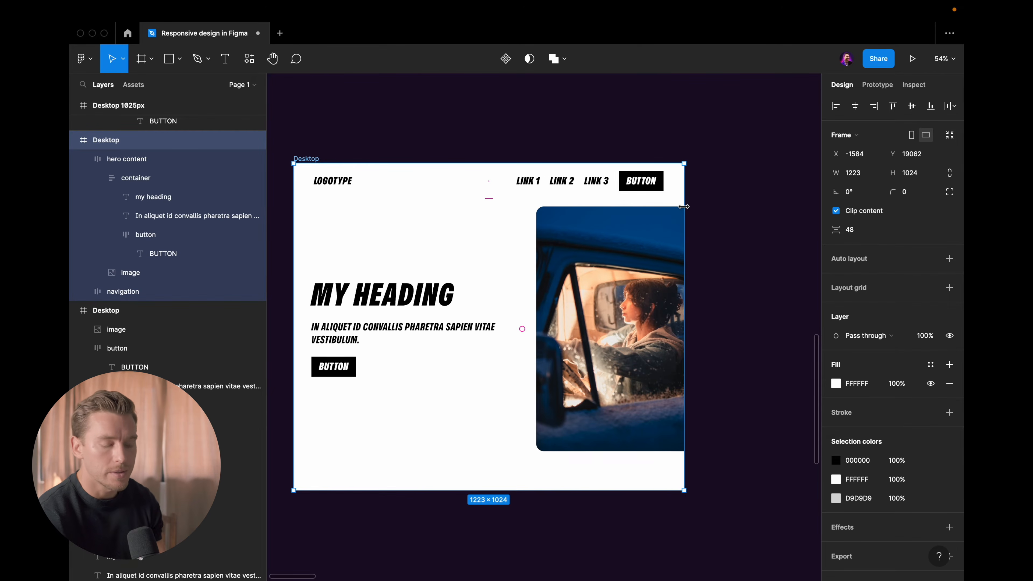
pyautogui.press('super+z')
# Set the horizontal constraint of the hero content frame to Left and right.
pyautogui.click(583, 234)
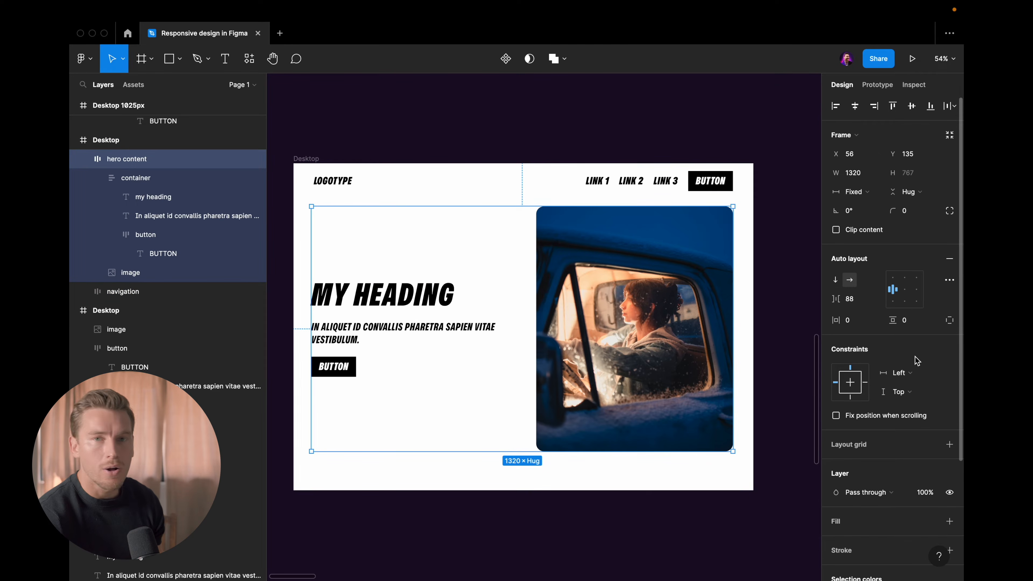
pyautogui.click(908, 378)
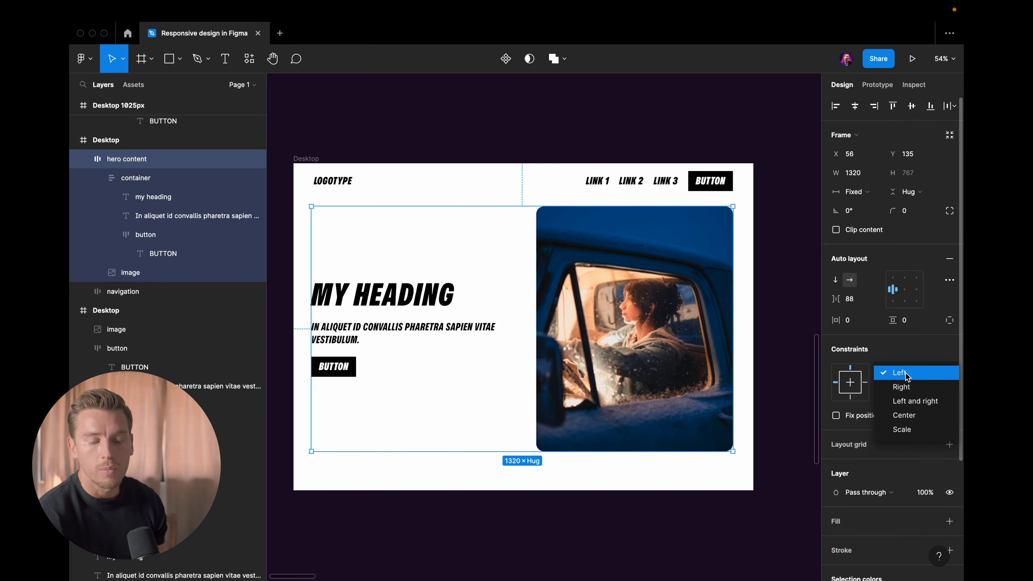
pyautogui.click(912, 404)
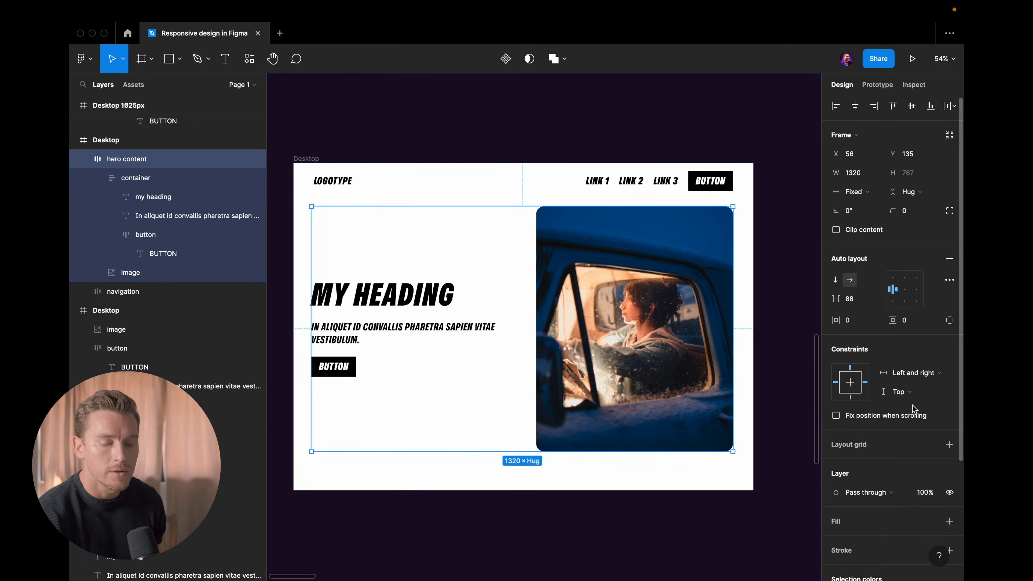
# Test the hero content's Left and right constraint by narrowing the Desktop frame, and undo the resizing.
pyautogui.click(311, 160)
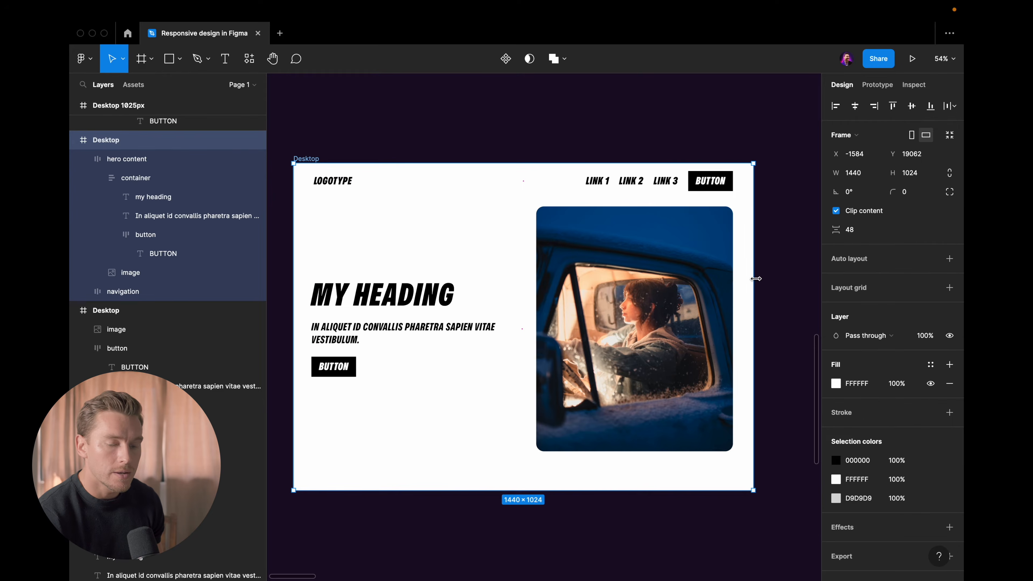
pyautogui.moveTo(755, 278); pyautogui.dragTo(697, 278)
pyautogui.press('super+z')
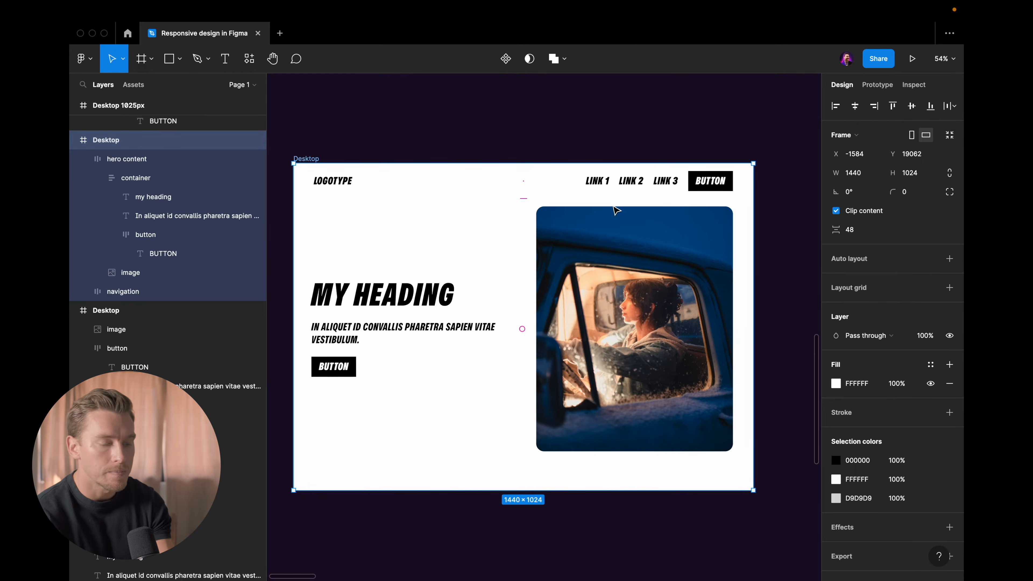
# Hide the interface and move the Desktop frame into the Define Breakpoints & Grids section, level with and beyond the Desktop 1025px frame.
pyautogui.scroll(1, 523, 129)
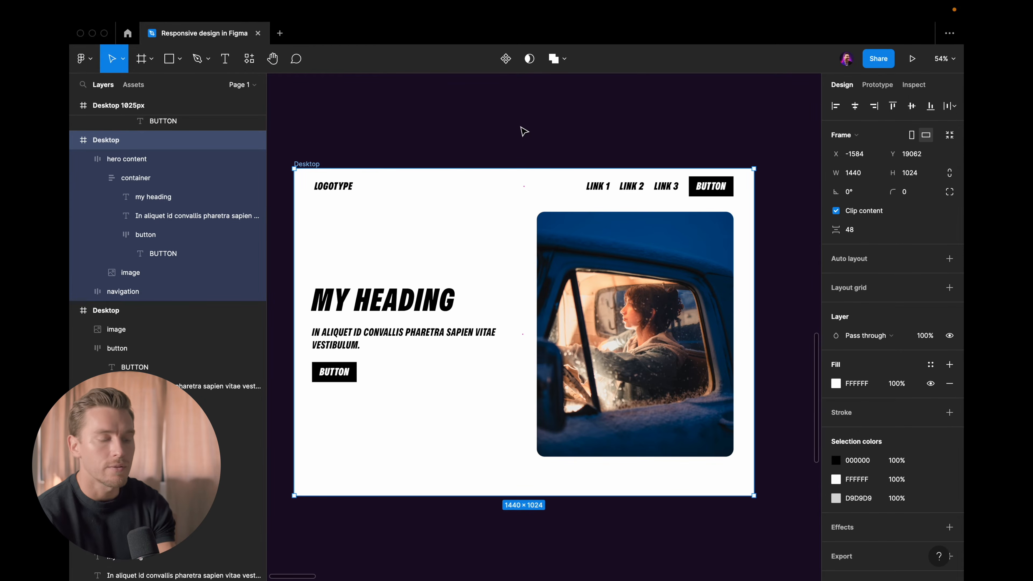
pyautogui.press('super+backslash')
pyautogui.scroll(-5, 524, 131)
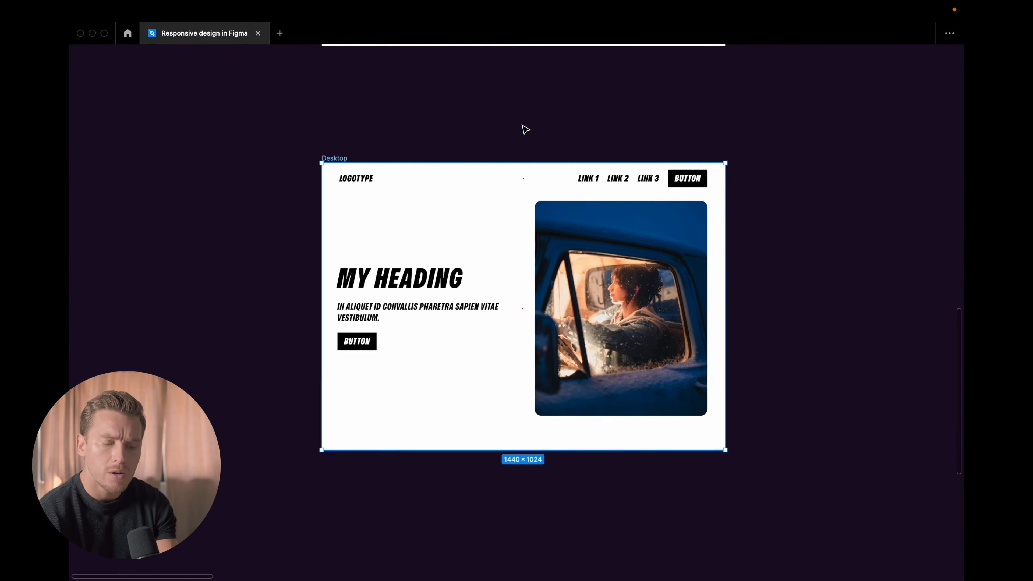
pyautogui.scroll(1, 541, 122)
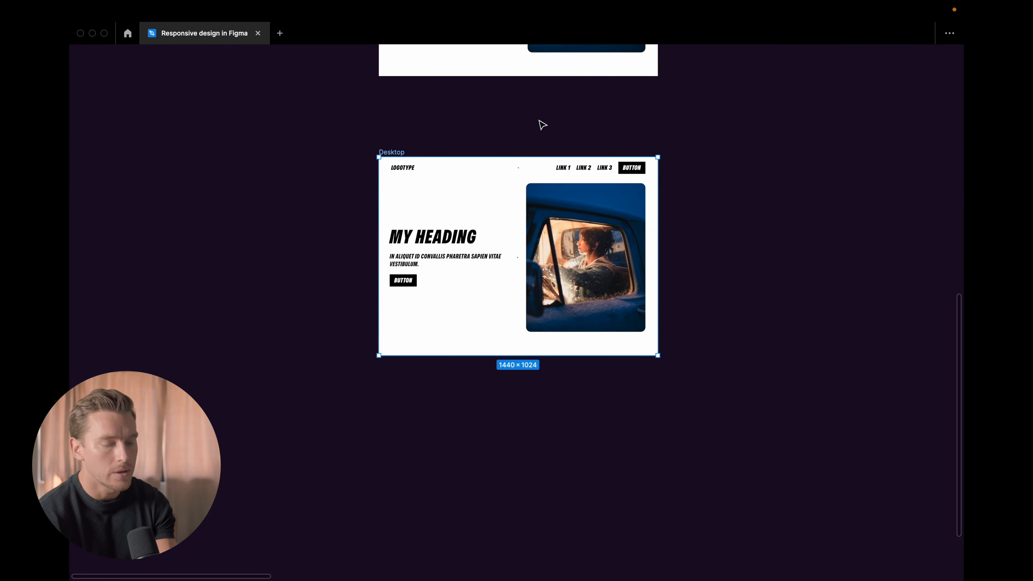
pyautogui.scroll(-1, 543, 122)
pyautogui.scroll(-3, 470, 244)
pyautogui.moveTo(544, 120); pyautogui.dragTo(474, 253)
pyautogui.scroll(-2, 471, 244)
pyautogui.scroll(-3, 324, 271)
pyautogui.moveTo(488, 252); pyautogui.dragTo(239, 249)
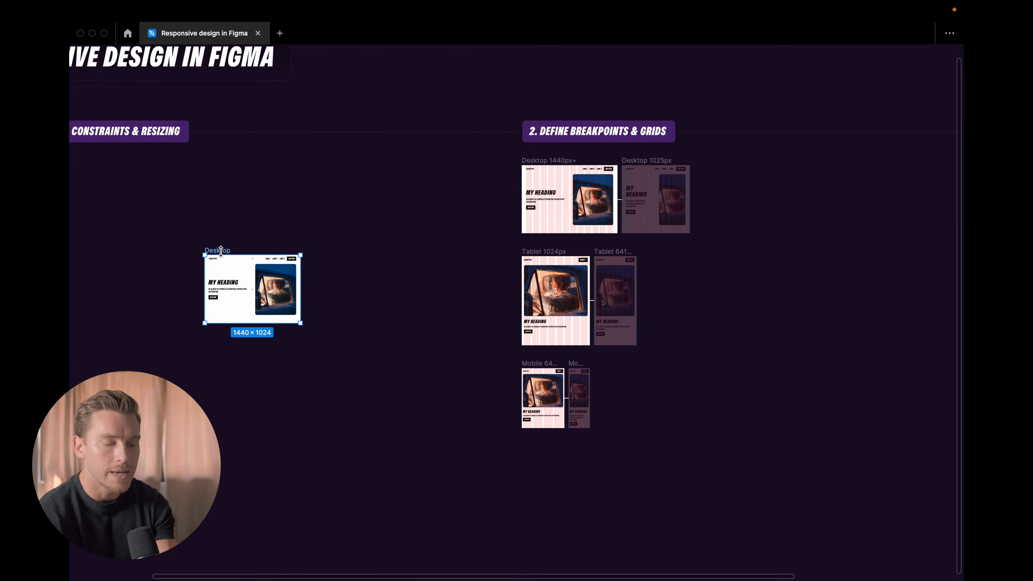
pyautogui.moveTo(212, 251); pyautogui.dragTo(709, 252)
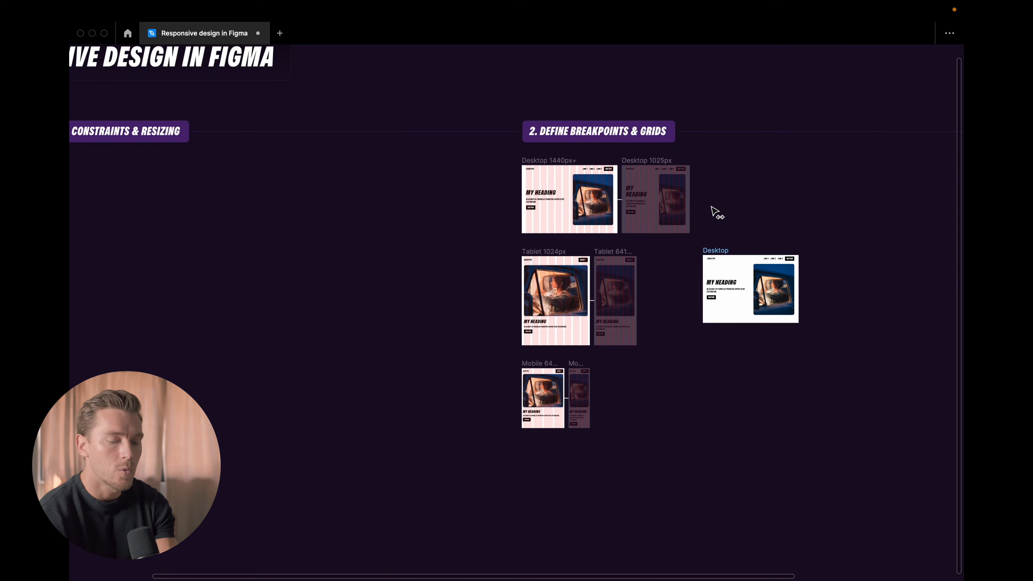
pyautogui.scroll(5, 712, 214)
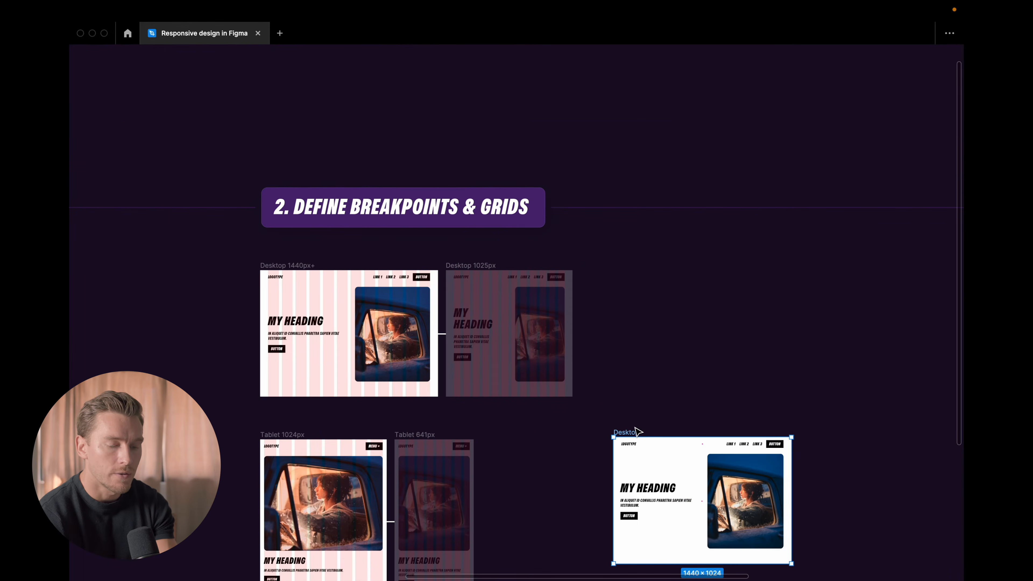
pyautogui.moveTo(639, 431); pyautogui.dragTo(641, 268)
pyautogui.scroll(4, 639, 265)
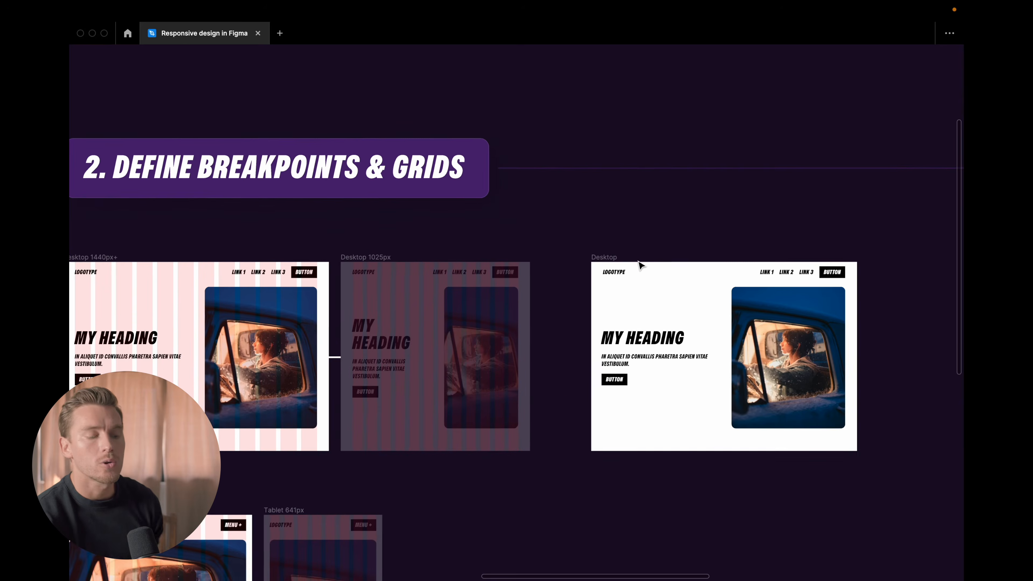
# Examine the desktop, tablet and mobile breakpoint frames alongside their narrower counterparts.
pyautogui.scroll(-2, 641, 265)
pyautogui.scroll(2, 642, 266)
pyautogui.hscroll(-1, 641, 265)
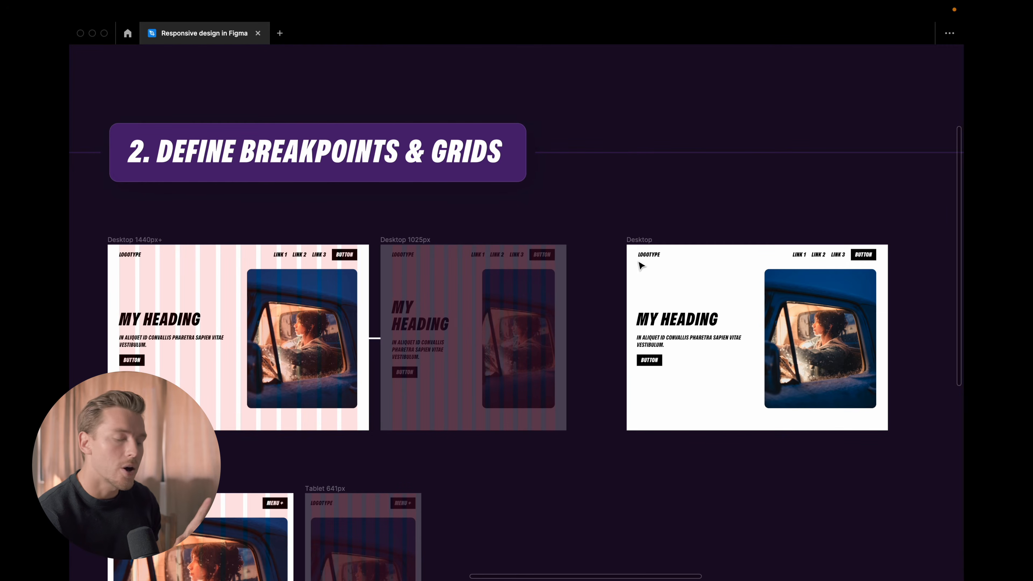
pyautogui.hscroll(-1, 588, 190)
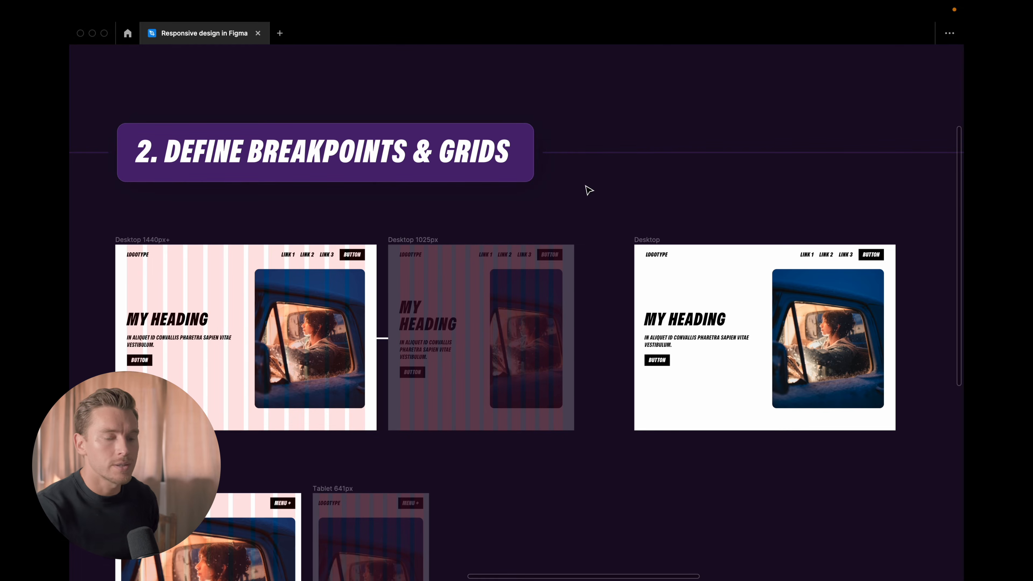
pyautogui.scroll(3, 482, 182)
pyautogui.hscroll(-3, 482, 182)
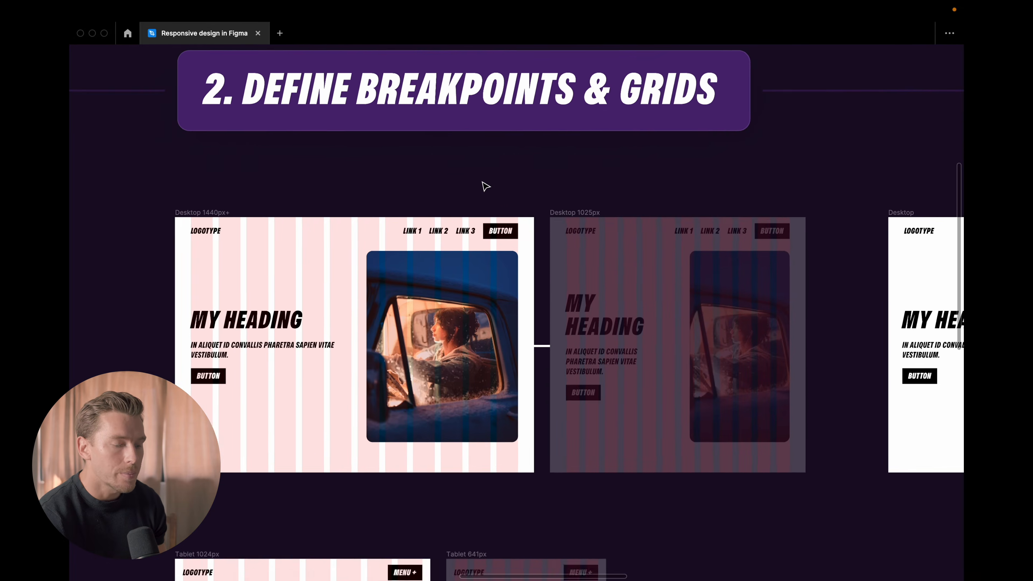
pyautogui.scroll(-1, 483, 183)
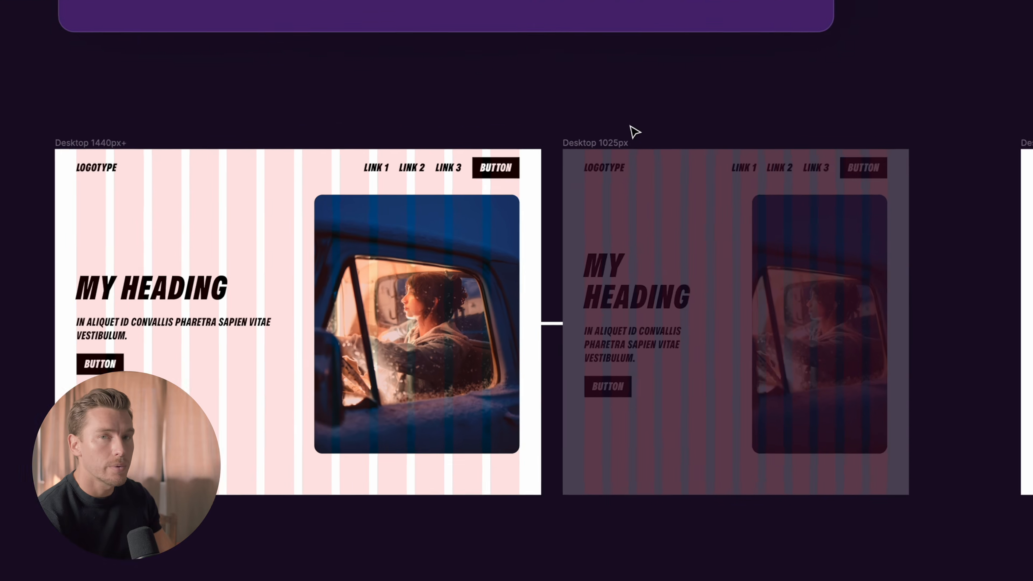
pyautogui.scroll(-10, 611, 175)
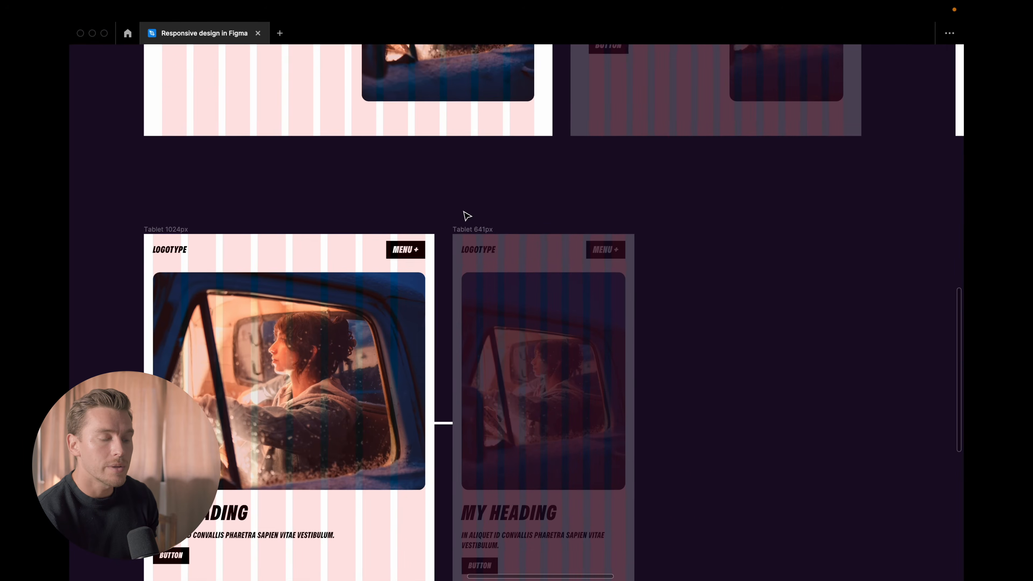
pyautogui.scroll(-3, 464, 212)
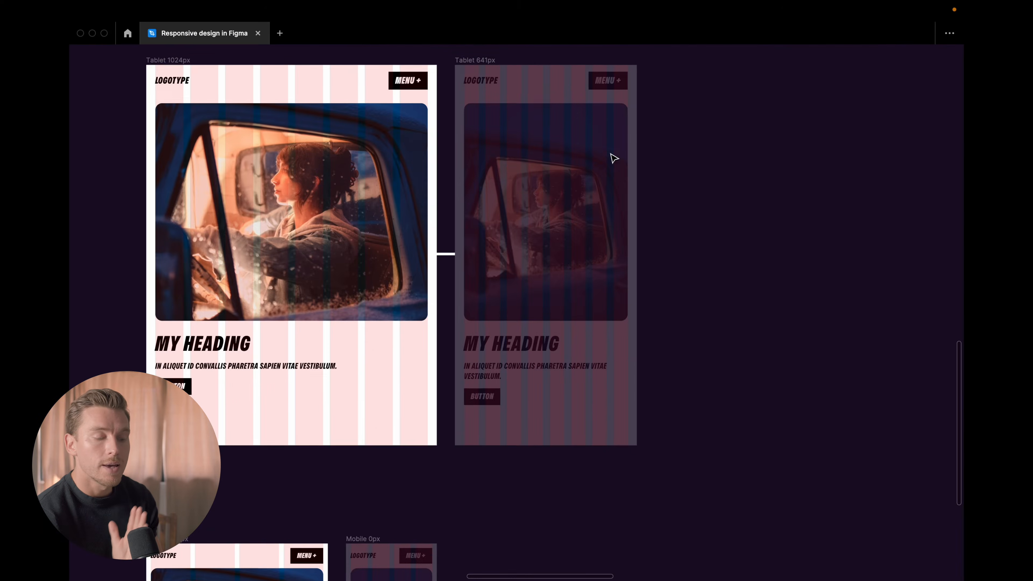
pyautogui.scroll(-5, 884, 226)
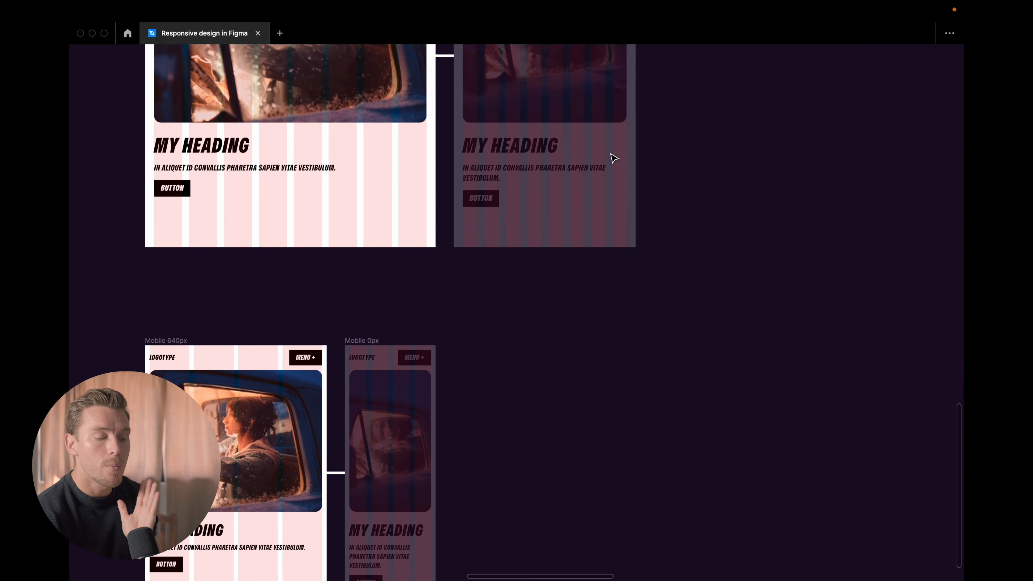
pyautogui.scroll(-1, 611, 153)
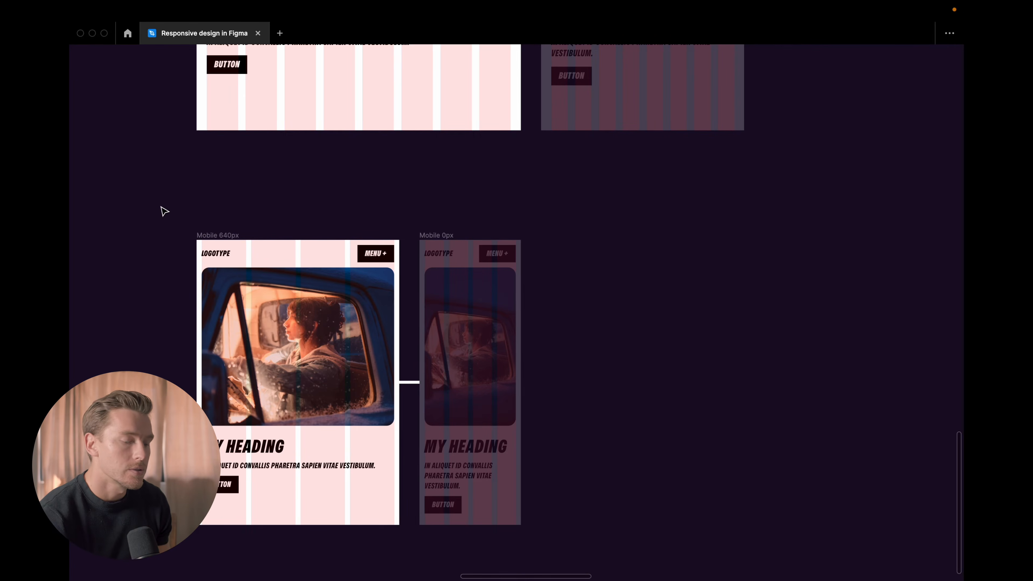
pyautogui.moveTo(161, 207); pyautogui.dragTo(557, 558)
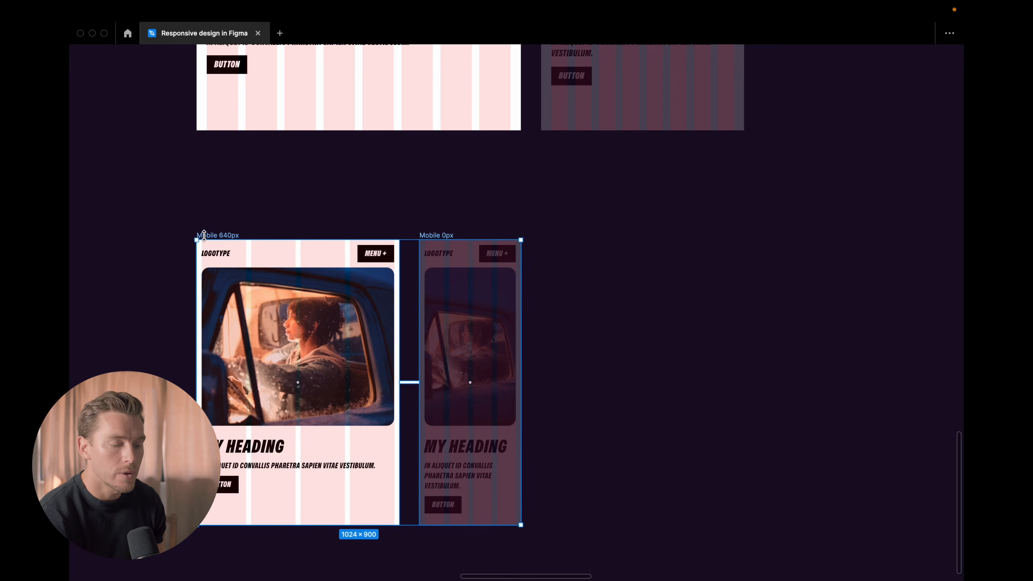
pyautogui.click(393, 232)
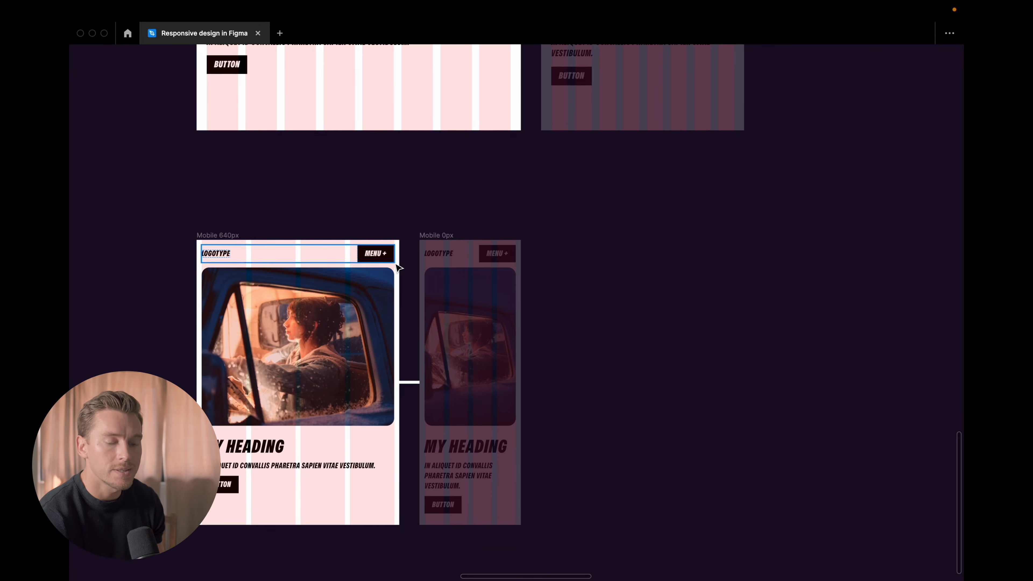
# Review the column grids from the tablet frames up to Desktop 1440px+, and compare all breakpoints with the plain Desktop frame.
pyautogui.scroll(10, 455, 254)
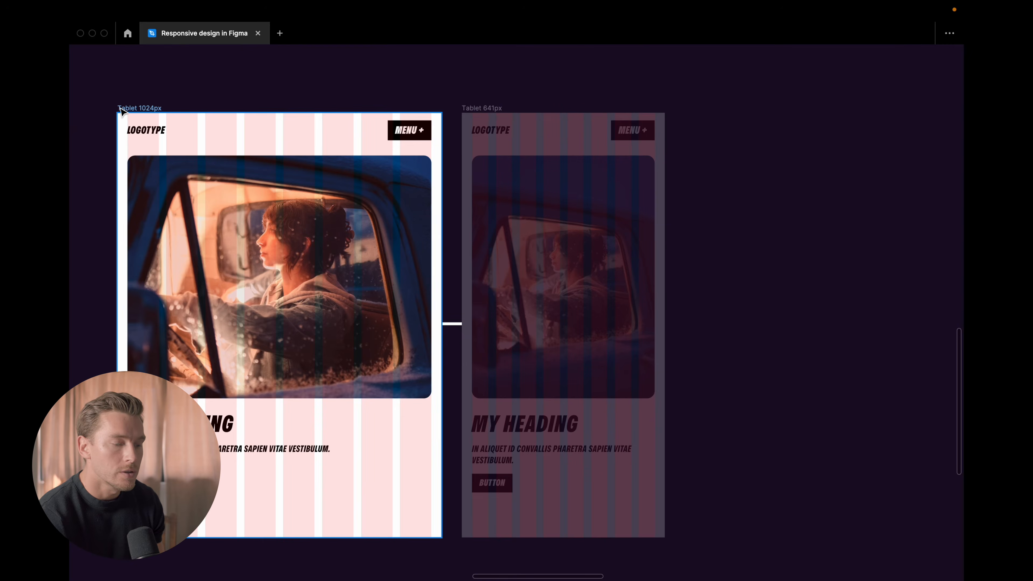
pyautogui.hscroll(-2, 519, 77)
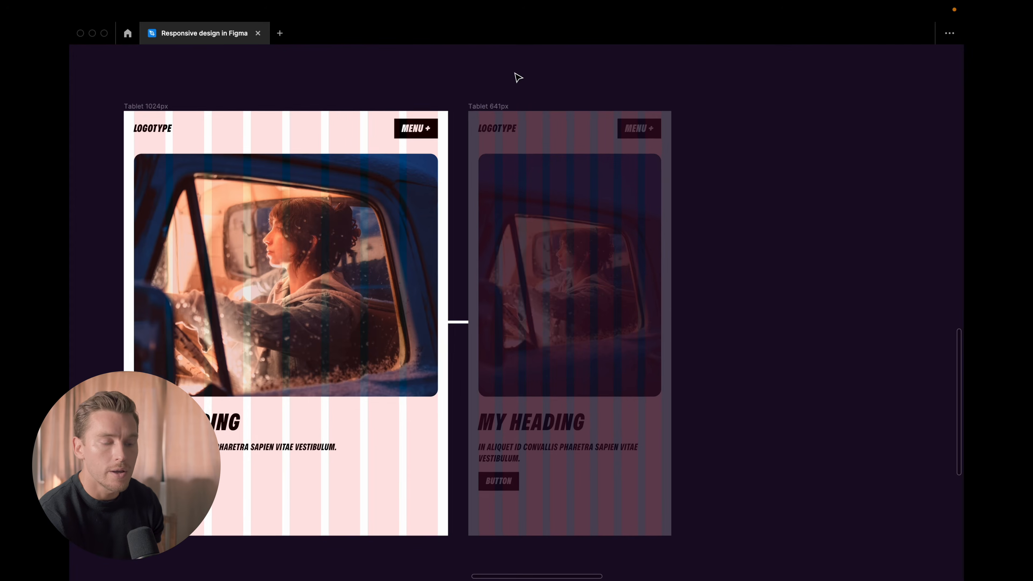
pyautogui.scroll(10, 550, 197)
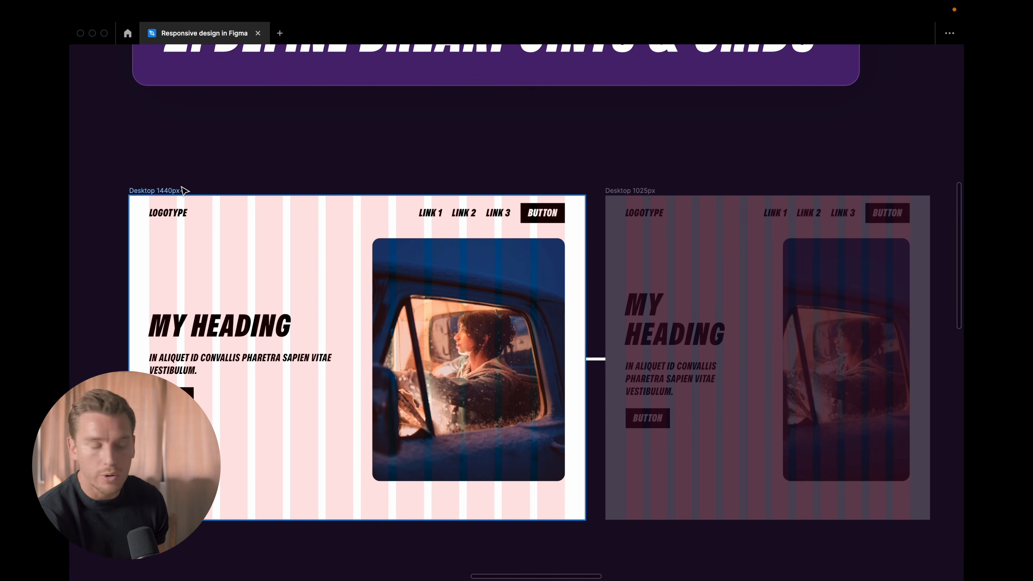
pyautogui.scroll(-2, 308, 164)
pyautogui.hscroll(1, 308, 165)
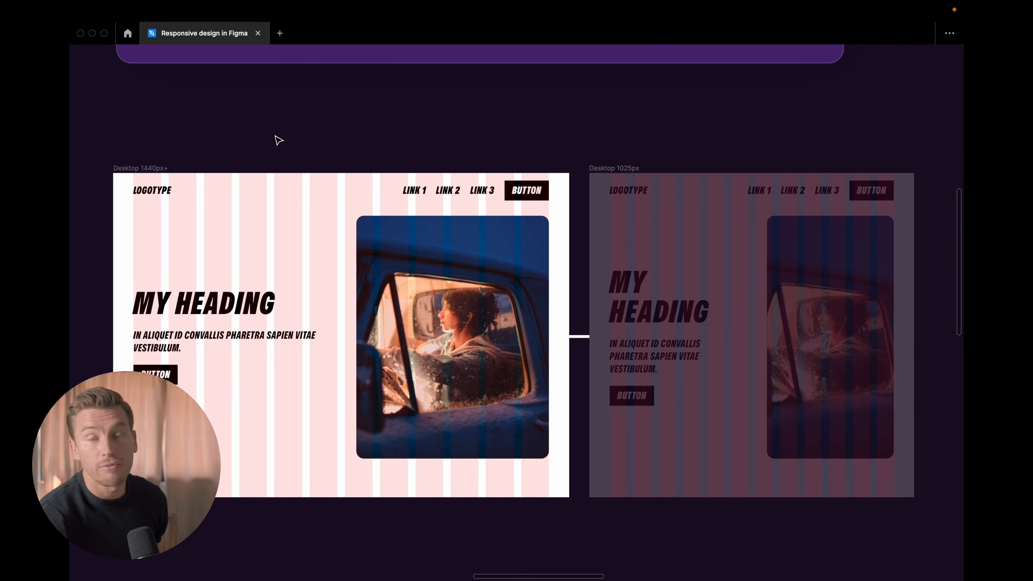
pyautogui.scroll(-5, 290, 128)
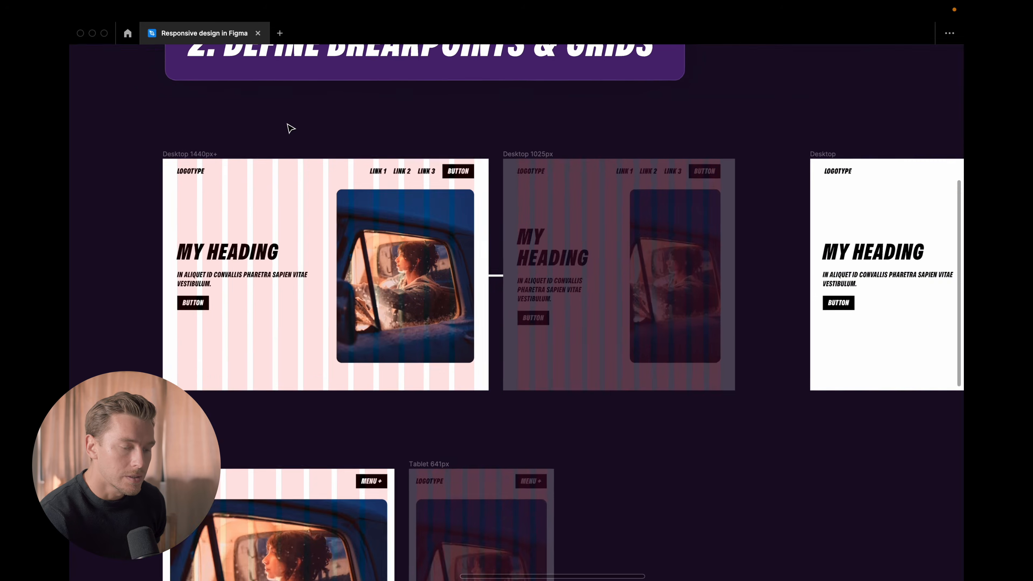
pyautogui.hscroll(2, 291, 128)
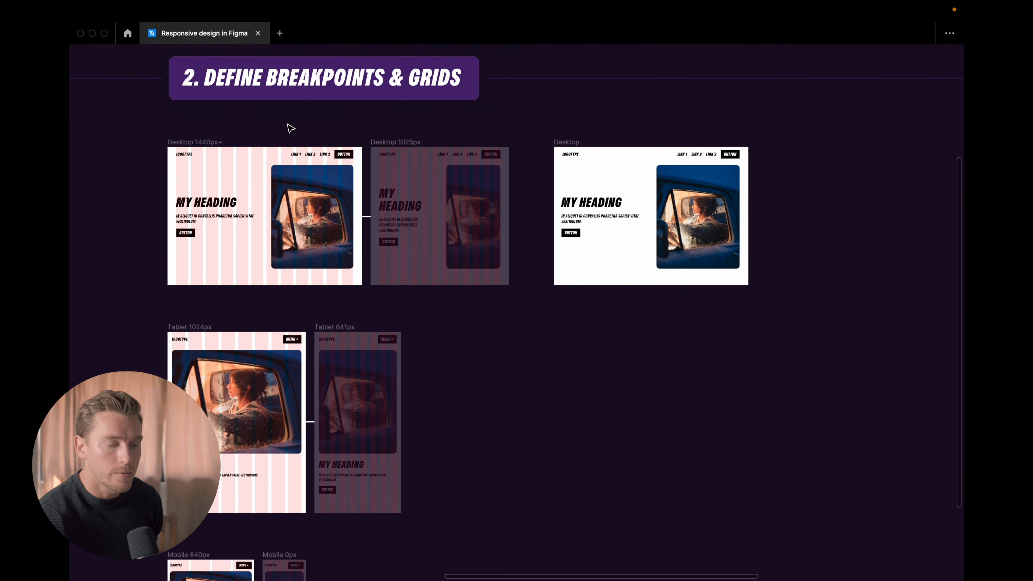
pyautogui.scroll(2, 291, 129)
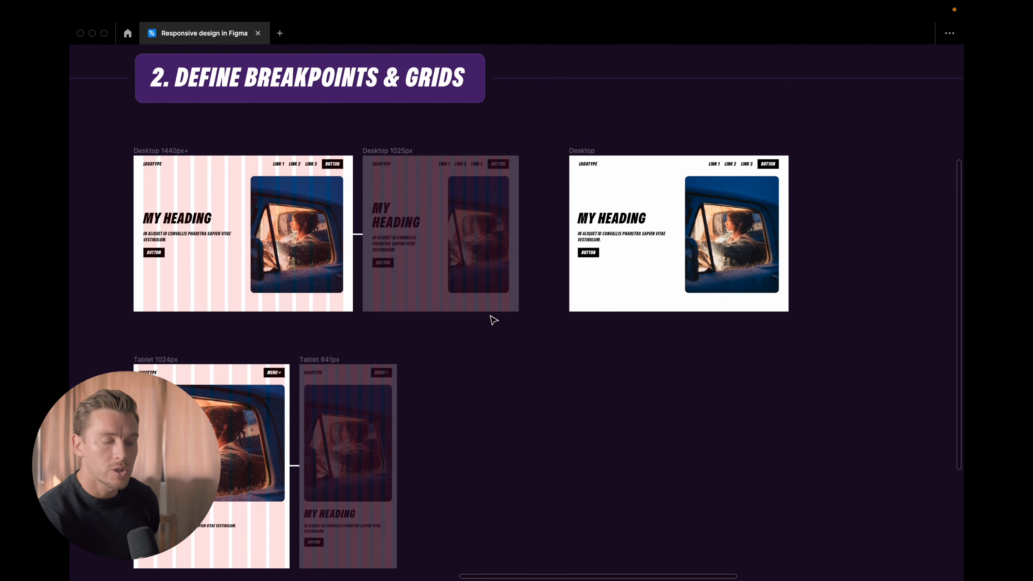
pyautogui.scroll(-6, 491, 318)
pyautogui.scroll(4, 494, 320)
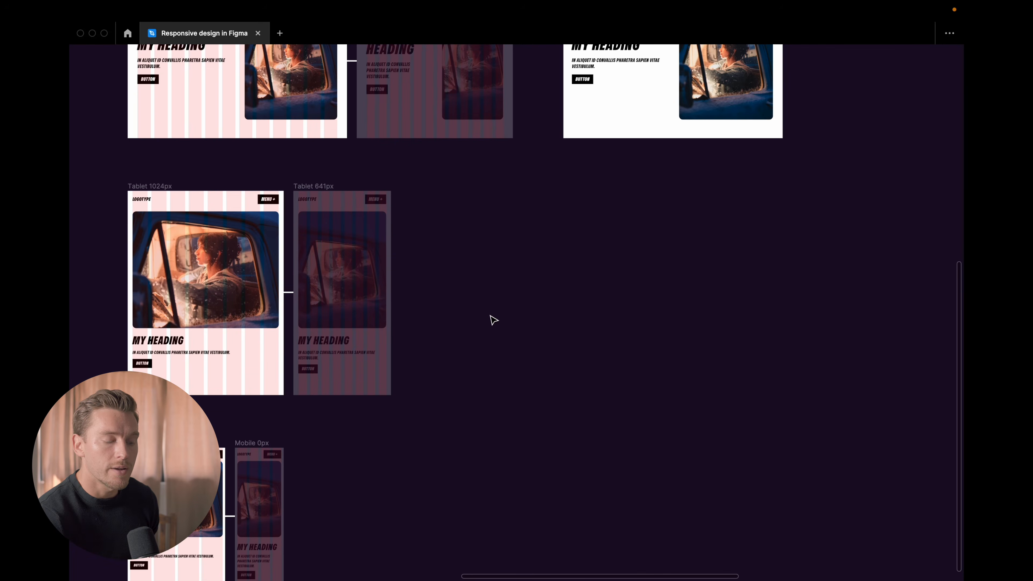
pyautogui.scroll(1, 494, 320)
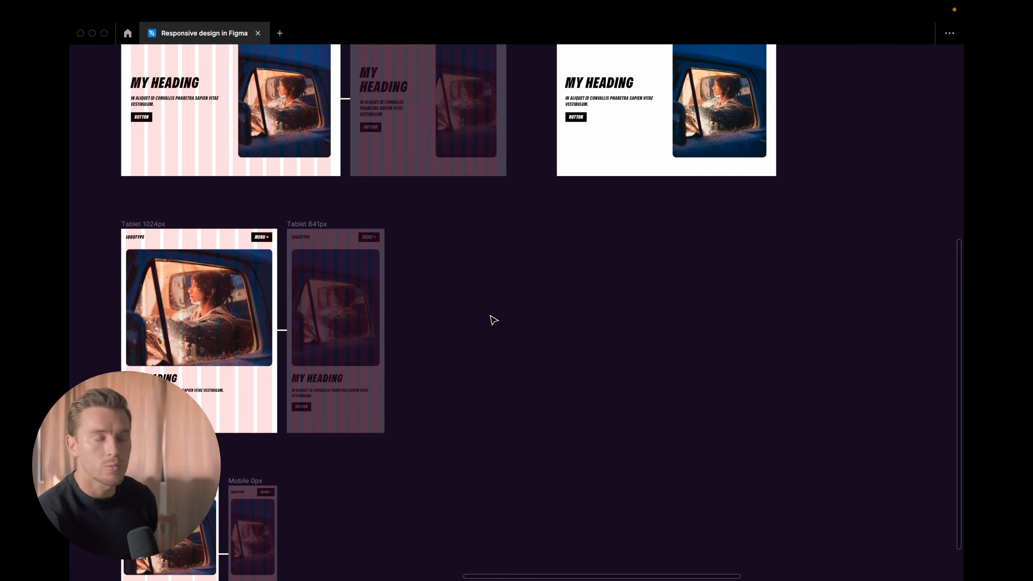
pyautogui.scroll(5, 494, 320)
pyautogui.scroll(1, 566, 204)
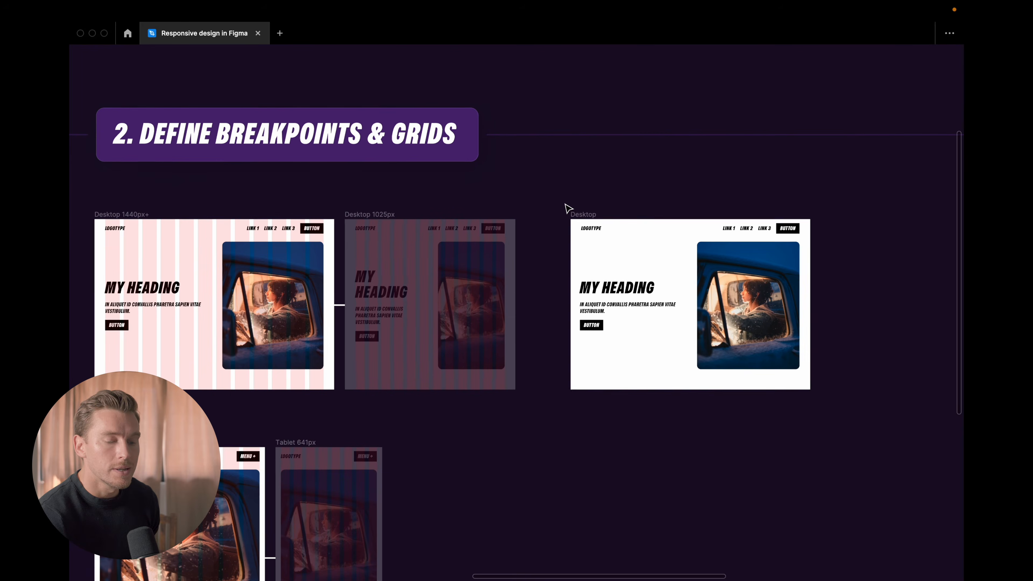
# Restore the interface, add a layout grid to the plain Desktop frame, and change the grid type to Columns.
pyautogui.click(581, 217)
pyautogui.hscroll(2, 582, 218)
pyautogui.scroll(3, 566, 207)
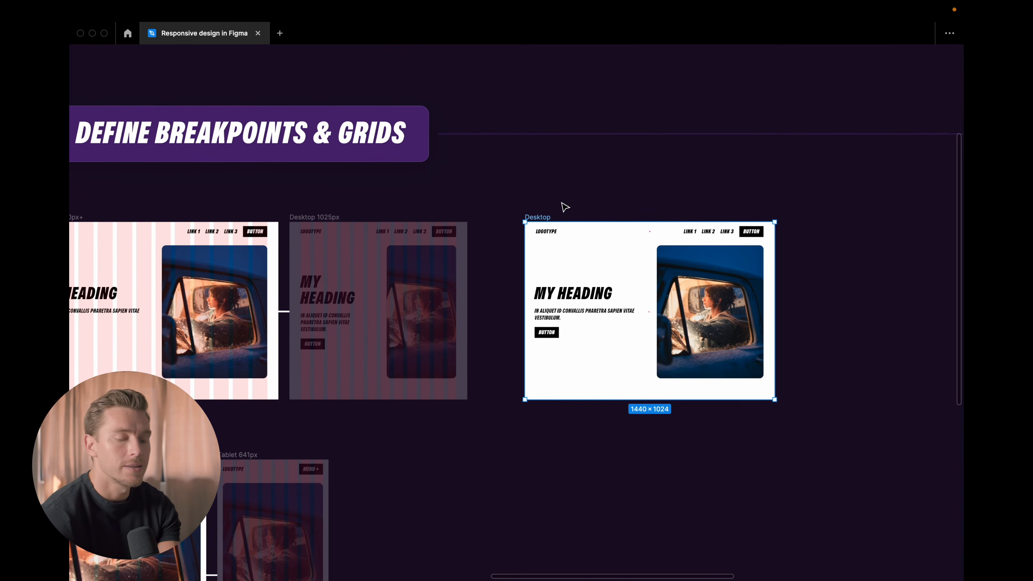
pyautogui.press('super+backslash')
pyautogui.hscroll(2, 566, 208)
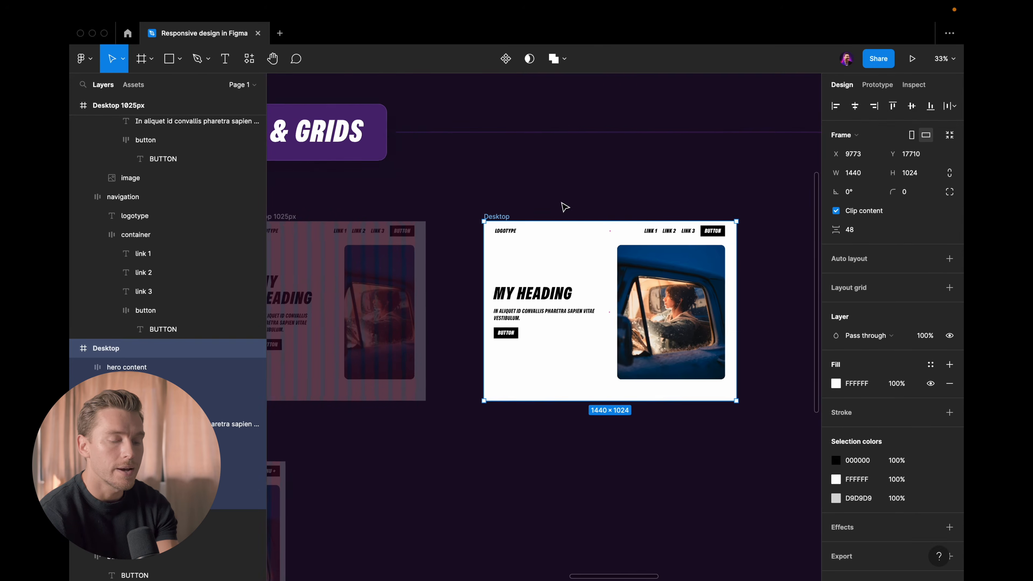
pyautogui.scroll(-2, 565, 208)
pyautogui.scroll(4, 566, 207)
pyautogui.scroll(-1, 565, 207)
pyautogui.hscroll(1, 565, 207)
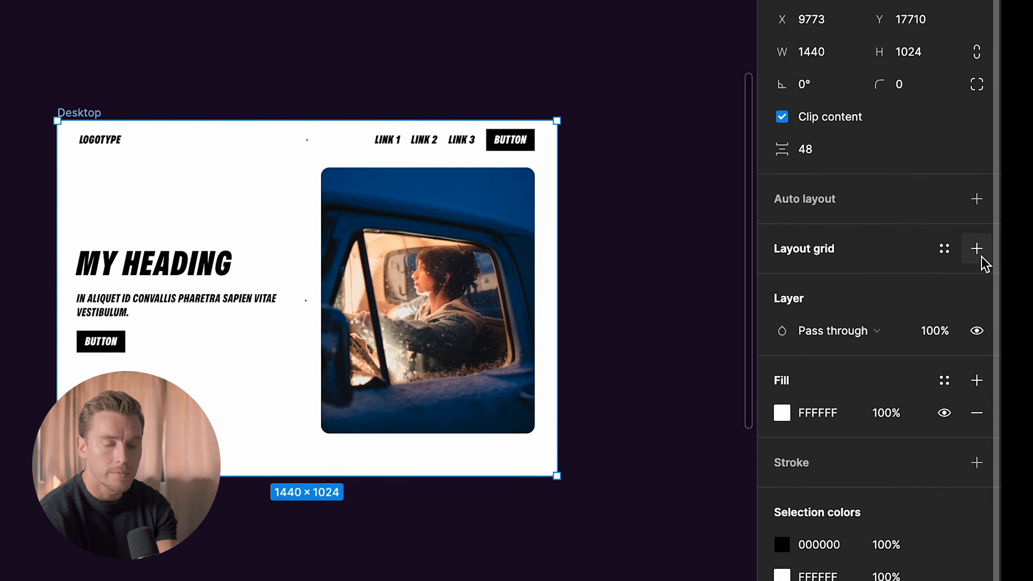
pyautogui.click(981, 258)
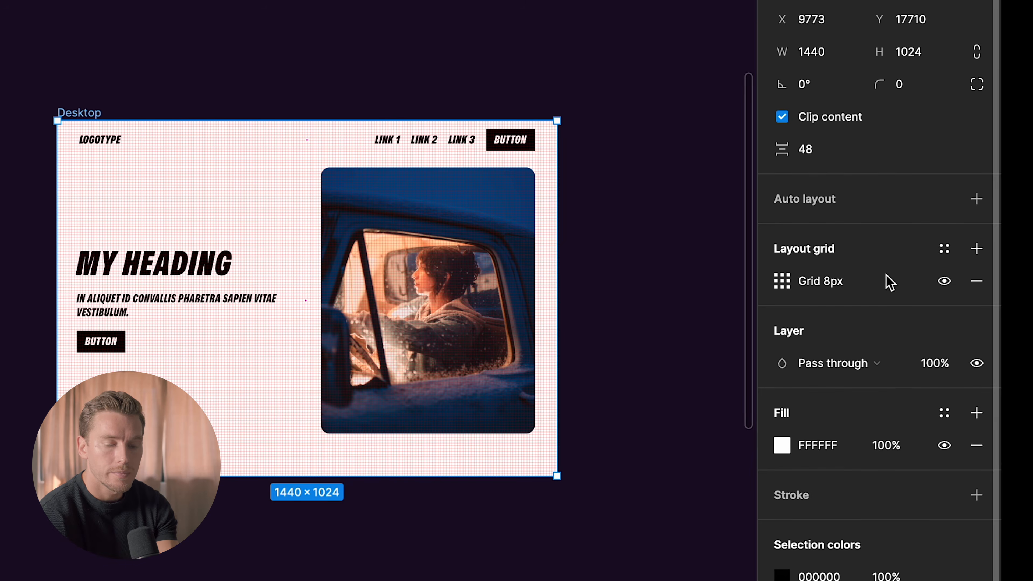
pyautogui.click(783, 284)
pyautogui.click(589, 288)
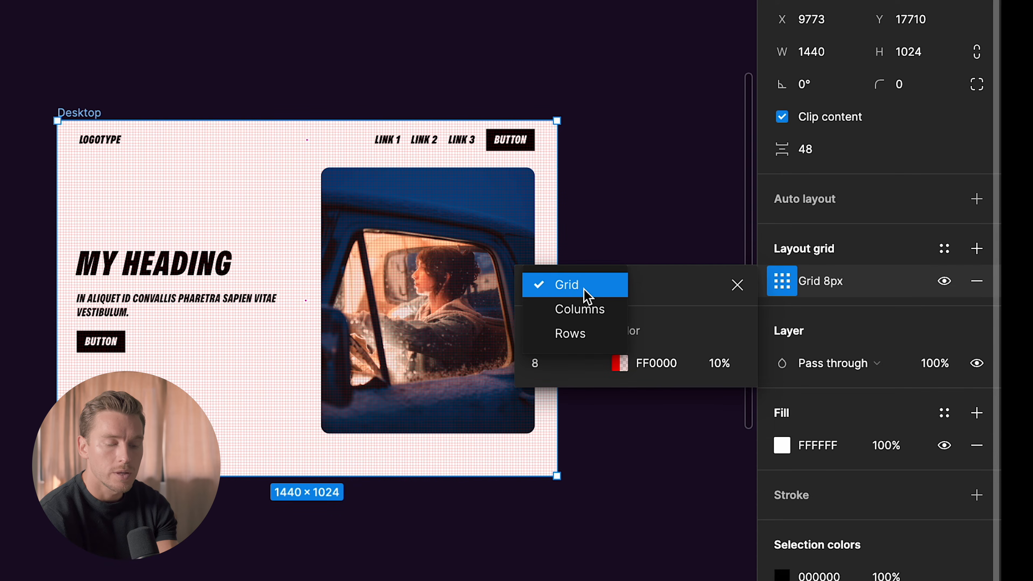
pyautogui.click(584, 309)
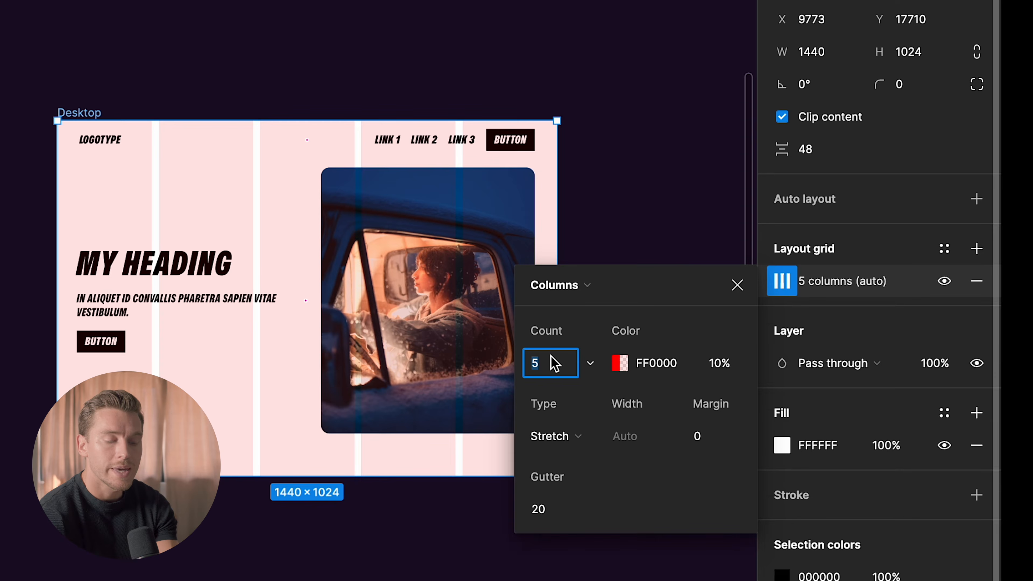
# Set the Desktop frame's column grid to a count of 12 and a margin of 64.
pyautogui.write('12')
pyautogui.press('Return')
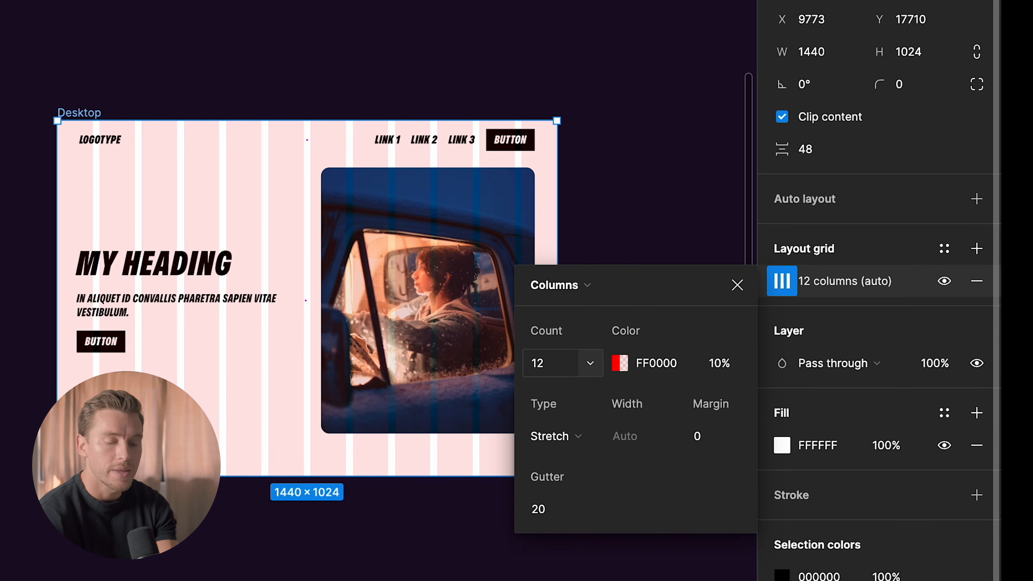
pyautogui.click(717, 438)
pyautogui.write('64')
pyautogui.press('Return')
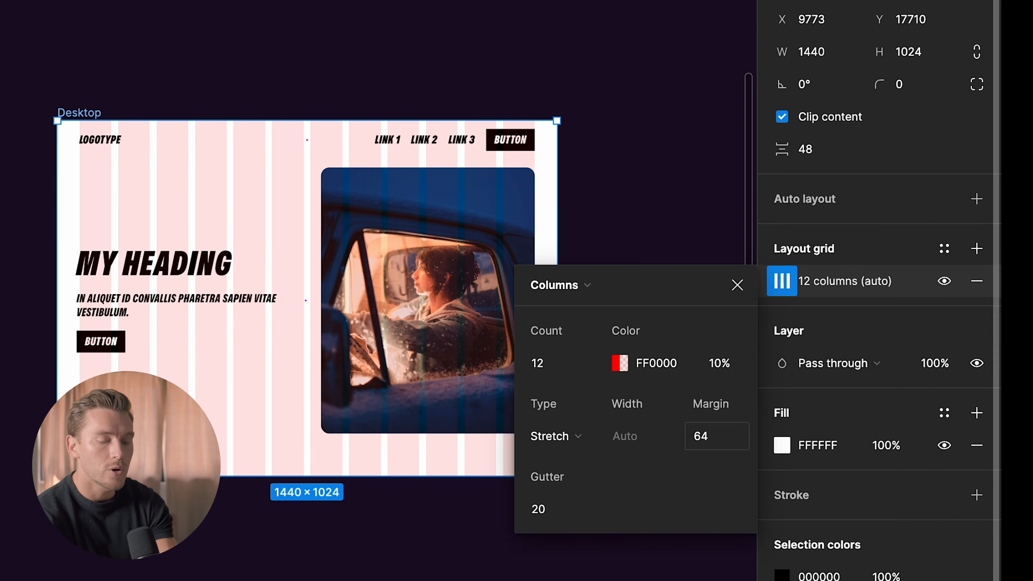
# Set the gutter of the Desktop frame's 12-column grid to 24.
pyautogui.scroll(3, 539, 209)
pyautogui.scroll(-3, 567, 162)
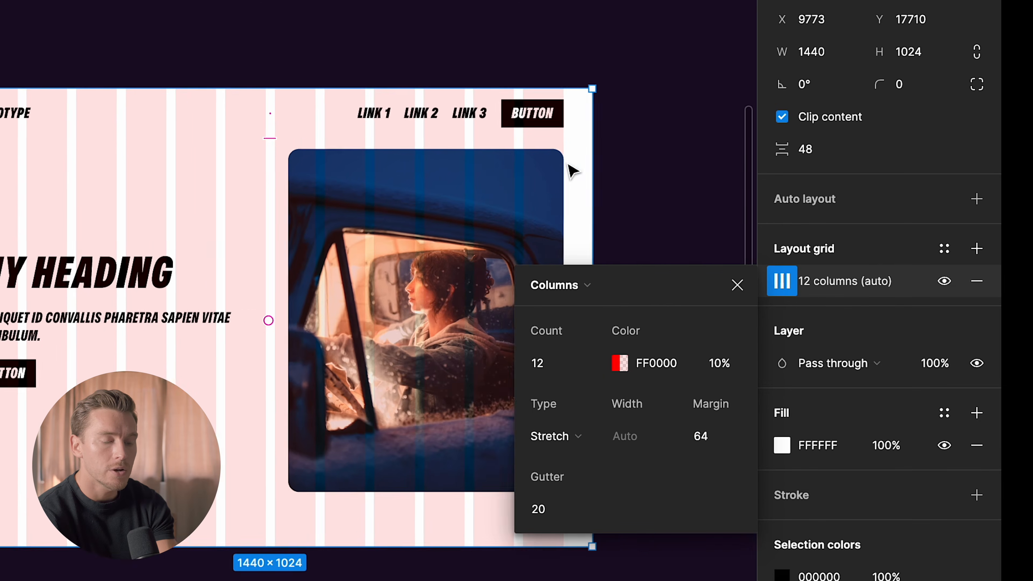
pyautogui.scroll(1, 572, 173)
pyautogui.click(563, 514)
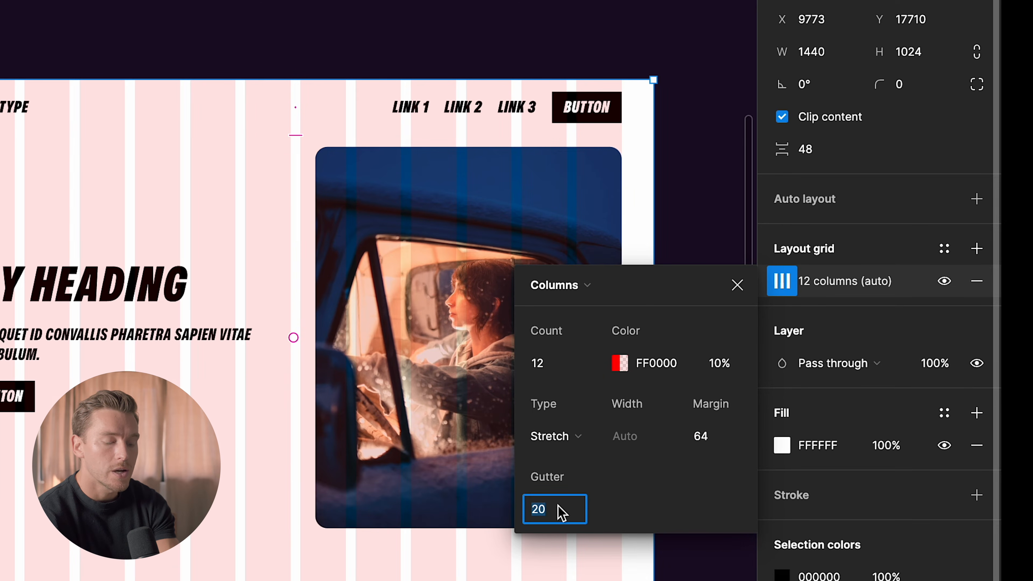
pyautogui.write('24')
pyautogui.press('Return')
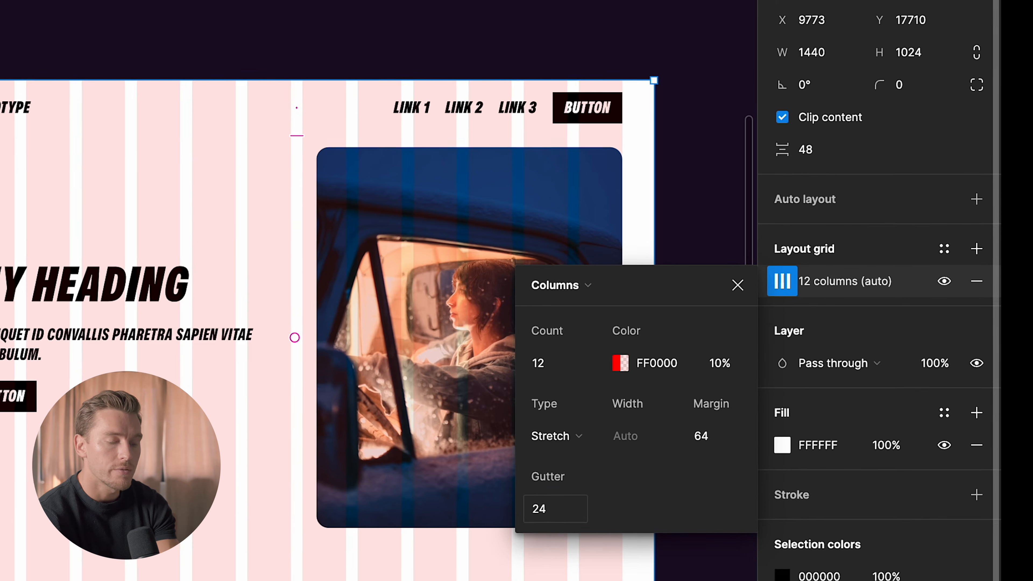
pyautogui.scroll(-3, 424, 169)
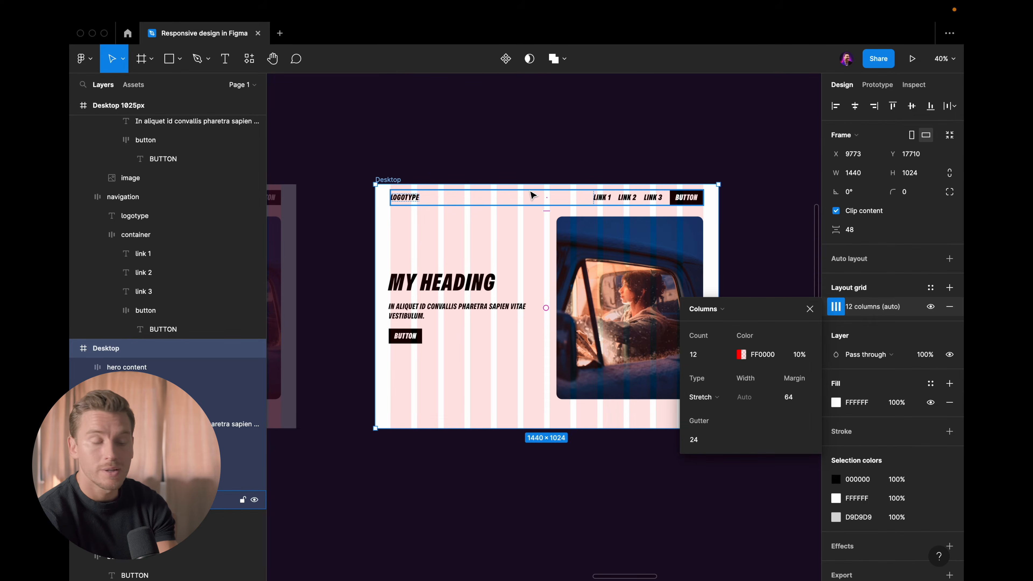
# Check the Desktop navigation against the column grid, and resize the hero content from its left edge to X 64 and width 1312.
pyautogui.click(468, 203)
pyautogui.scroll(2, 466, 202)
pyautogui.scroll(3, 466, 202)
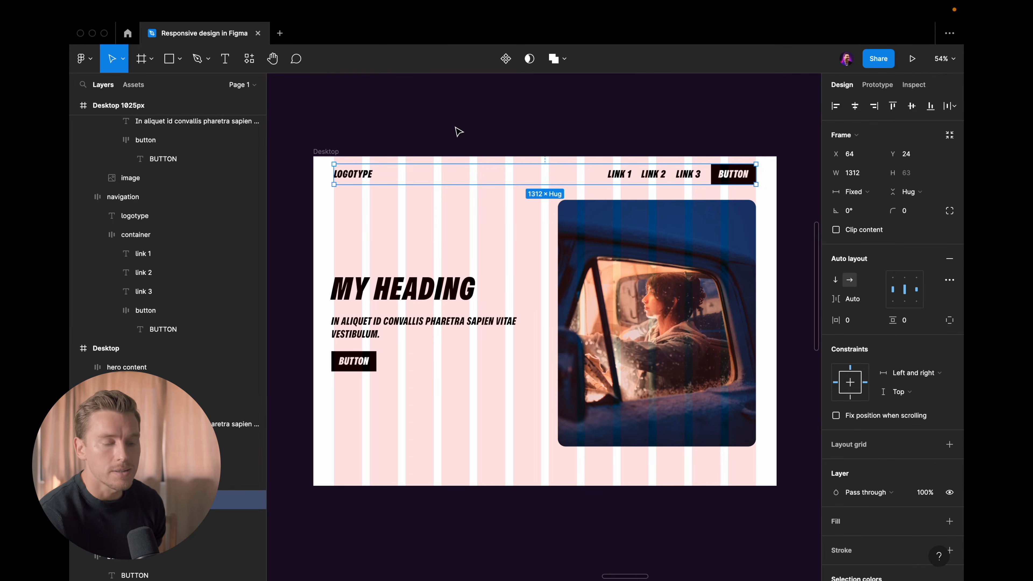
pyautogui.press('Escape')
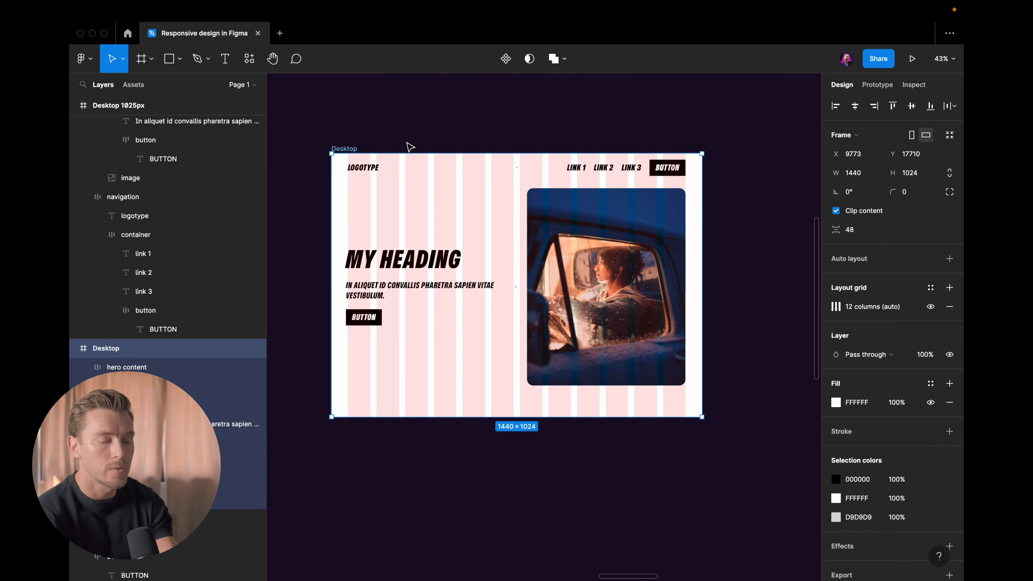
pyautogui.scroll(2, 374, 271)
pyautogui.click(375, 272)
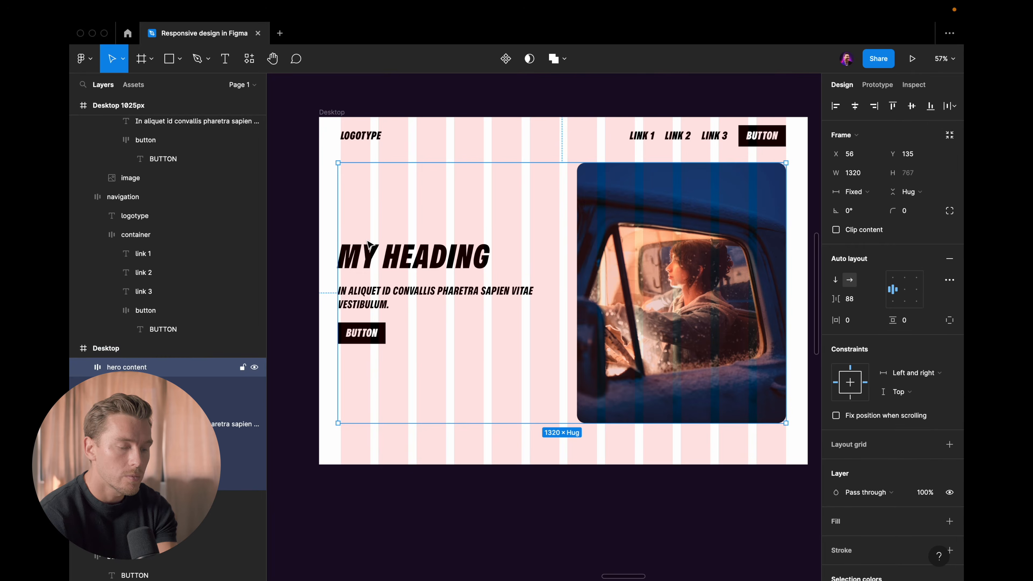
pyautogui.scroll(4, 362, 207)
pyautogui.scroll(4, 368, 188)
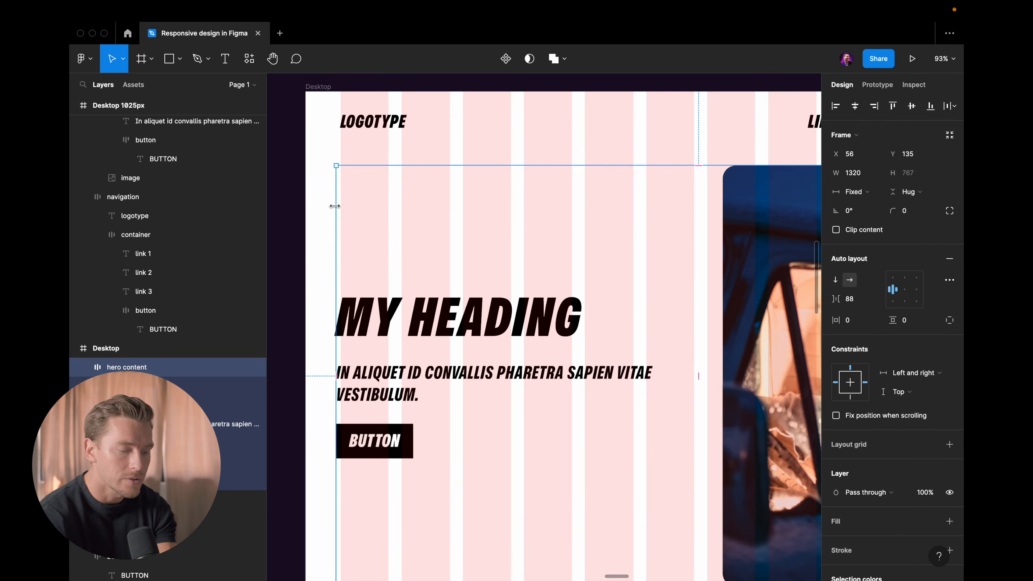
pyautogui.moveTo(336, 205); pyautogui.dragTo(343, 203)
pyautogui.scroll(-5, 342, 204)
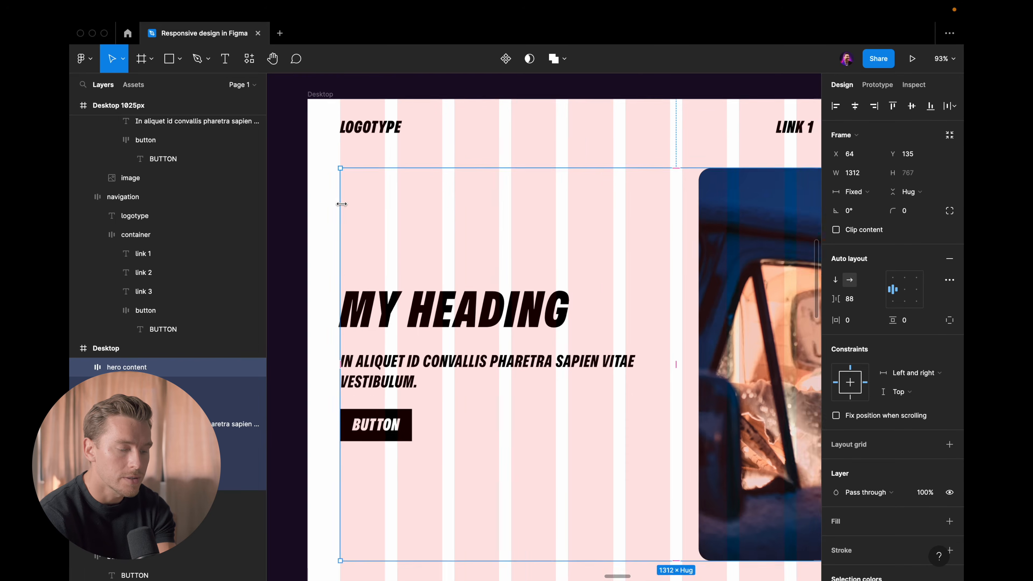
pyautogui.scroll(3, 342, 204)
pyautogui.scroll(-3, 342, 204)
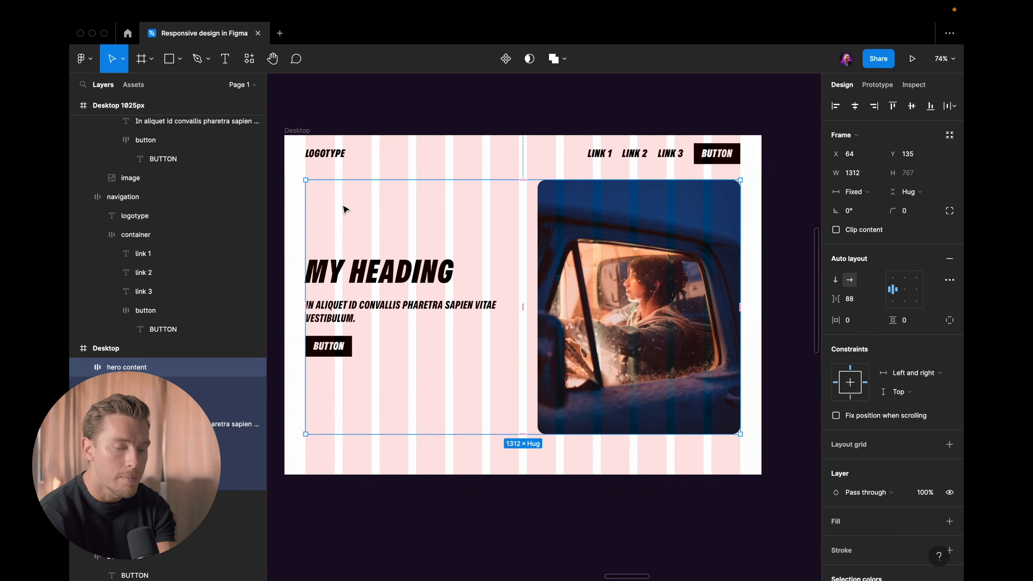
pyautogui.scroll(1, 306, 198)
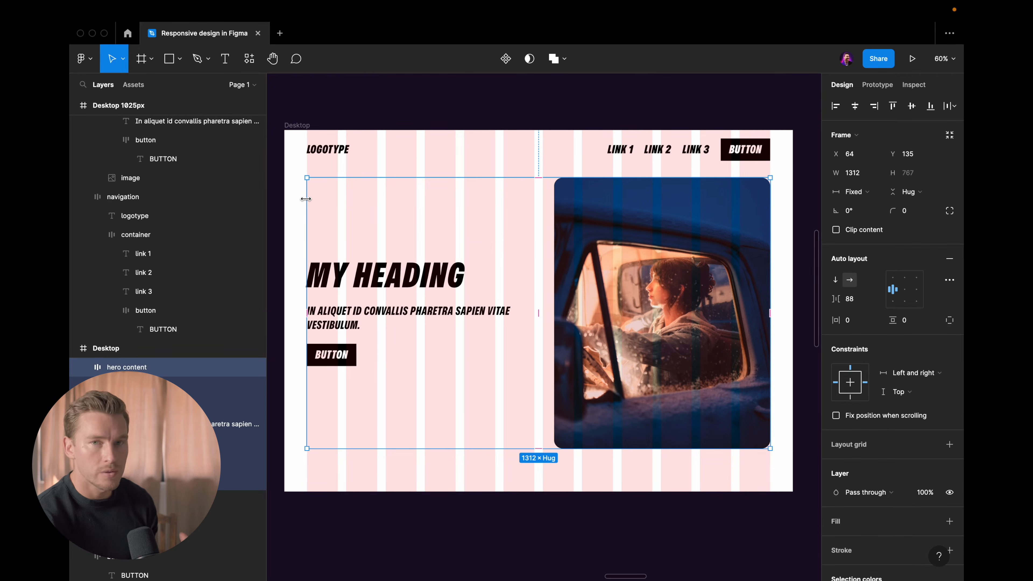
# Narrow the Desktop frame to 1394 wide and check how the navigation and hero content align with the columns.
pyautogui.click(300, 125)
pyautogui.scroll(-2, 301, 125)
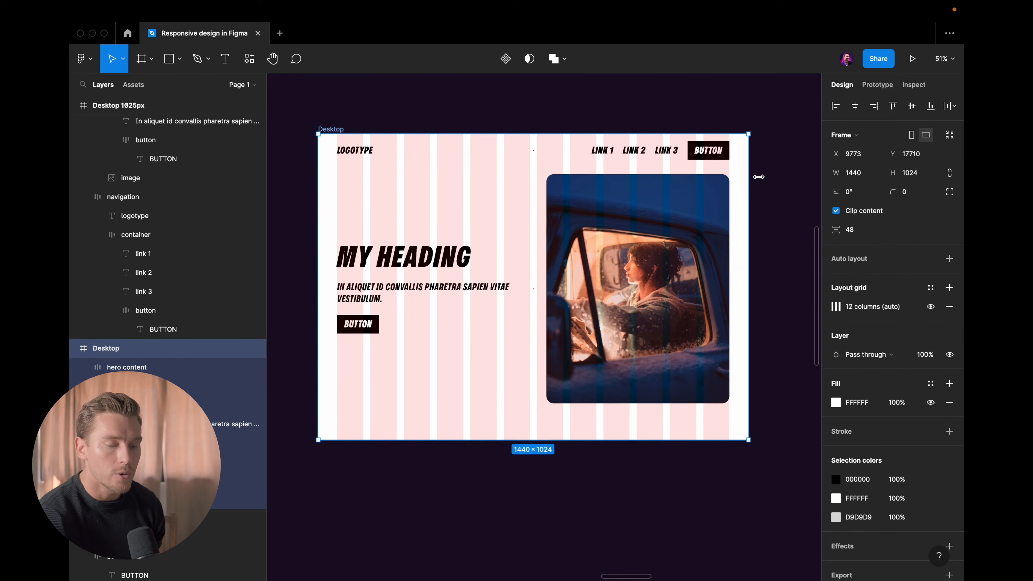
pyautogui.moveTo(745, 185)
pyautogui.mouseDown()
pyautogui.moveTo(717, 185)
pyautogui.moveTo(735, 184)
pyautogui.mouseUp()
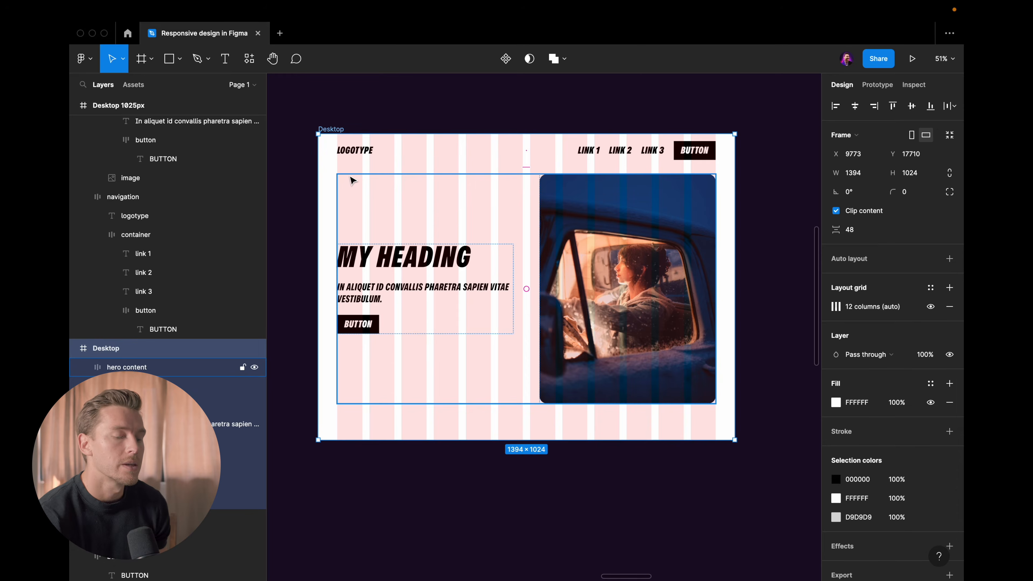
pyautogui.click(347, 158)
pyautogui.scroll(3, 602, 157)
pyautogui.scroll(2, 764, 167)
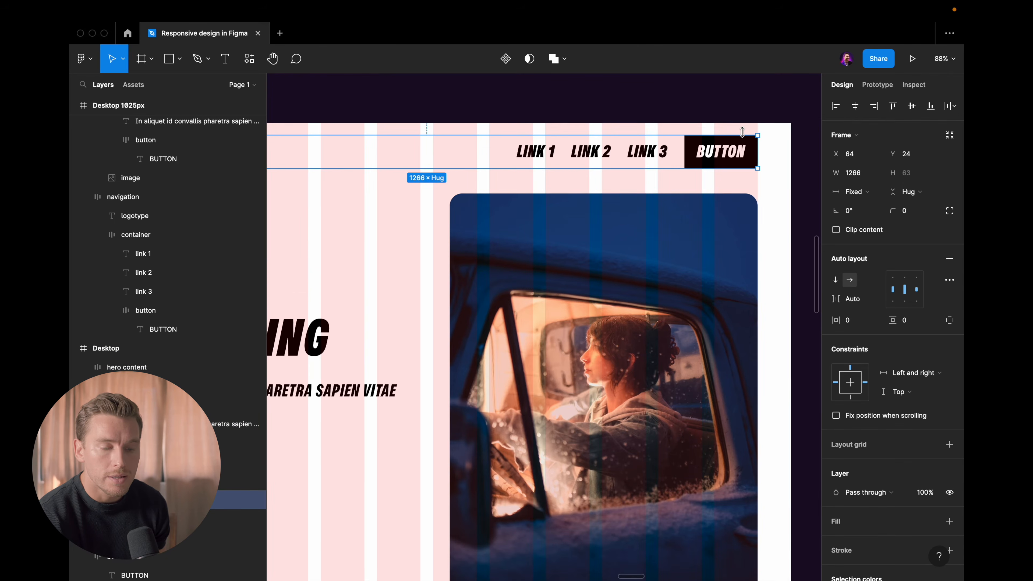
pyautogui.scroll(-2, 744, 130)
pyautogui.hscroll(-5, 745, 130)
pyautogui.click(593, 229)
pyautogui.hscroll(6, 590, 230)
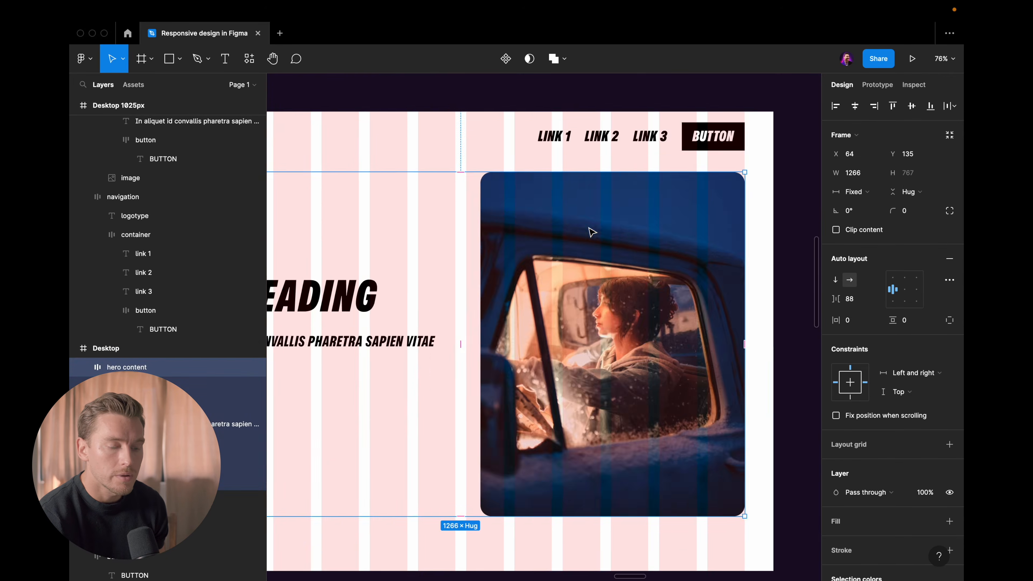
pyautogui.scroll(-5, 590, 231)
pyautogui.hscroll(-3, 432, 143)
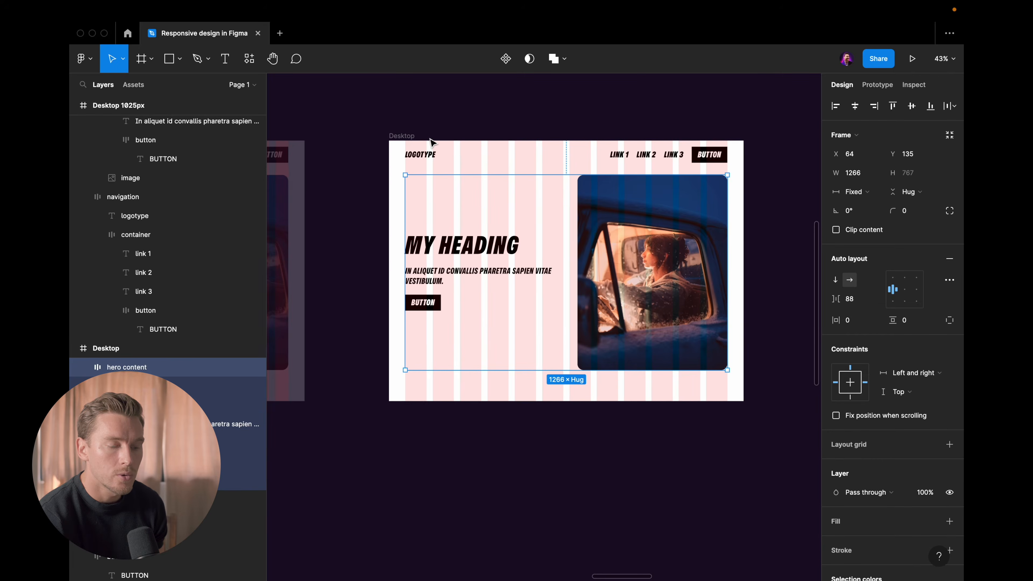
# Set the Desktop frame's width to 1440.
pyautogui.click(412, 138)
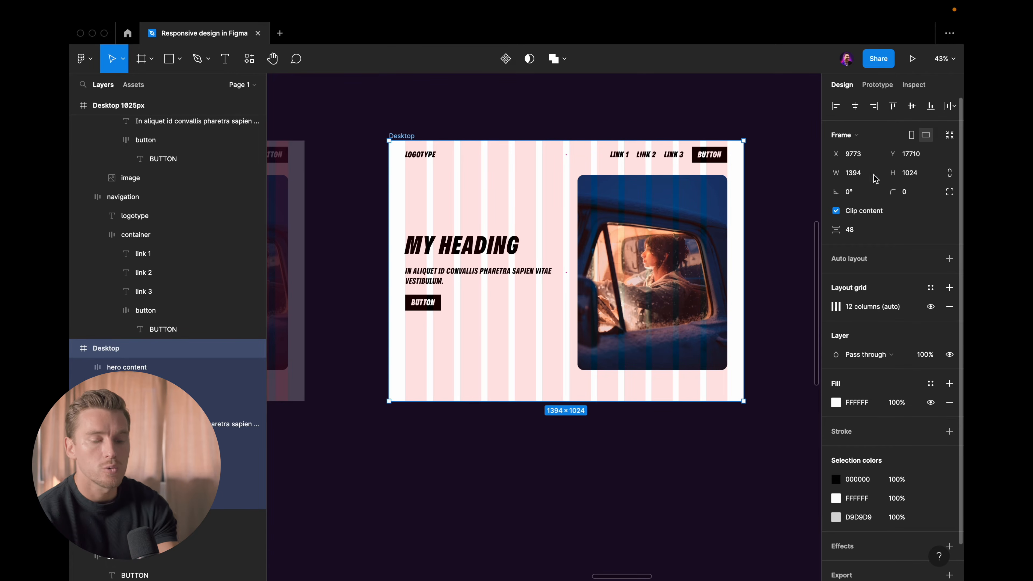
pyautogui.click(860, 180)
pyautogui.scroll(3, 696, 140)
pyautogui.write('14')
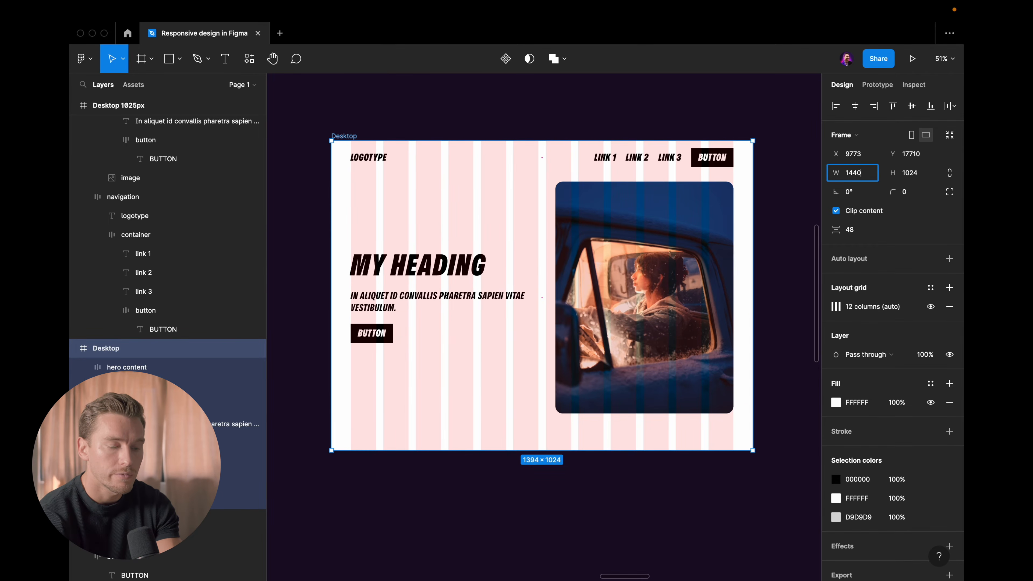
pyautogui.write('40')
pyautogui.press('Return')
pyautogui.click(528, 132)
pyautogui.scroll(-4, 526, 131)
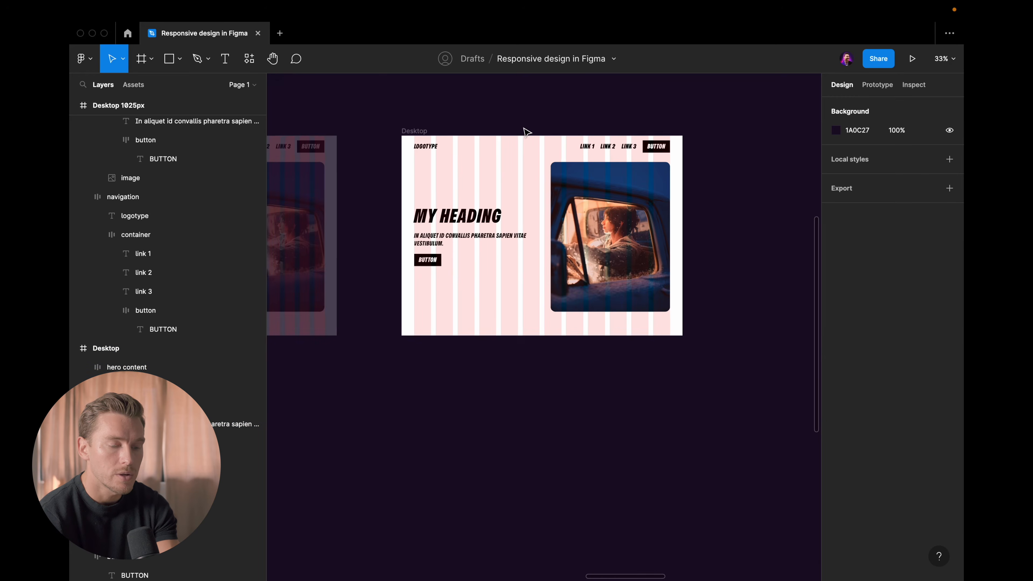
# Duplicate the Desktop frame below the original and align the copy's top edge with the Tablet 641px frame, at Y 19080.
pyautogui.click(417, 131)
pyautogui.scroll(-2, 419, 131)
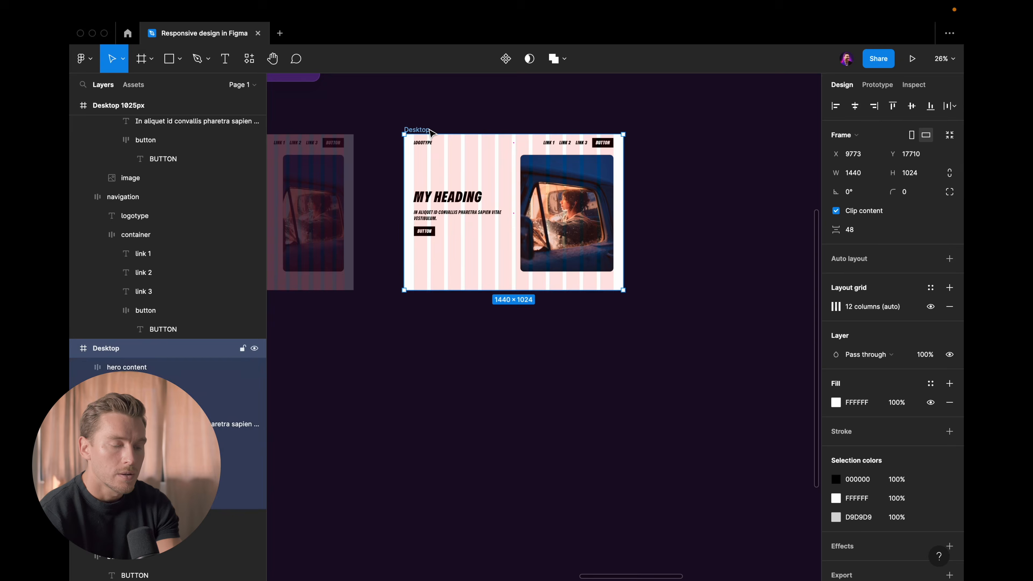
pyautogui.keyDown('alt'); pyautogui.moveTo(431, 132); pyautogui.dragTo(431, 324); pyautogui.keyUp('alt')
pyautogui.scroll(-1, 437, 328)
pyautogui.scroll(-3, 437, 327)
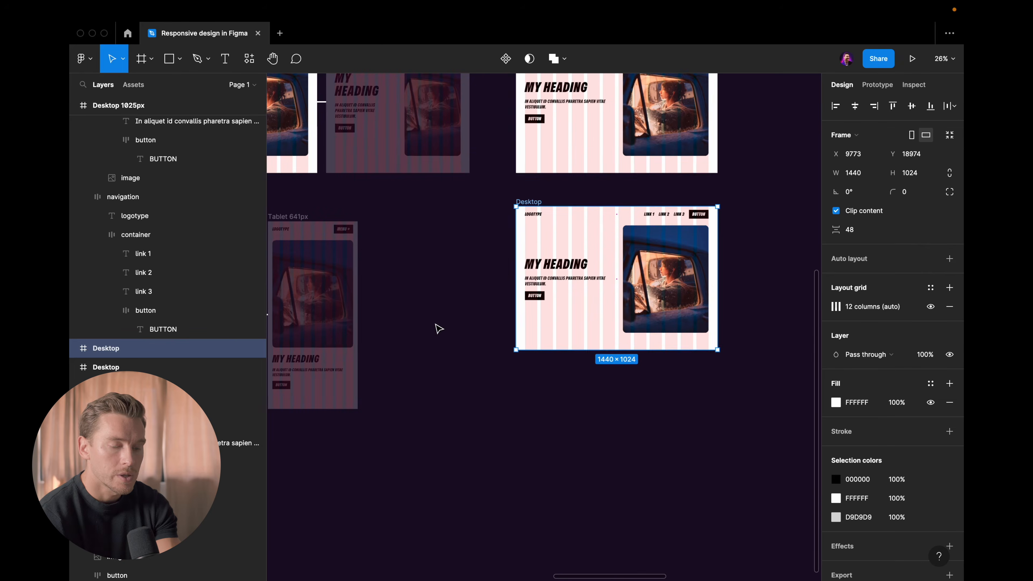
pyautogui.moveTo(534, 212); pyautogui.dragTo(534, 221)
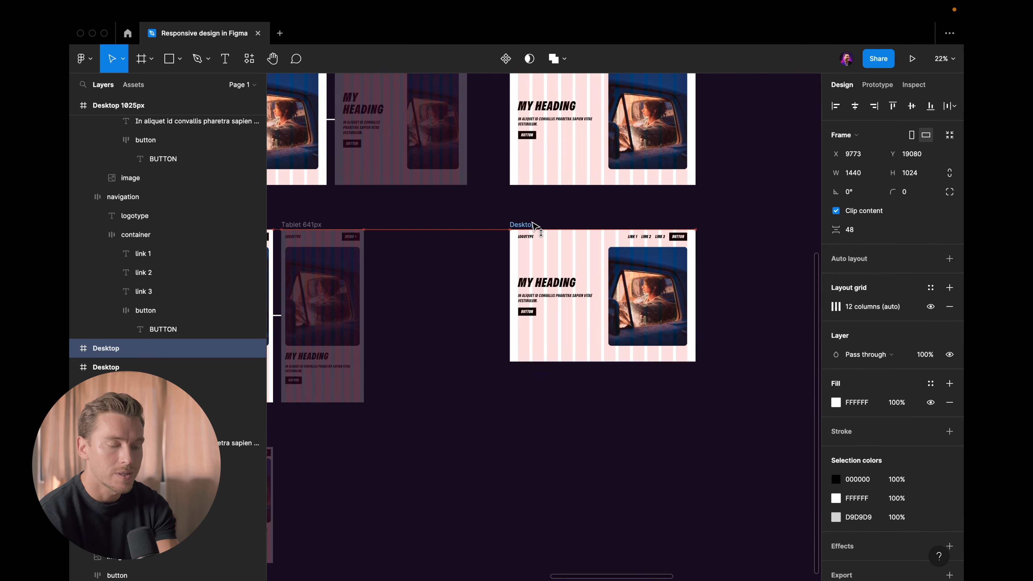
pyautogui.scroll(4, 588, 235)
pyautogui.scroll(-2, 588, 234)
pyautogui.hscroll(2, 588, 234)
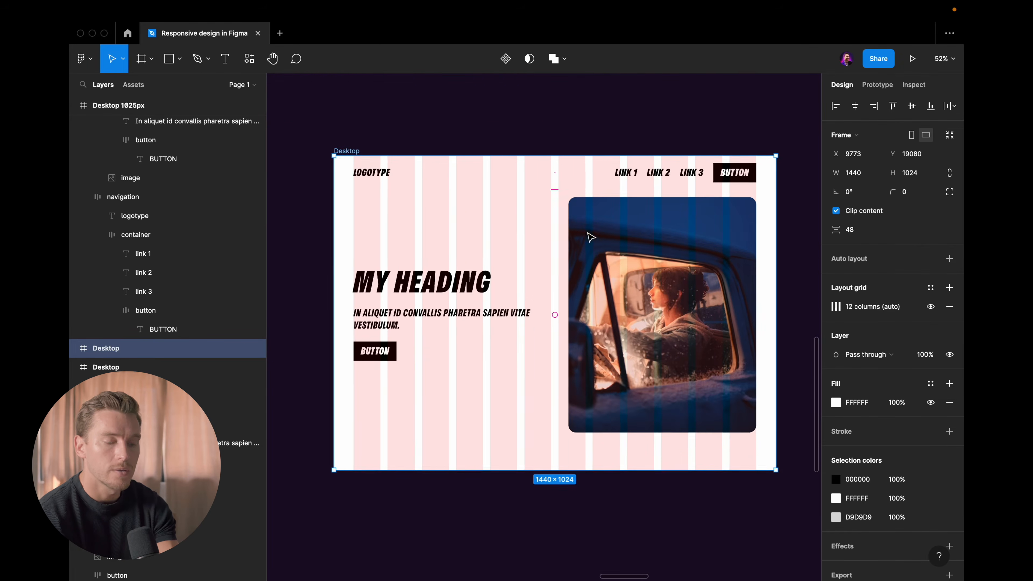
# Rename the duplicated Desktop frame as Tablet.
pyautogui.doubleClick(351, 149)
pyautogui.write('Tab')
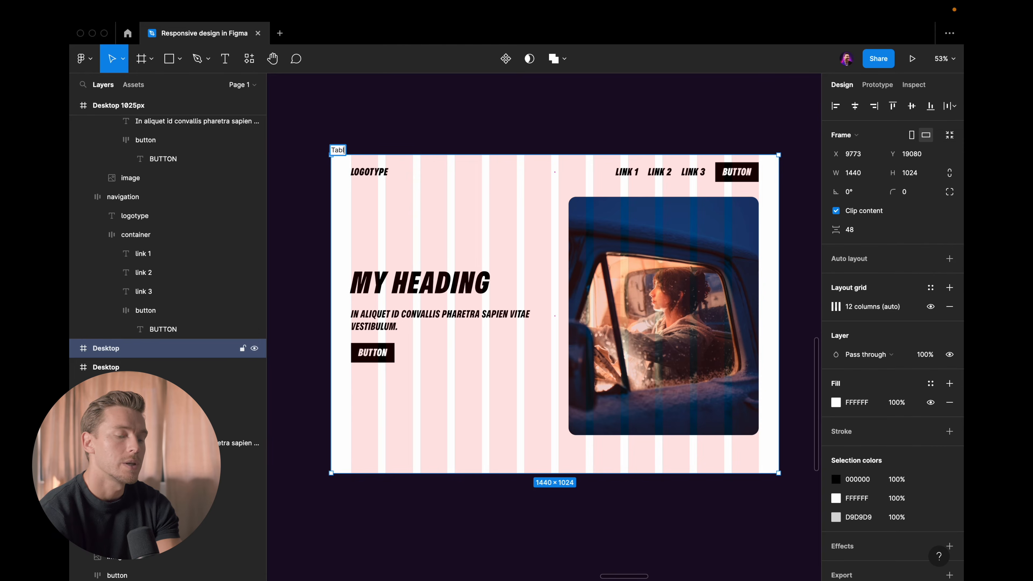
pyautogui.write('let')
pyautogui.press('Return')
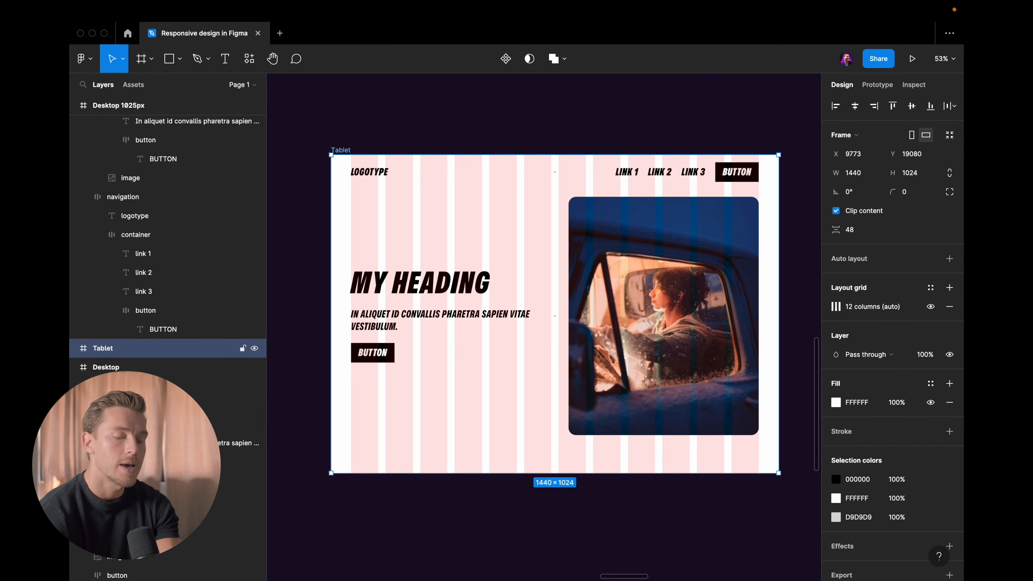
# Set the Tablet frame's column grid to a count of 8 and a margin of 32.
pyautogui.click(837, 308)
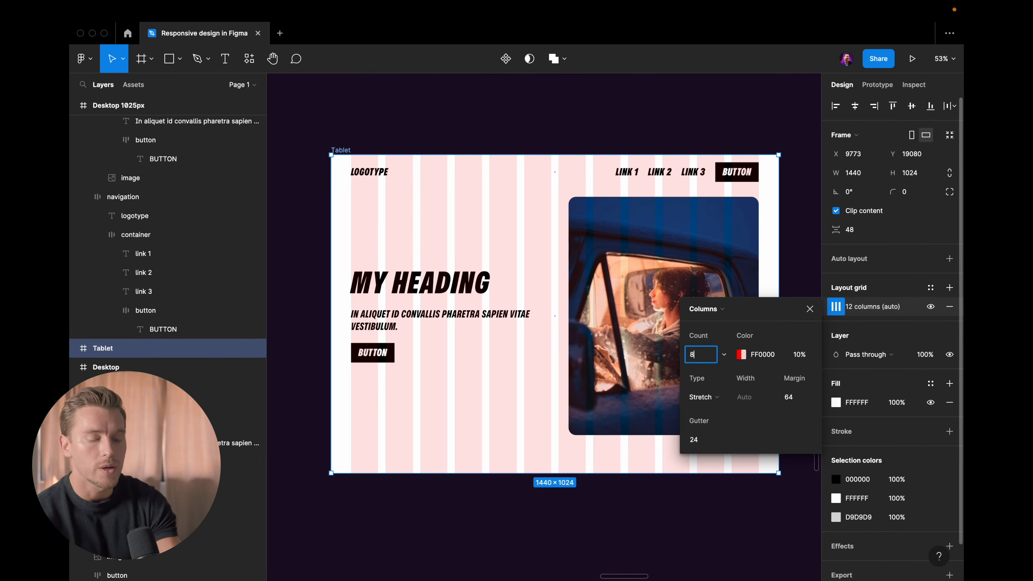
pyautogui.press('Return')
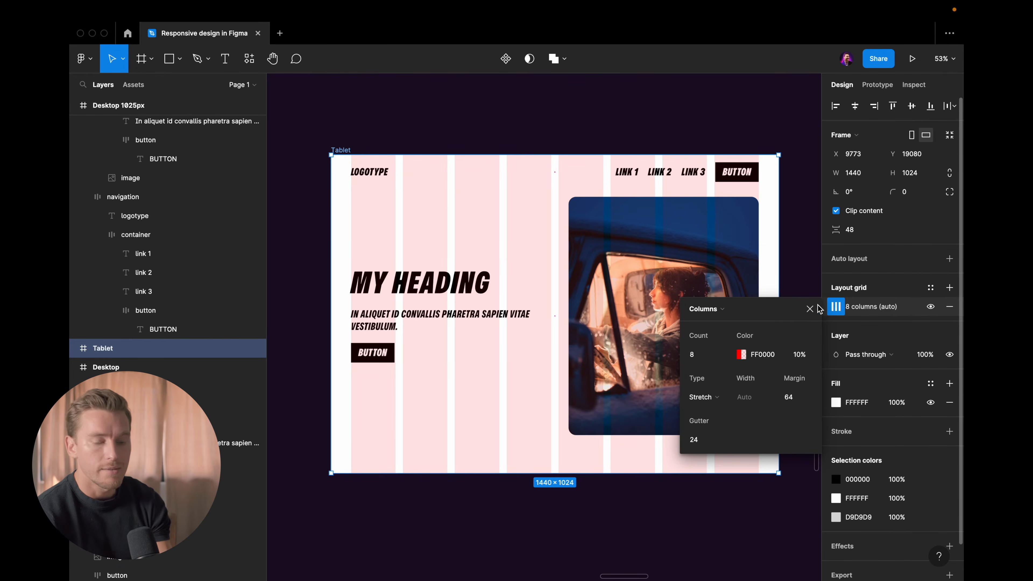
pyautogui.click(799, 399)
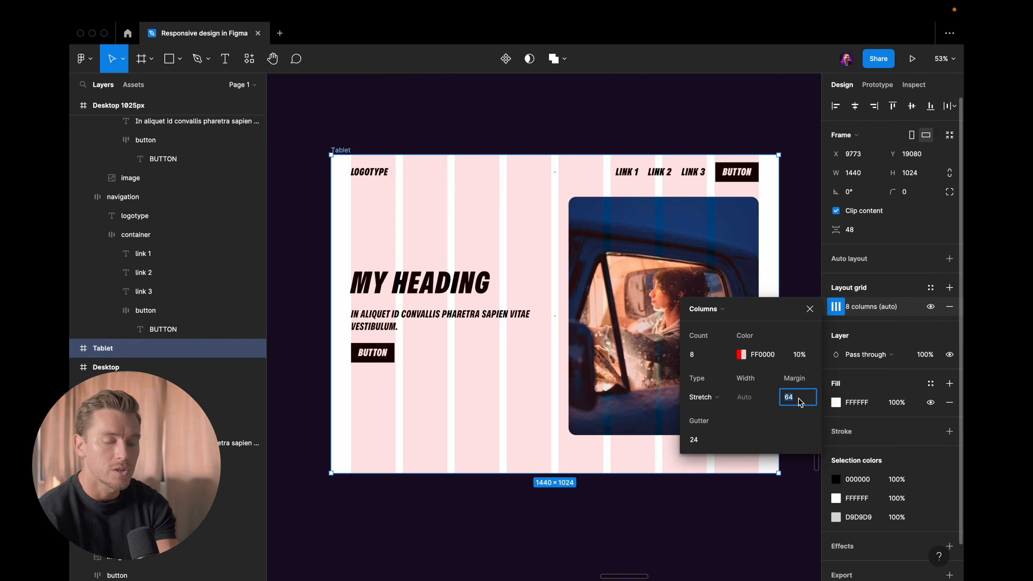
pyautogui.write('32')
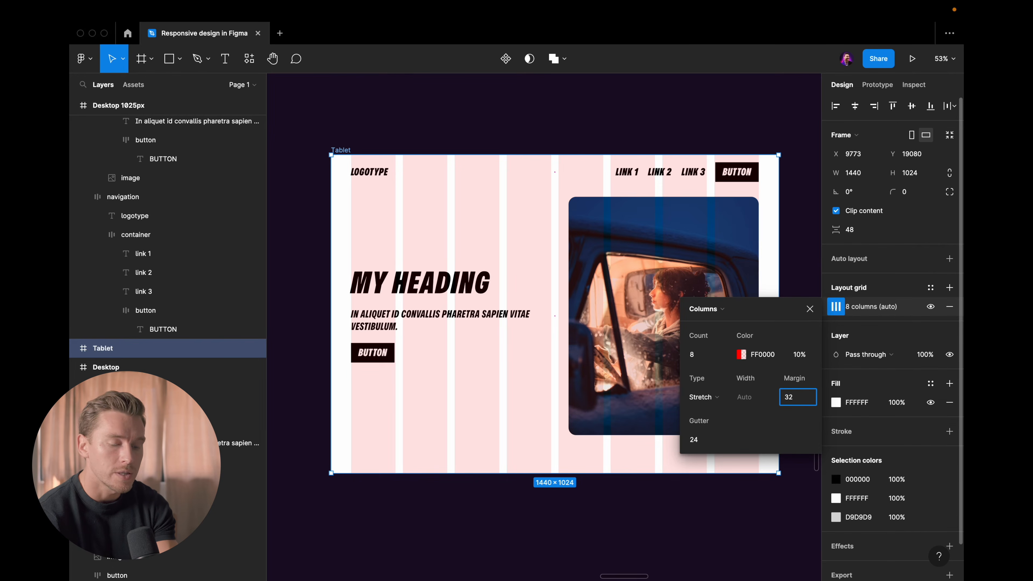
pyautogui.press('Return')
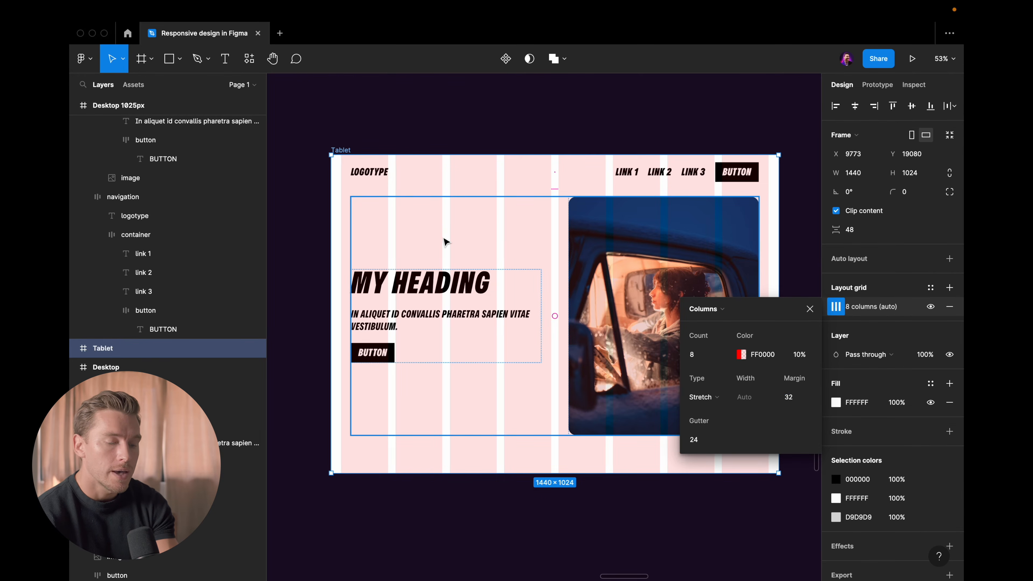
# Move the Tablet frame's hero content to X 32 and stretch its right edge to the outer edge of the last column.
pyautogui.click(446, 242)
pyautogui.click(371, 183)
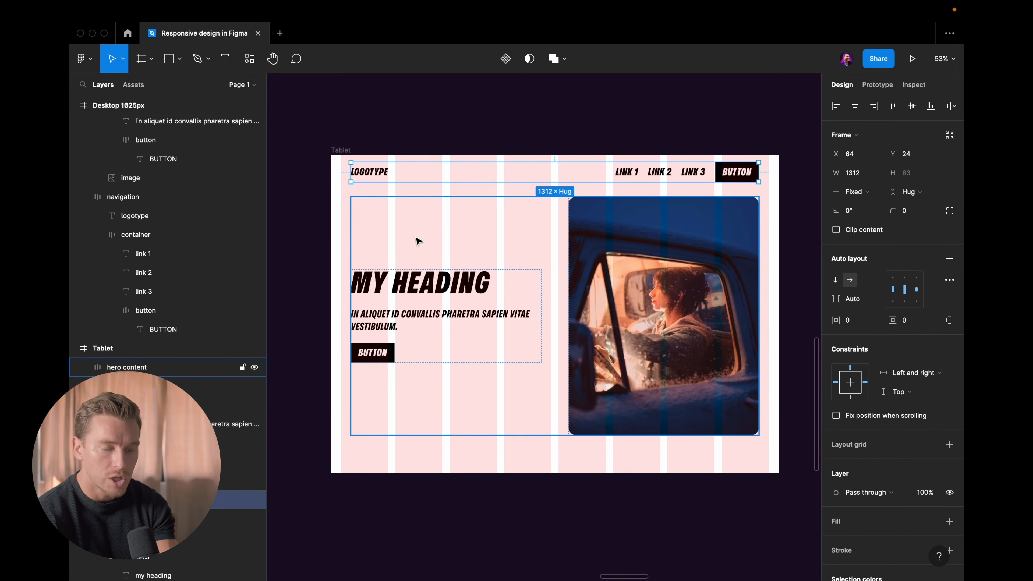
pyautogui.click(446, 238)
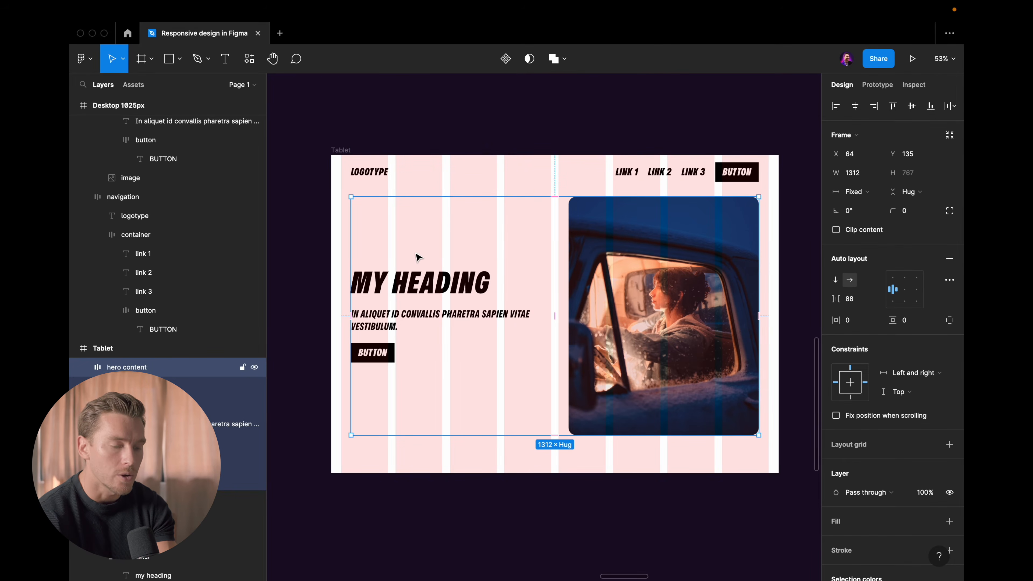
pyautogui.moveTo(416, 255); pyautogui.dragTo(411, 255)
pyautogui.press('super+z')
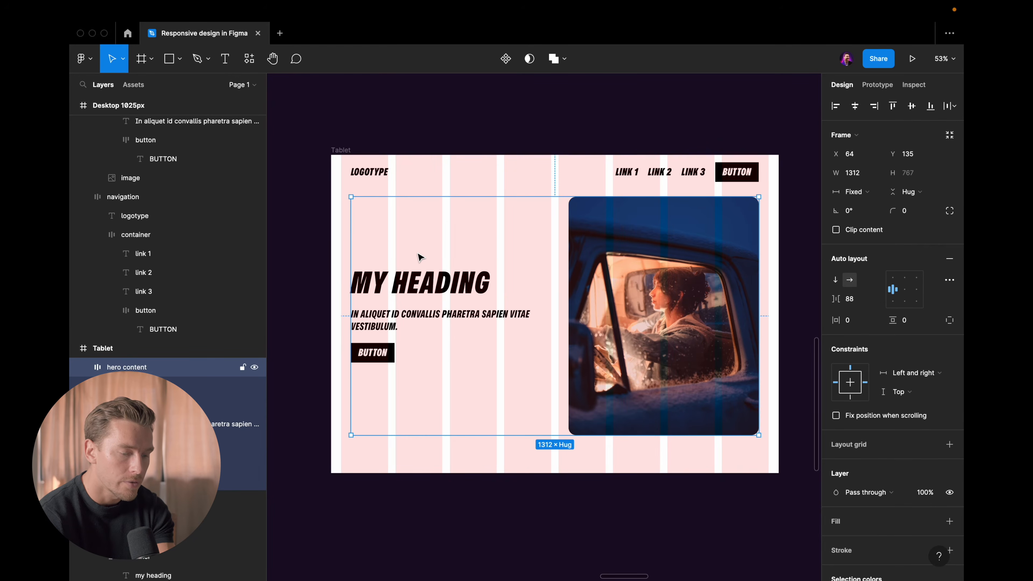
pyautogui.scroll(2, 355, 231)
pyautogui.hotkey('shift', 'Left')
pyautogui.hotkey('shift', 'Left')
pyautogui.hotkey('shift', 'Left')
pyautogui.hotkey('shift', 'Left')
pyautogui.scroll(-2, 355, 231)
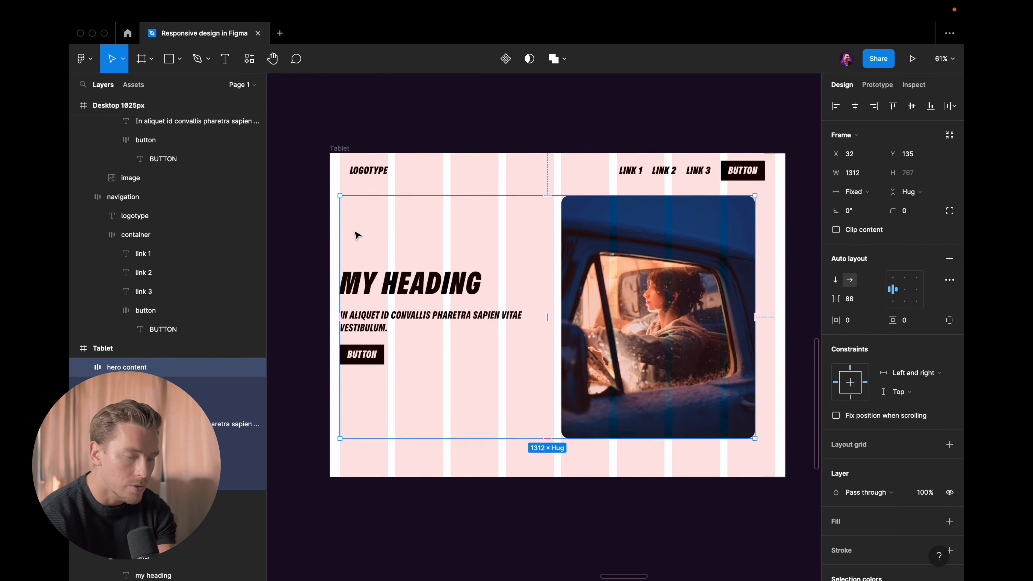
pyautogui.moveTo(737, 254); pyautogui.dragTo(756, 255)
# Move the Tablet frame's navigation to X 32 and stretch its right edge to the outer edge of the last column.
pyautogui.click(438, 170)
pyautogui.moveTo(438, 174); pyautogui.dragTo(428, 175)
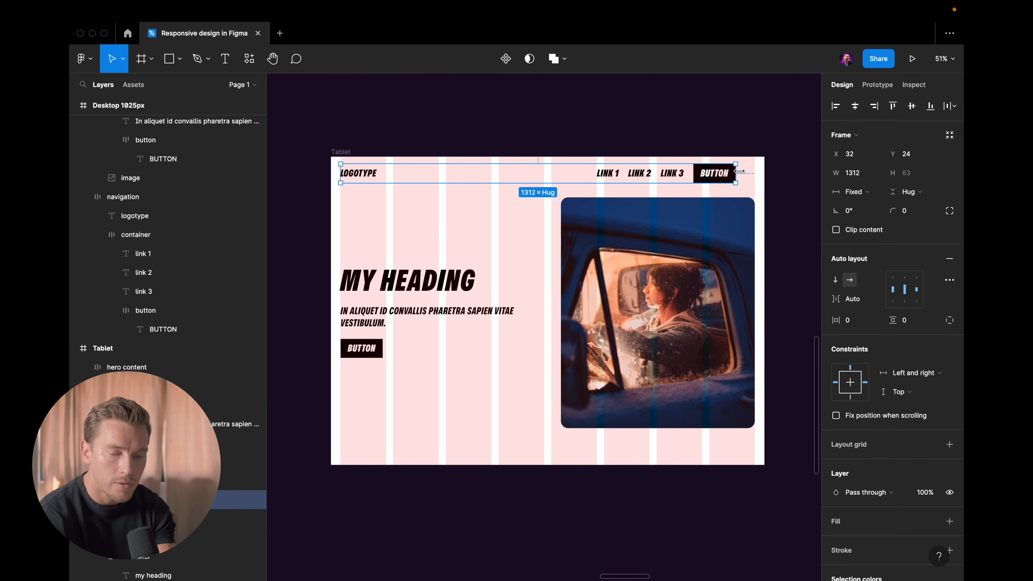
pyautogui.moveTo(740, 171); pyautogui.dragTo(756, 171)
# Set the Tablet frame's width to 1024.
pyautogui.scroll(-3, 755, 171)
pyautogui.click(501, 157)
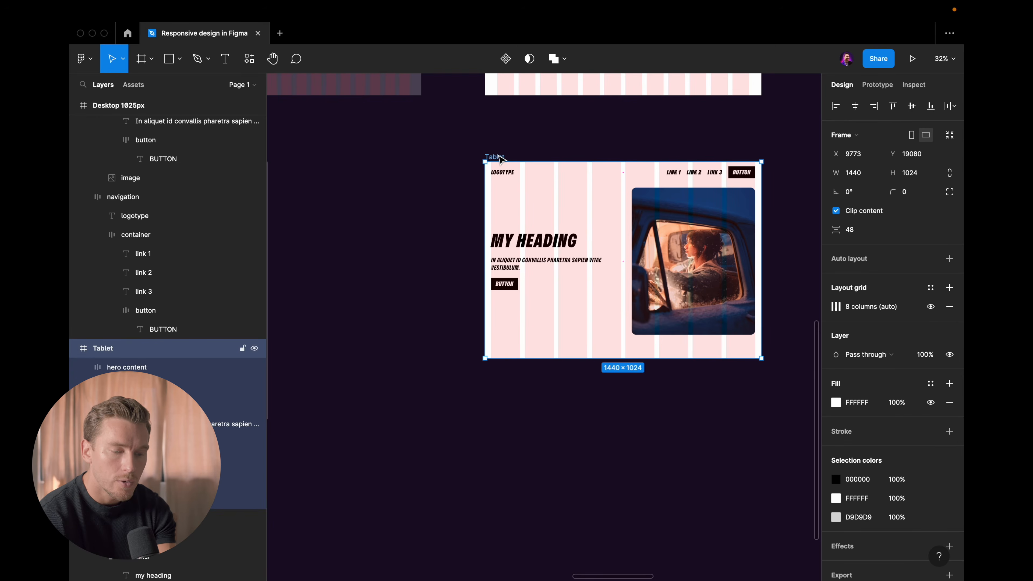
pyautogui.moveTo(761, 197)
pyautogui.mouseDown()
pyautogui.moveTo(676, 198)
pyautogui.moveTo(762, 206)
pyautogui.mouseUp()
pyautogui.hotkey('shift', '2')
pyautogui.click(858, 172)
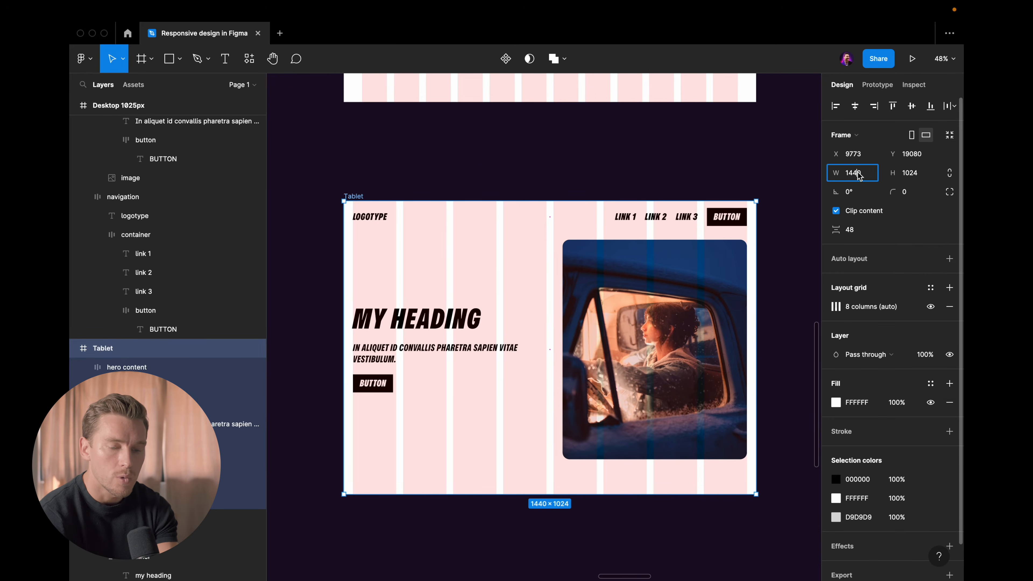
pyautogui.write('1024')
pyautogui.press('Return')
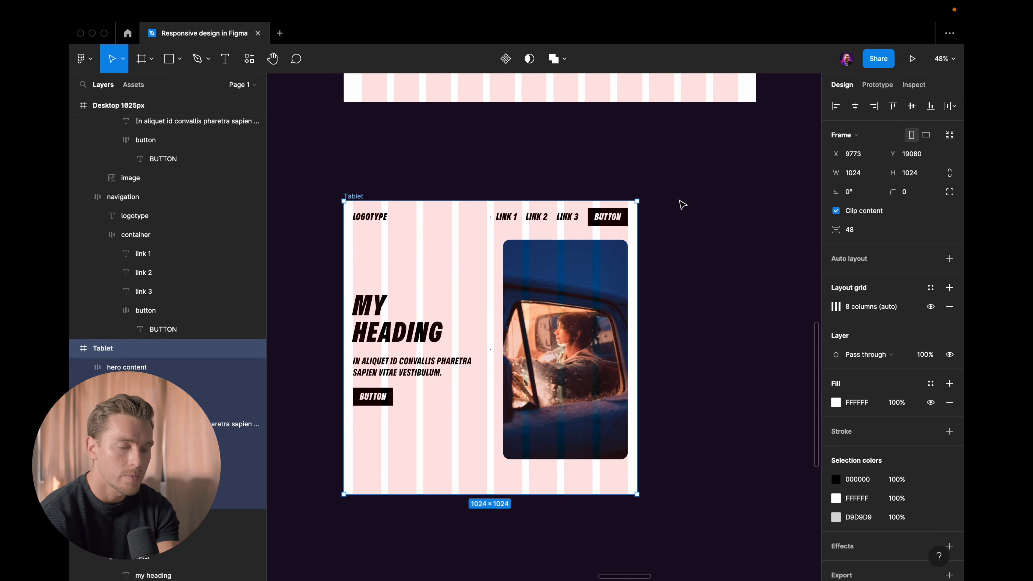
# Extend the Tablet frame's bottom edge downward to a height of about 1478.
pyautogui.click(517, 194)
pyautogui.scroll(-1, 517, 192)
pyautogui.scroll(-2, 517, 193)
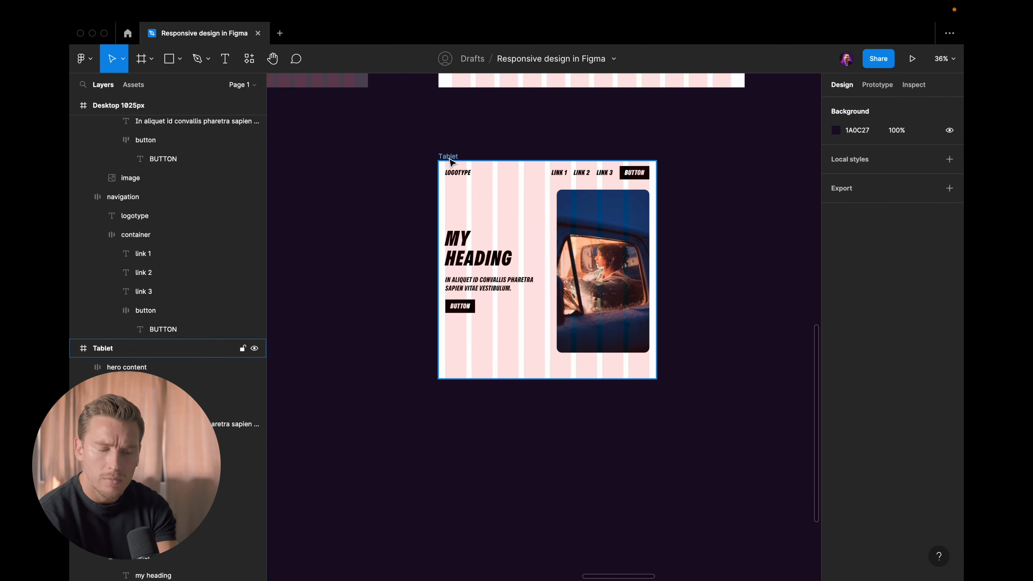
pyautogui.click(450, 157)
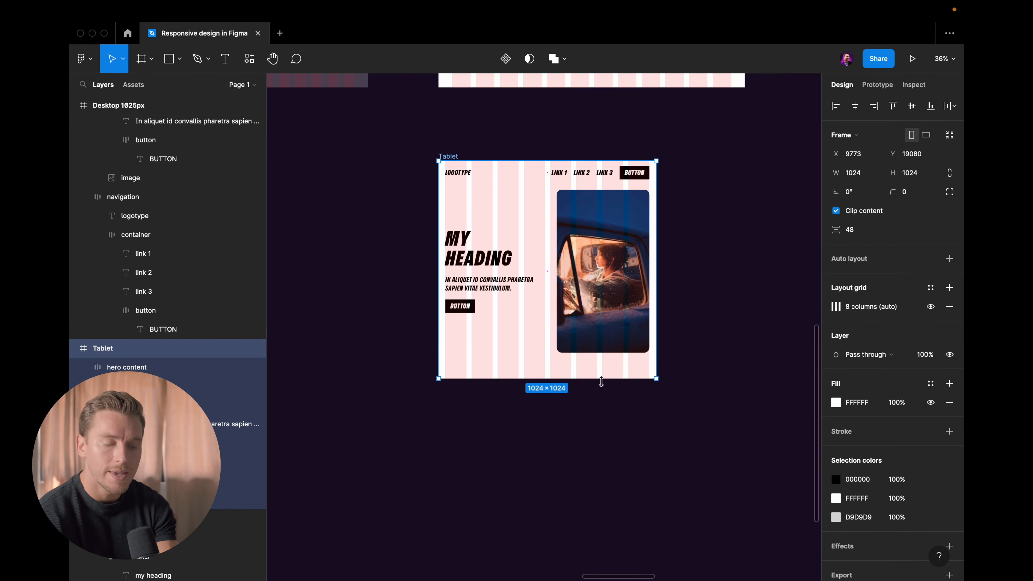
pyautogui.moveTo(601, 382); pyautogui.dragTo(602, 475)
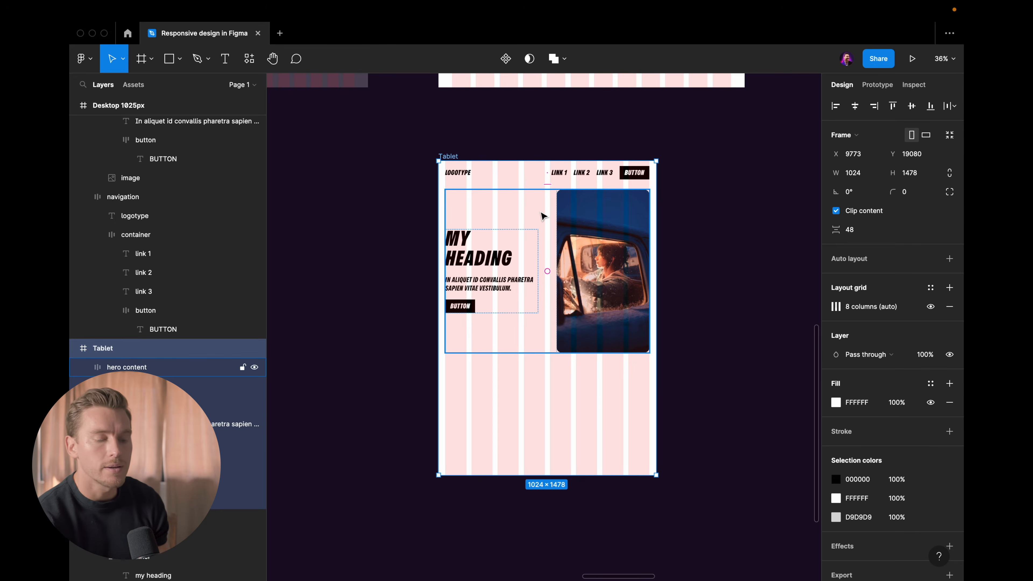
# Change the auto layout direction of the Tablet frame's hero content to vertical.
pyautogui.click(544, 216)
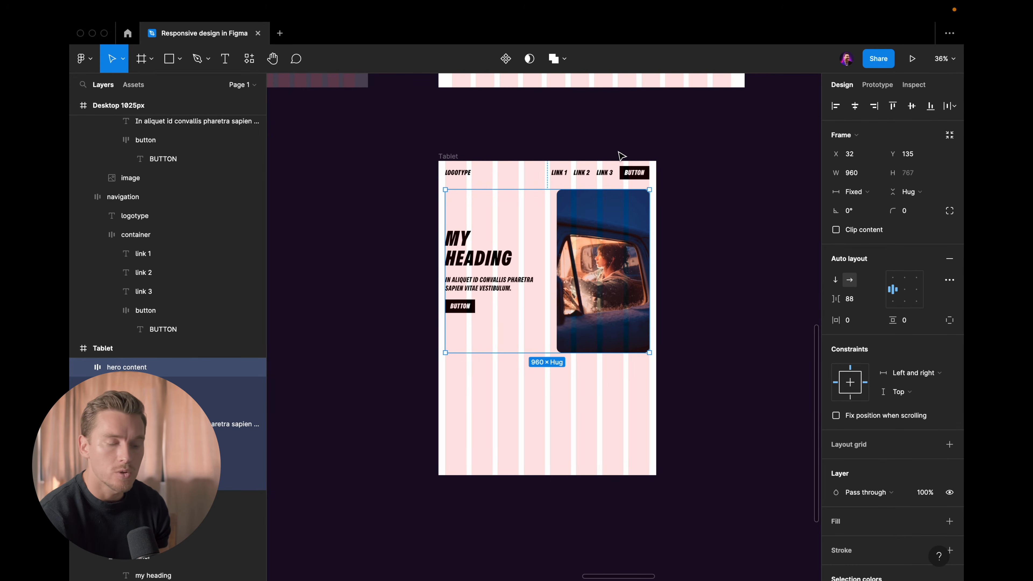
pyautogui.scroll(5, 618, 157)
pyautogui.scroll(-2, 620, 157)
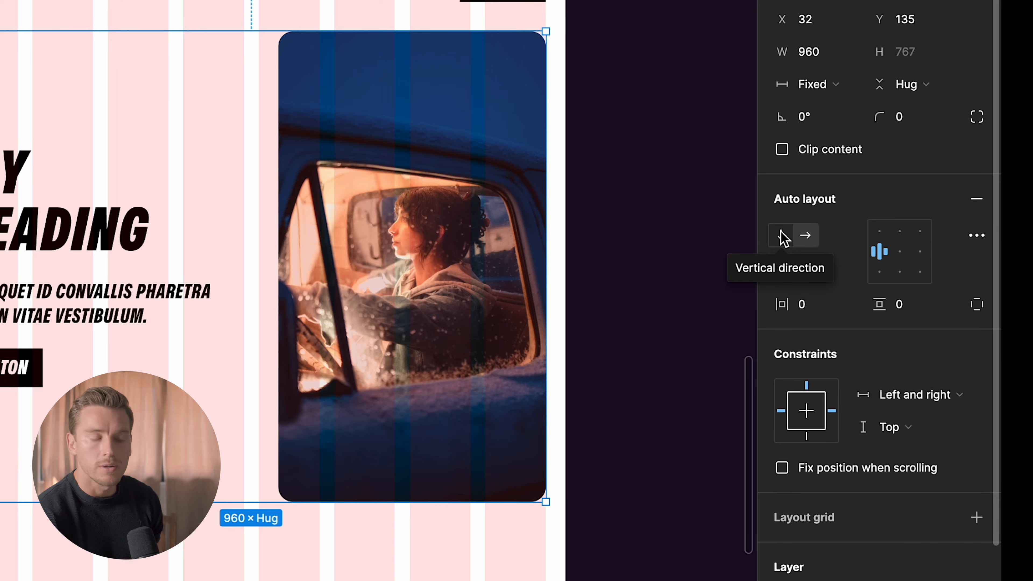
pyautogui.click(783, 238)
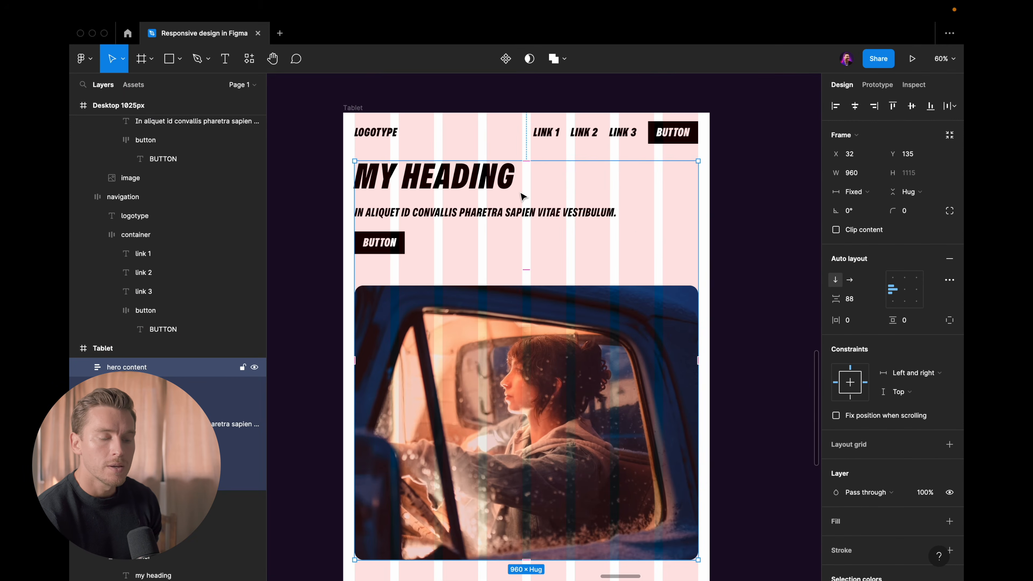
pyautogui.scroll(-2, 521, 194)
pyautogui.scroll(-3, 521, 195)
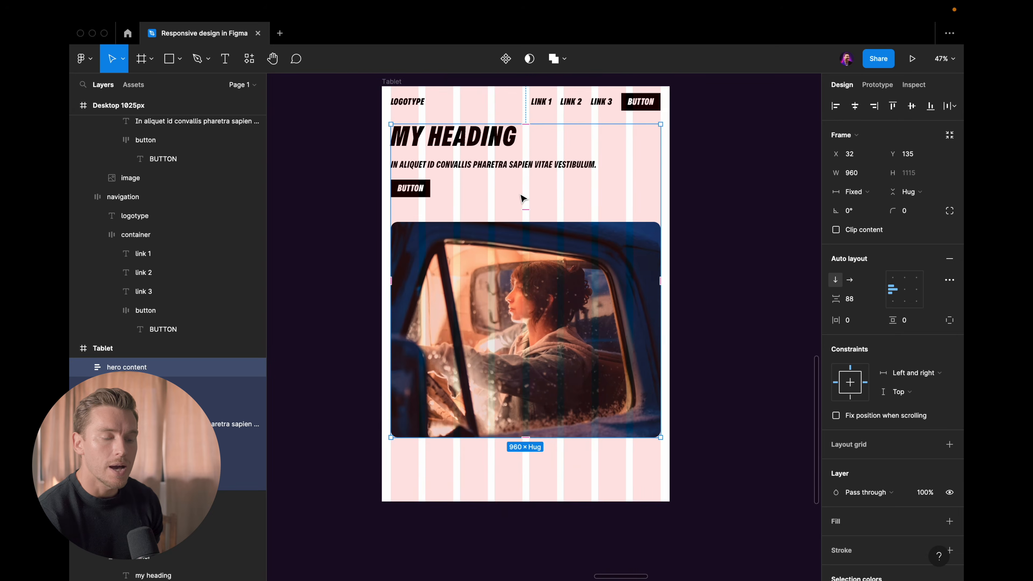
pyautogui.scroll(4, 521, 194)
pyautogui.scroll(1, 521, 195)
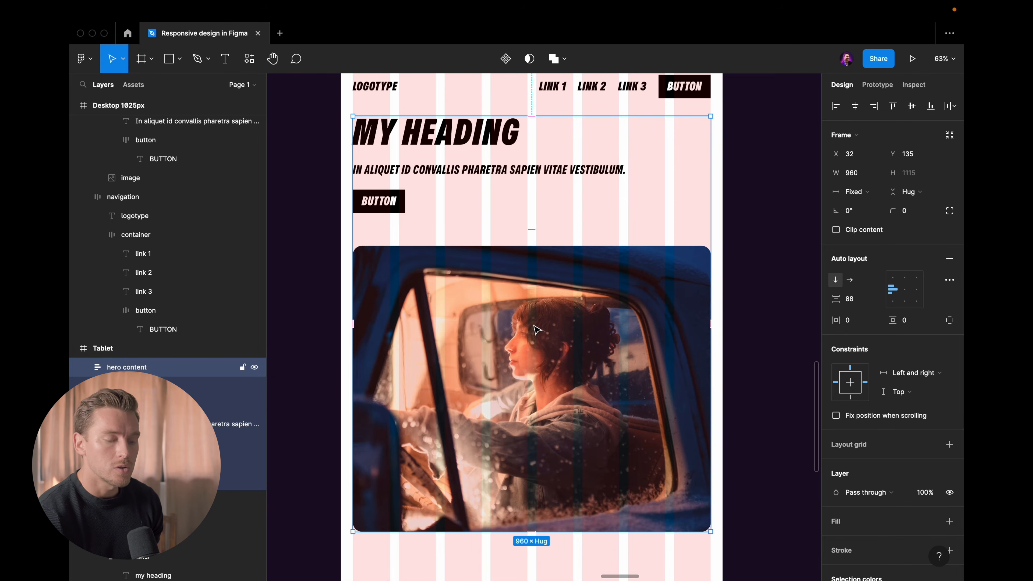
# Reorder the Tablet frame's hero content so the heading, text and button container sits below the image.
pyautogui.click(523, 187)
pyautogui.moveTo(522, 187); pyautogui.dragTo(431, 528)
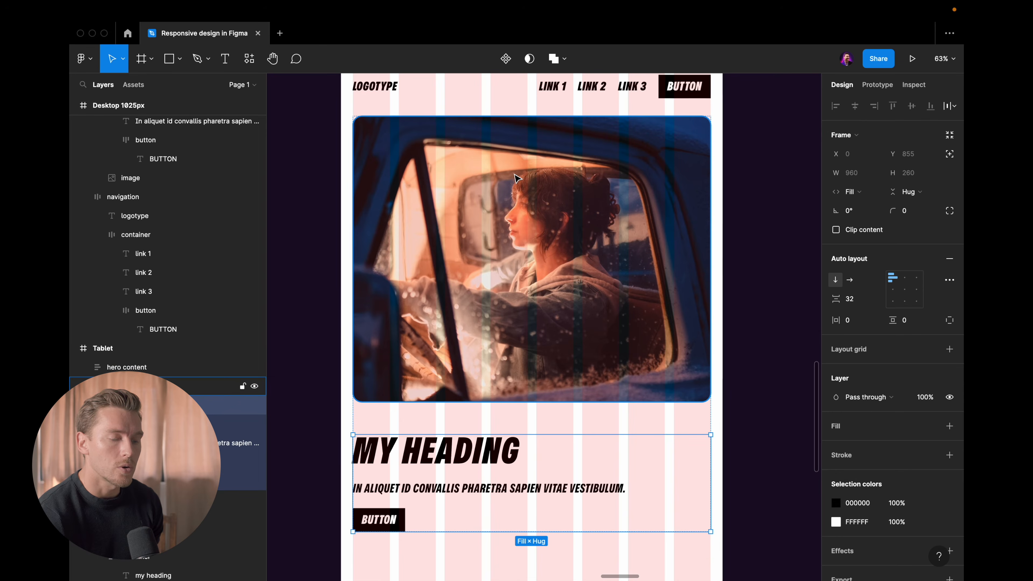
pyautogui.scroll(-1, 431, 411)
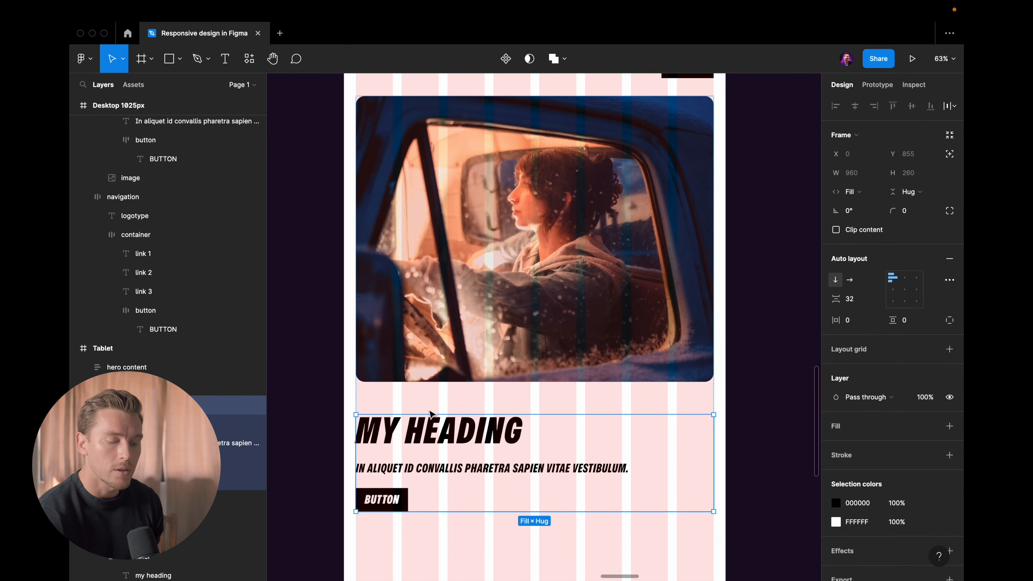
pyautogui.scroll(-3, 438, 407)
pyautogui.click(697, 337)
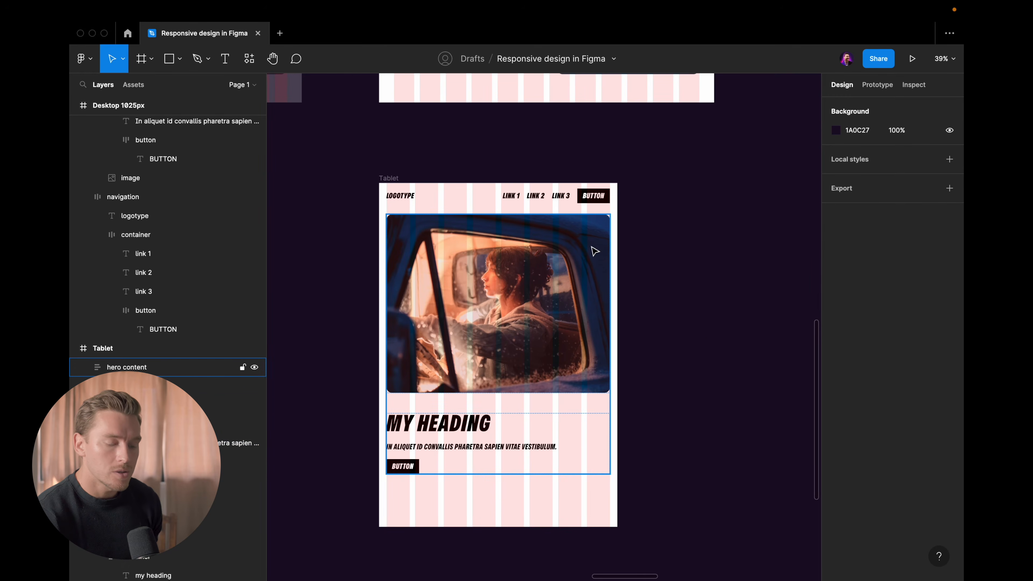
pyautogui.scroll(1, 595, 251)
pyautogui.scroll(-1, 592, 248)
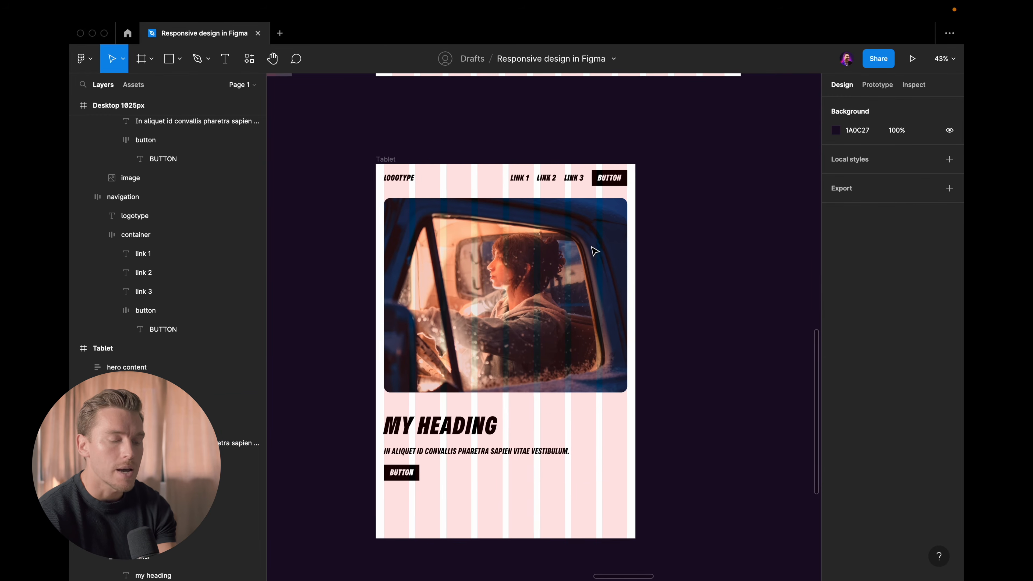
pyautogui.scroll(-1, 594, 245)
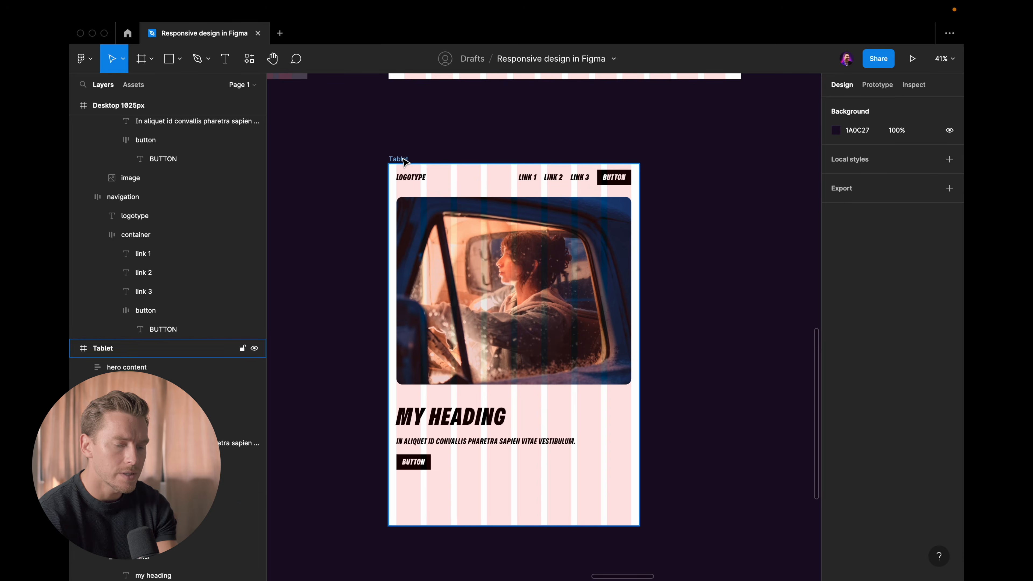
# Duplicate the Tablet frame directly below the original, level with the Mobile frames at Y 20767.
pyautogui.click(597, 250)
pyautogui.scroll(-3, 598, 183)
pyautogui.scroll(-2, 596, 177)
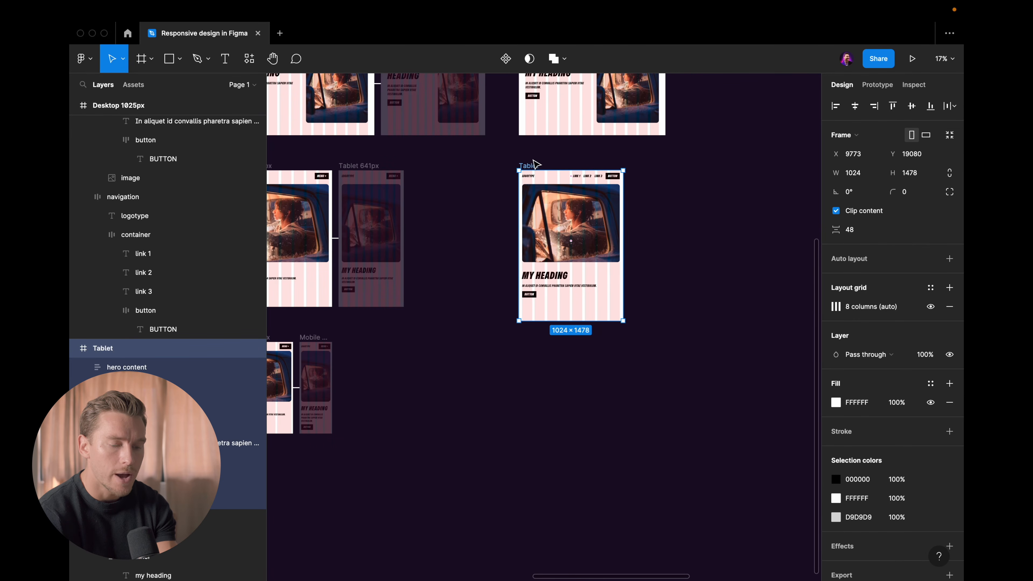
pyautogui.keyDown('alt'); pyautogui.moveTo(535, 163); pyautogui.dragTo(542, 335); pyautogui.keyUp('alt')
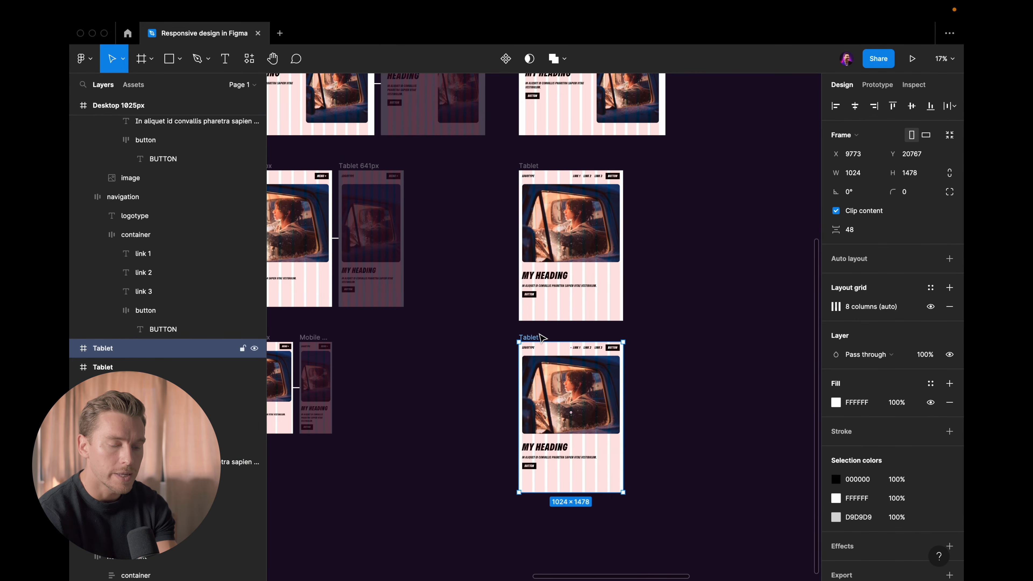
# Set the duplicated Tablet frame's column grid to a count of 4, a margin of 16 and a gutter of 16.
pyautogui.scroll(5, 545, 338)
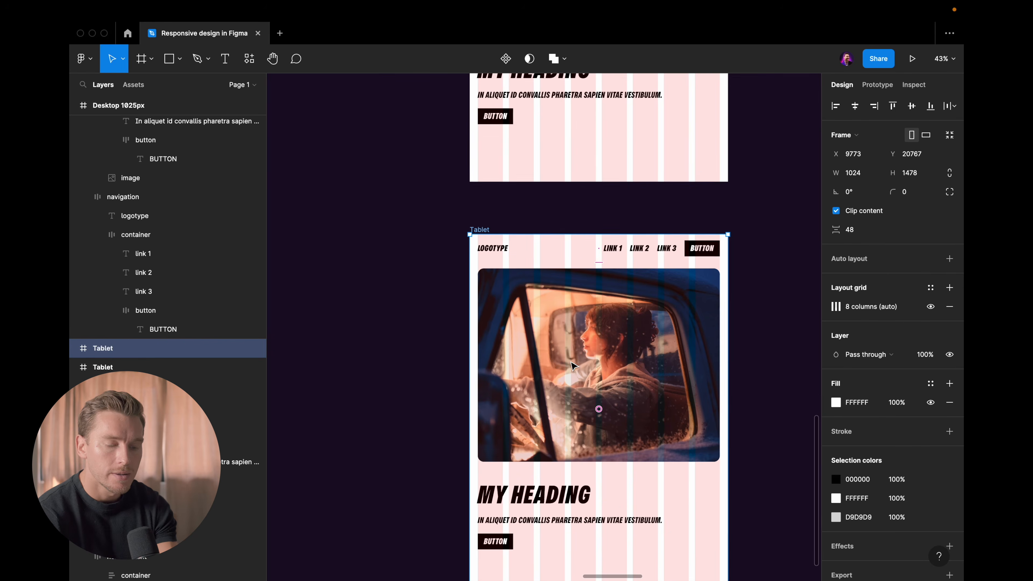
pyautogui.click(836, 308)
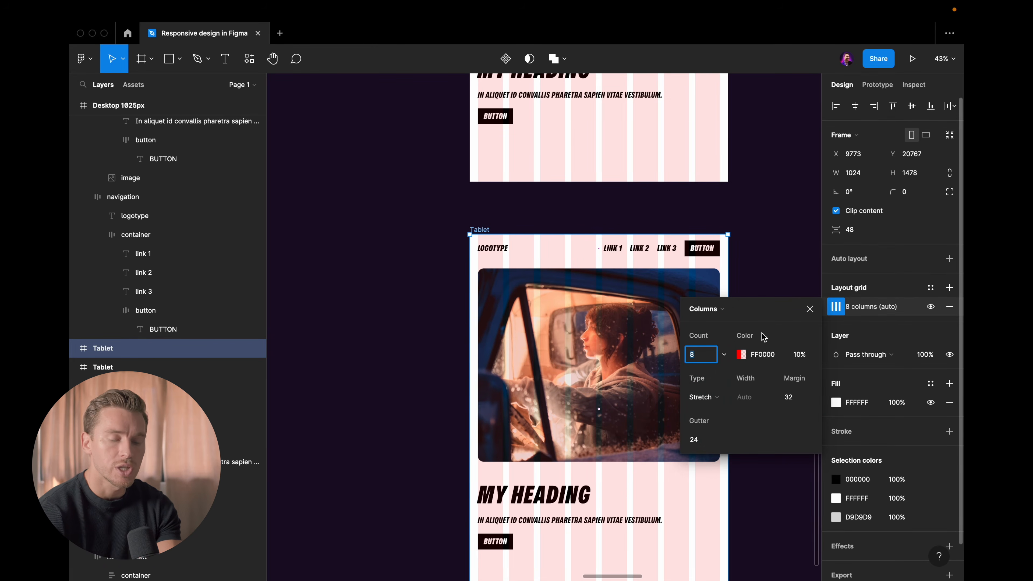
pyautogui.write('4')
pyautogui.press('Return')
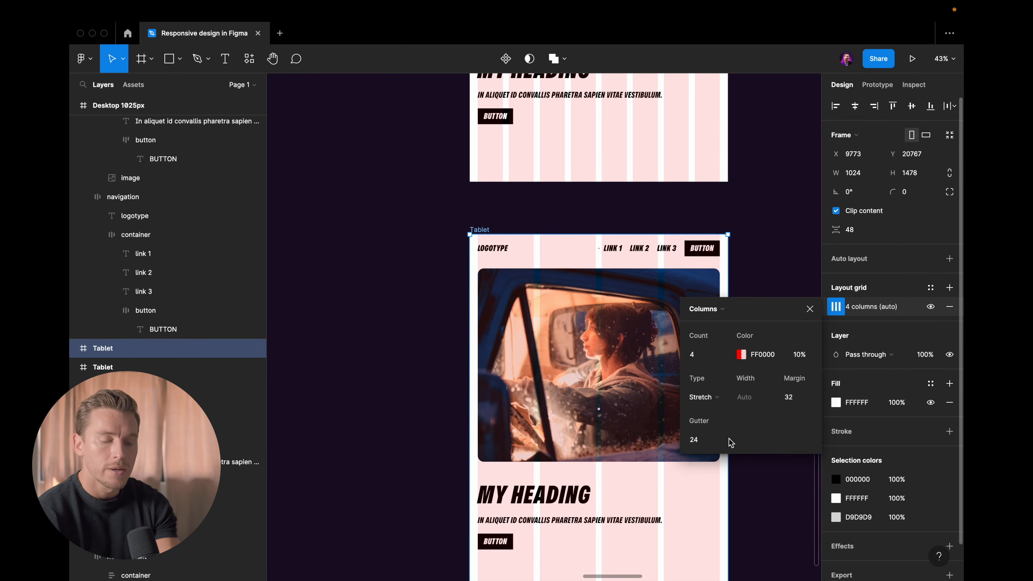
pyautogui.click(797, 399)
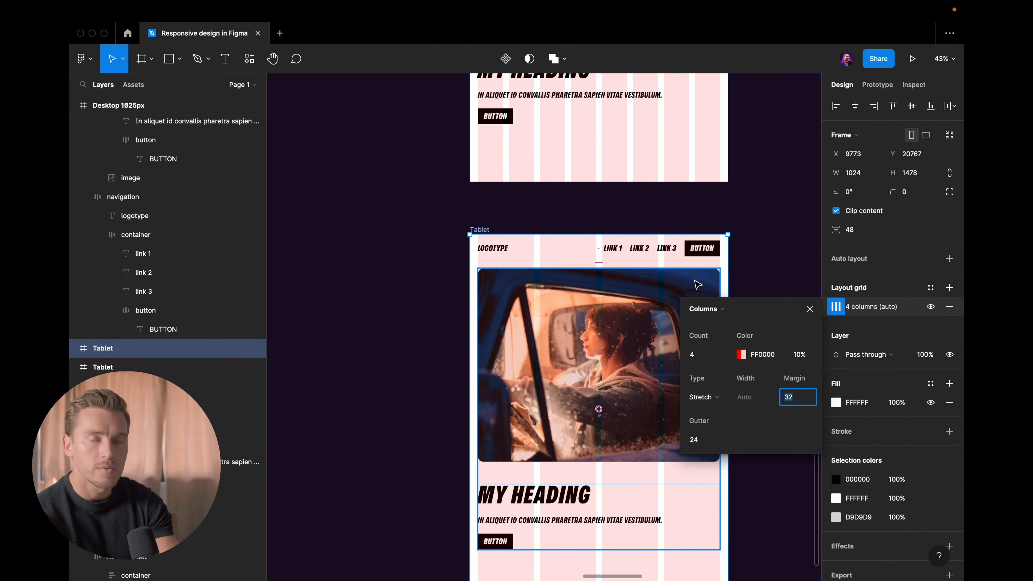
pyautogui.write('16')
pyautogui.press('Return')
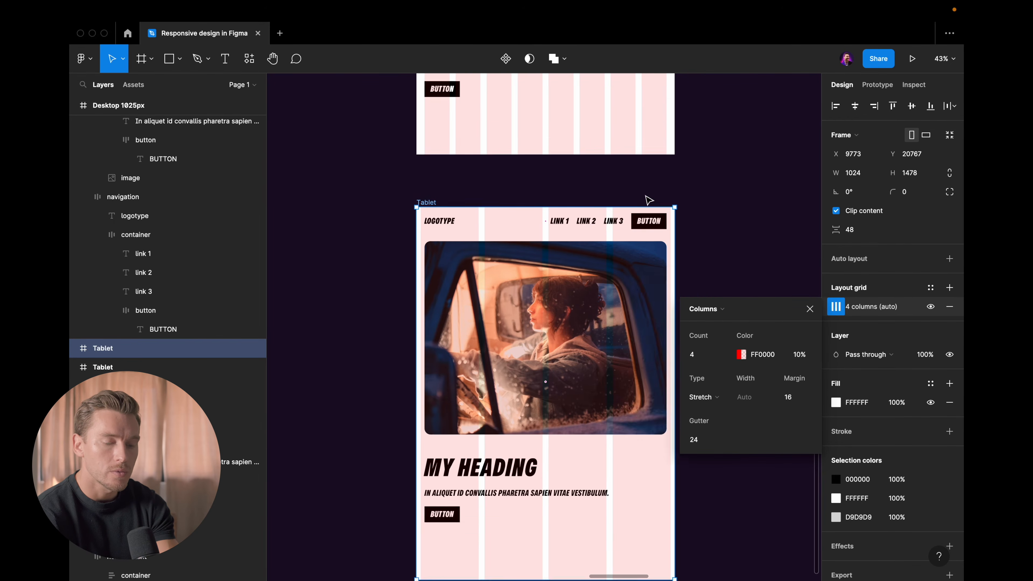
pyautogui.scroll(3, 682, 245)
pyautogui.scroll(-2, 694, 236)
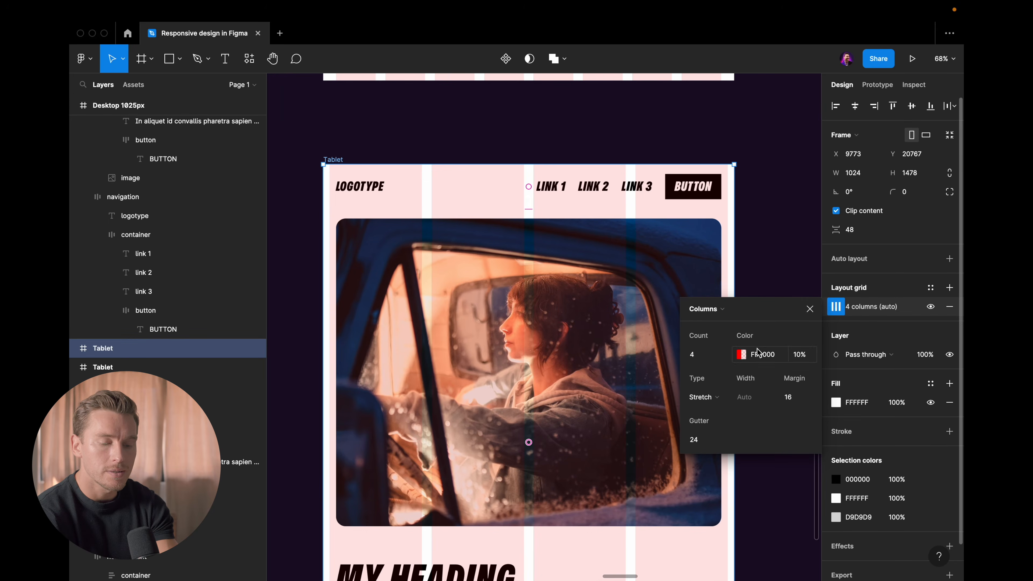
pyautogui.click(707, 434)
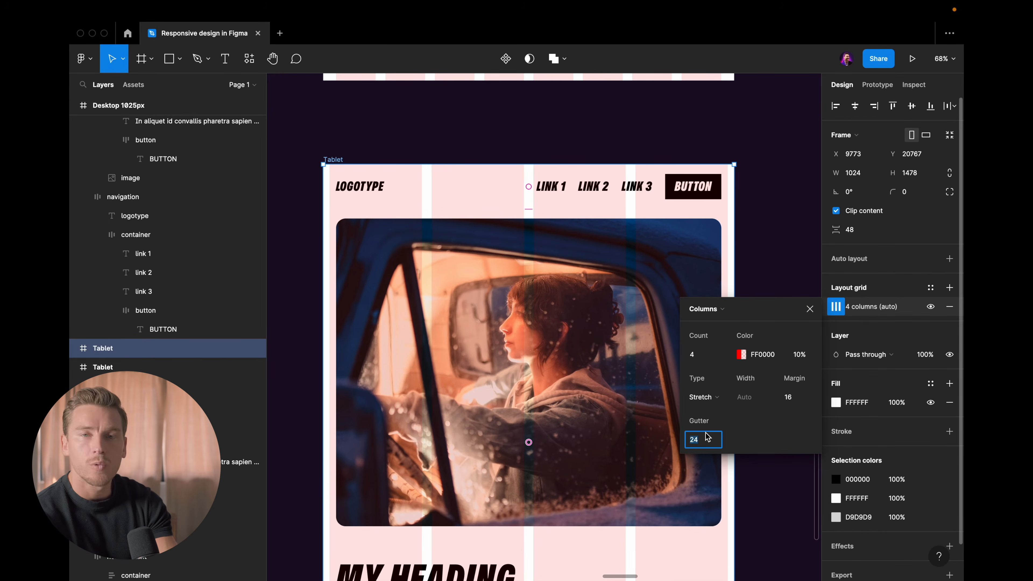
pyautogui.press('Return')
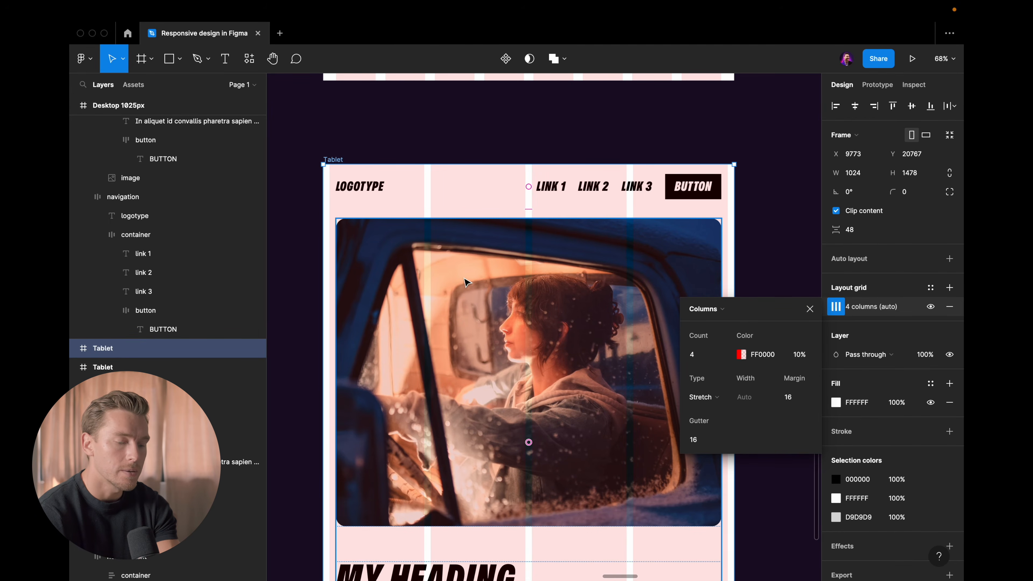
pyautogui.press('Escape')
pyautogui.press('Escape')
# Stretch the duplicated frame's navigation to the outer column edges on both sides, at X 16 with a width of 992.
pyautogui.click(366, 188)
pyautogui.scroll(2, 366, 188)
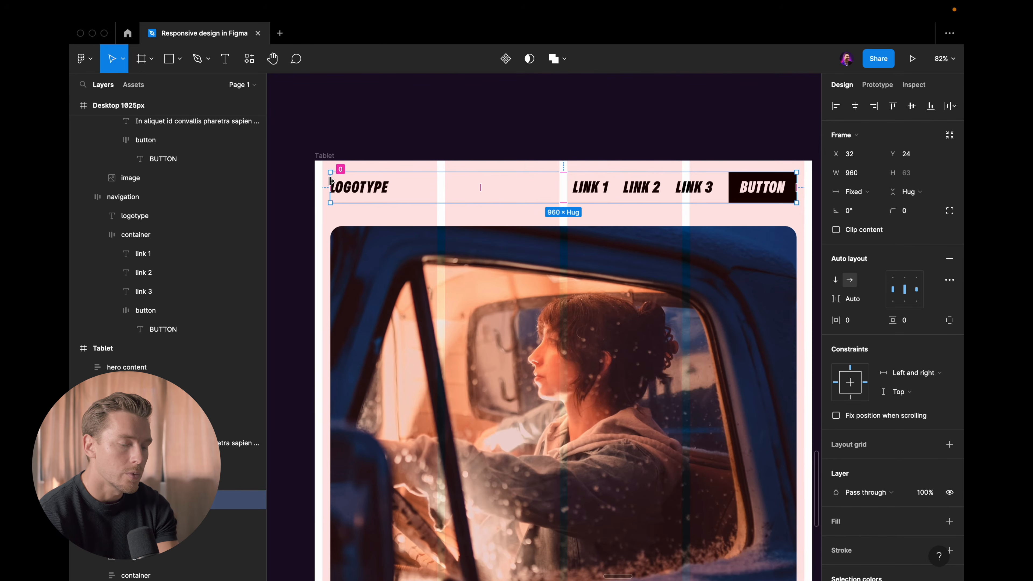
pyautogui.moveTo(331, 180); pyautogui.dragTo(322, 179)
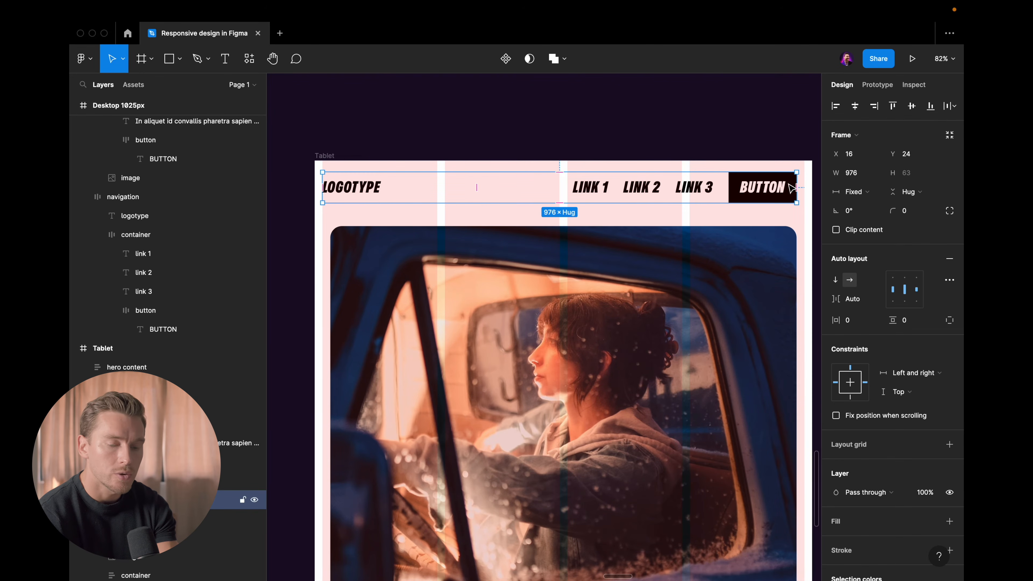
pyautogui.moveTo(796, 179); pyautogui.dragTo(804, 179)
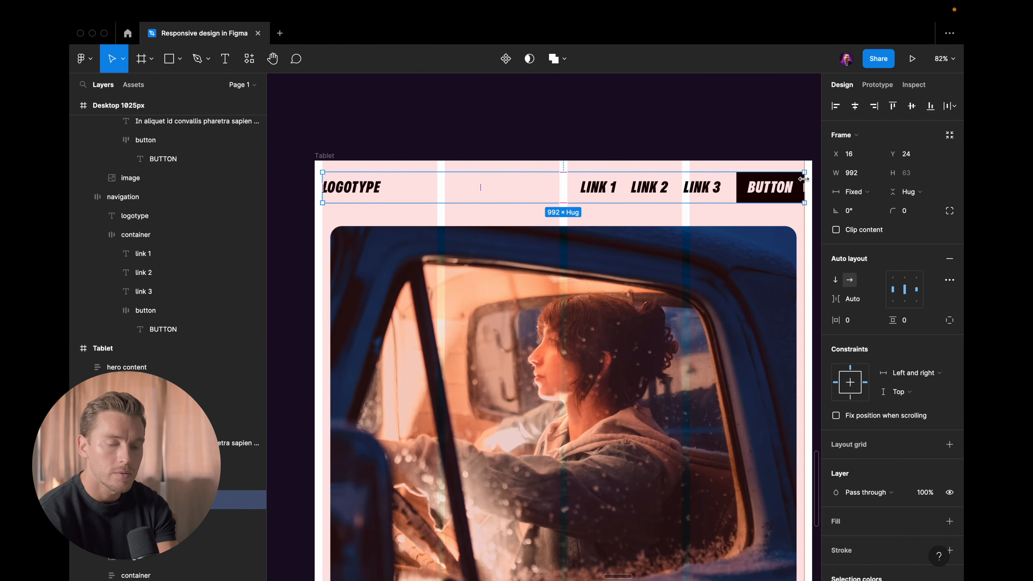
# Move the duplicated frame's hero content to X 16 and widen it to 992, reaching the last column's outer edge.
pyautogui.click(498, 278)
pyautogui.hotkey('shift', '2')
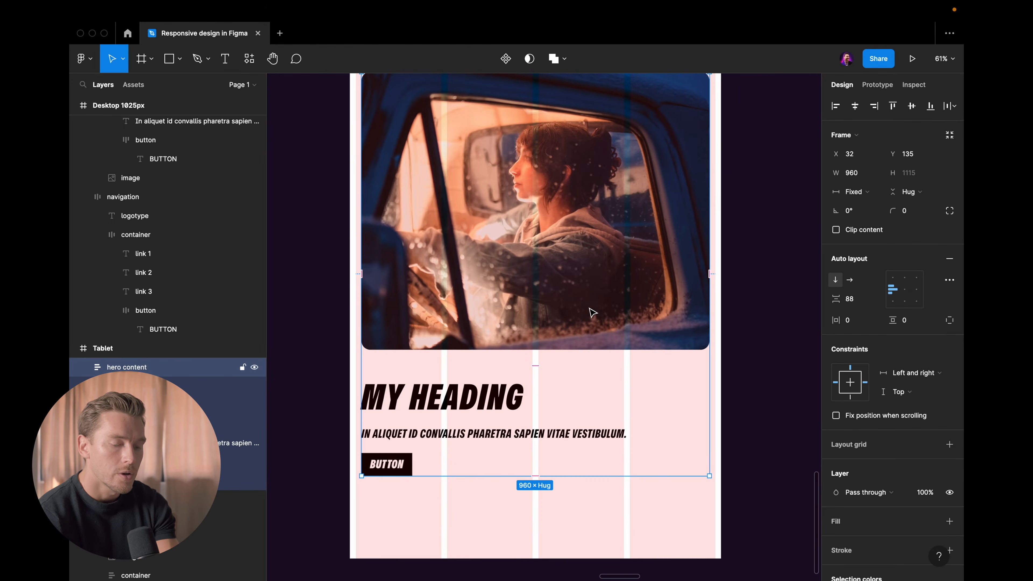
pyautogui.scroll(3, 592, 312)
pyautogui.hotkey('shift', 'Left')
pyautogui.hotkey('shift', 'Left')
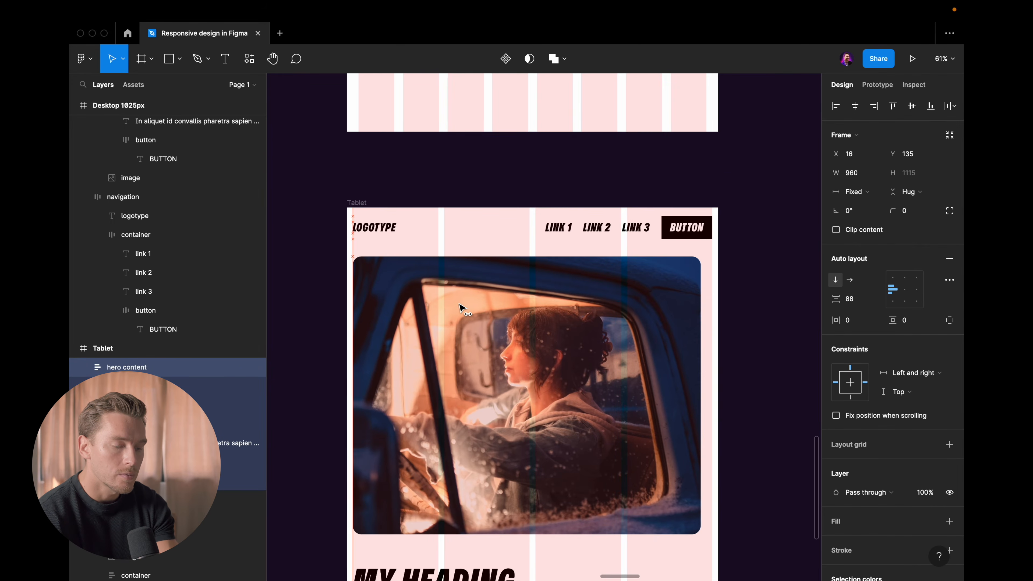
pyautogui.moveTo(698, 291); pyautogui.dragTo(712, 292)
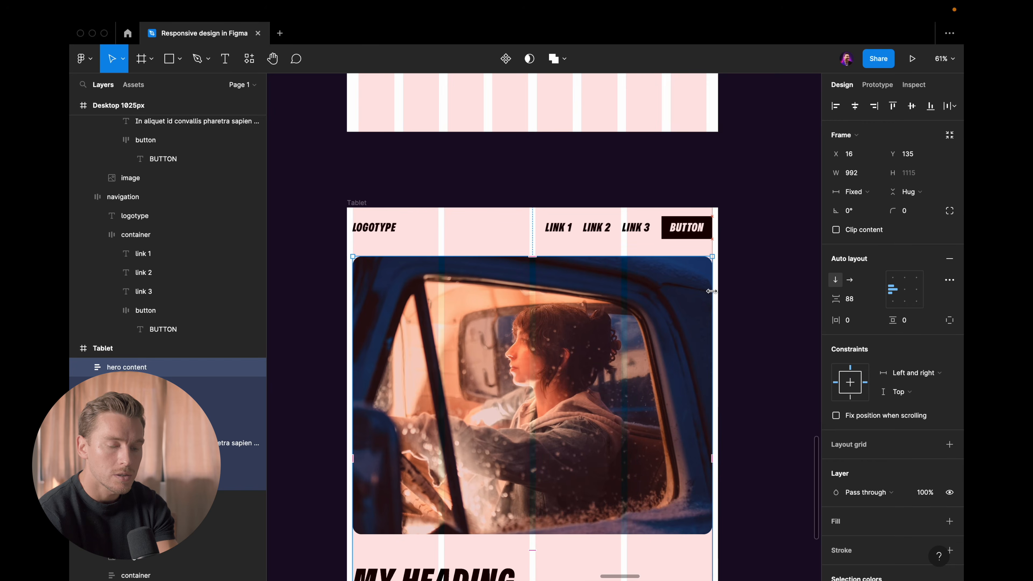
pyautogui.scroll(-3, 712, 291)
pyautogui.click(709, 291)
pyautogui.click(544, 188)
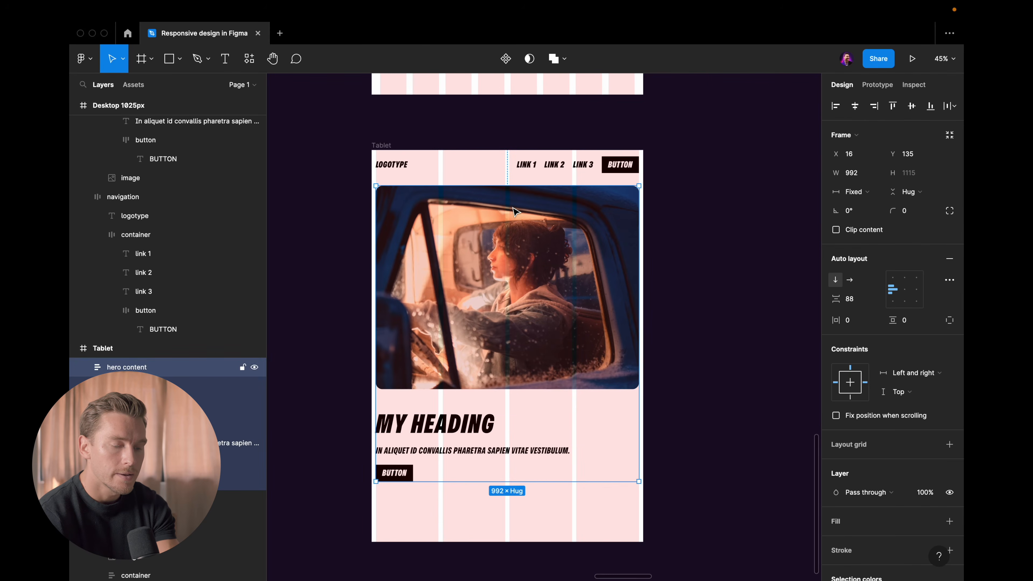
# Set the duplicated Tablet frame's width to 640 and hide the layout grids.
pyautogui.click(382, 145)
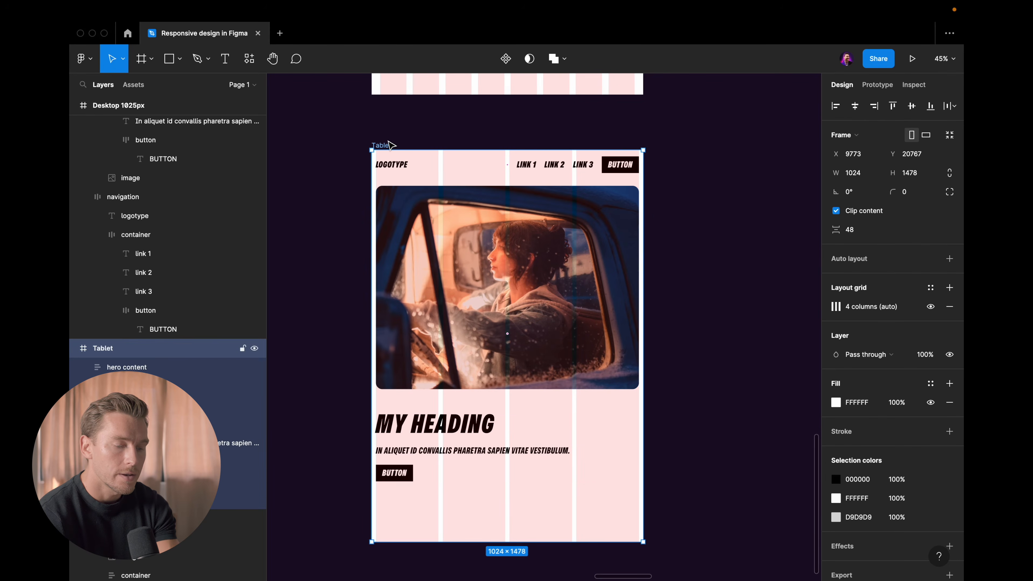
pyautogui.click(855, 181)
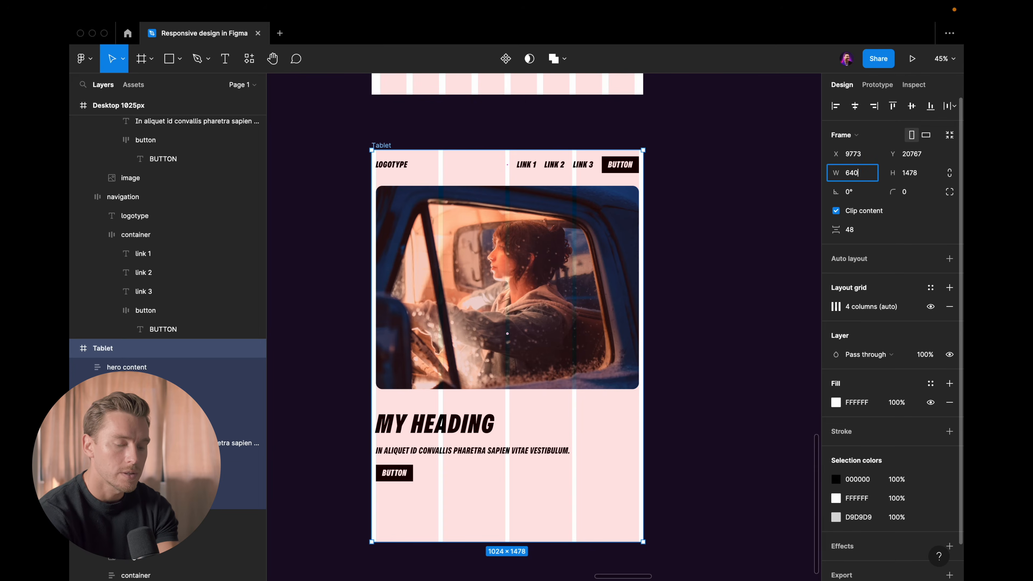
pyautogui.press('Return')
pyautogui.hscroll(-2, 579, 99)
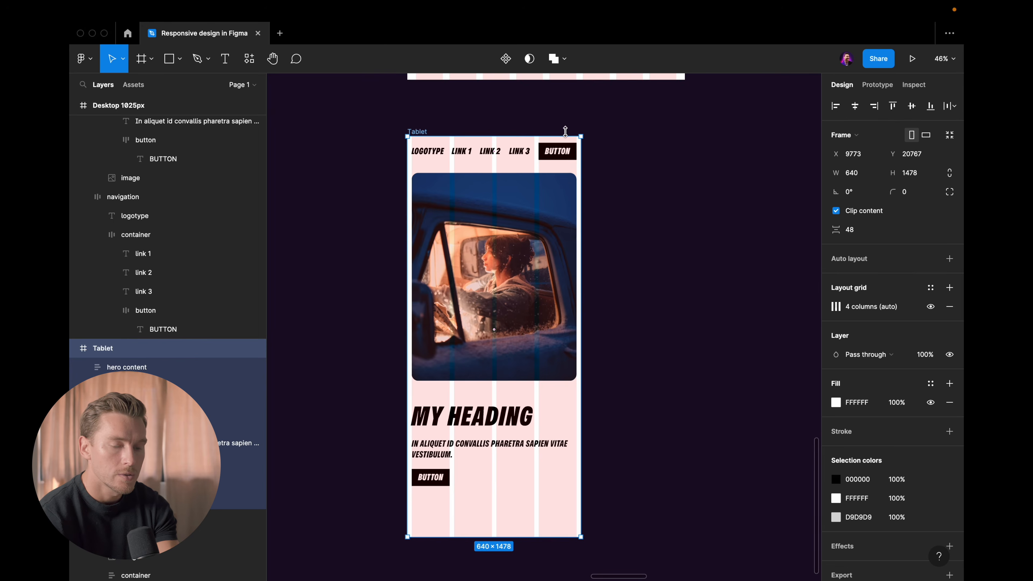
pyautogui.hscroll(-2, 566, 131)
pyautogui.press('Escape')
pyautogui.hotkey('ctrl', 'g')
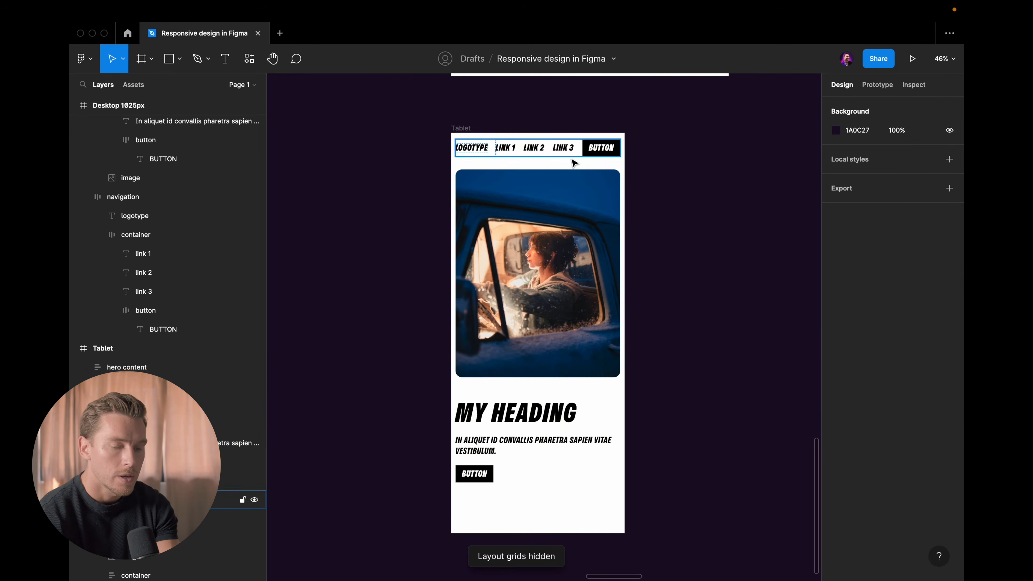
# Hide link 1, link 2 and link 3 in the navigation of the original 1024-wide Tablet frame.
pyautogui.scroll(10, 574, 162)
pyautogui.scroll(5, 574, 162)
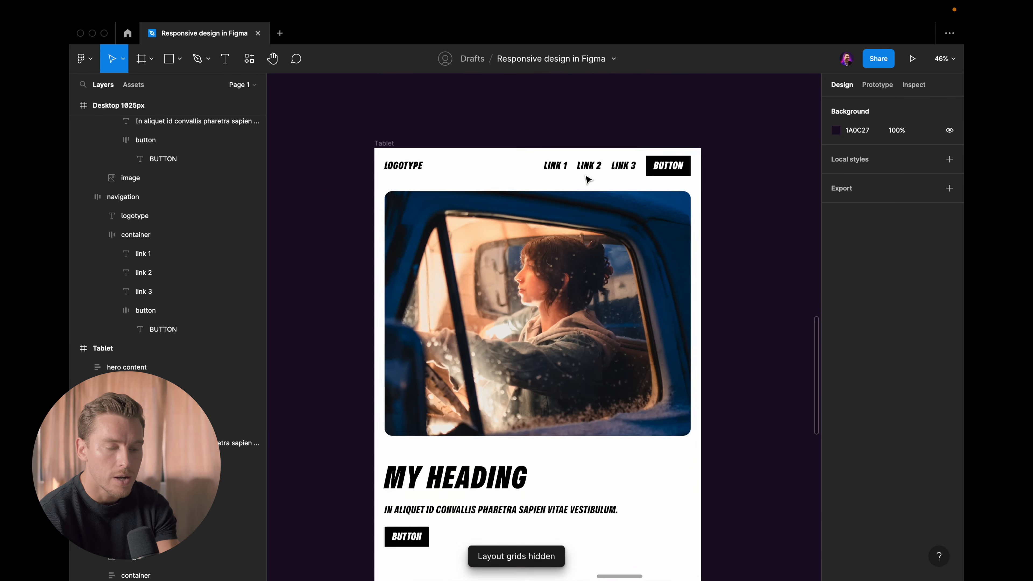
pyautogui.keyDown('super'); pyautogui.click(549, 163); pyautogui.keyUp('super')
pyautogui.keyDown('shift'); pyautogui.click(592, 163); pyautogui.keyUp('shift')
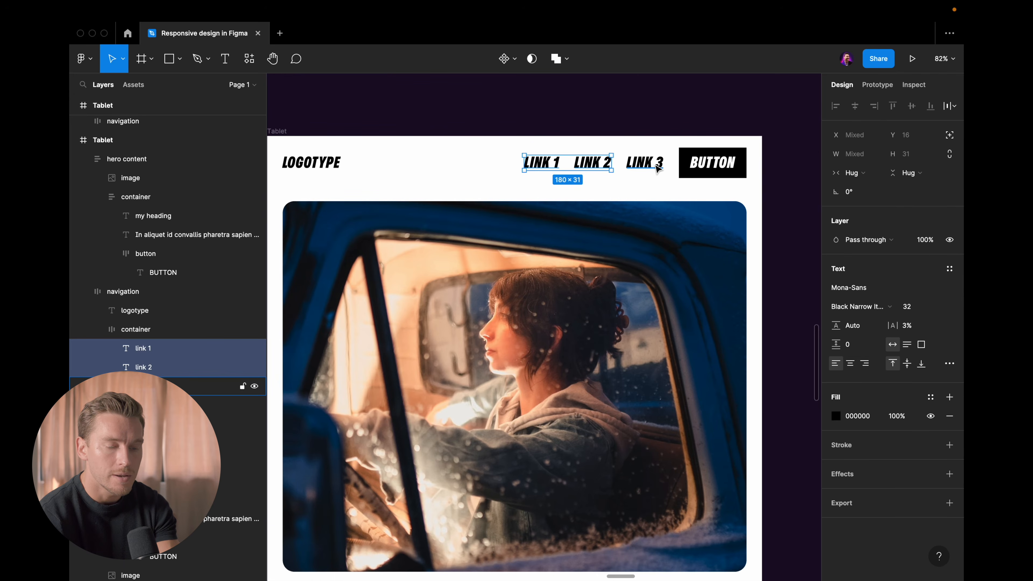
pyautogui.keyDown('shift'); pyautogui.click(645, 163); pyautogui.keyUp('shift')
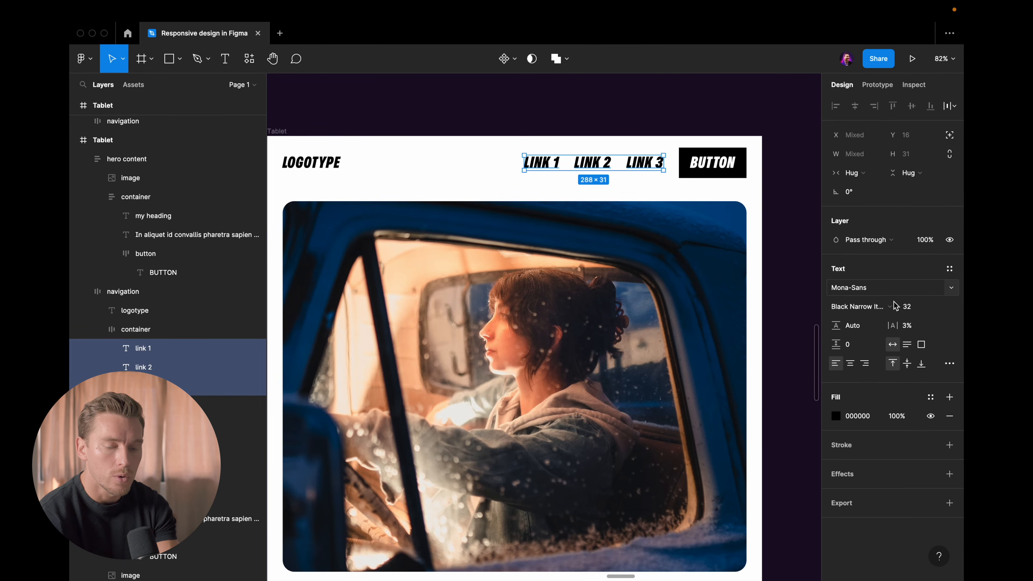
pyautogui.click(950, 239)
# Change the label of the original Tablet frame's navigation button to "Menu +".
pyautogui.keyDown('super'); pyautogui.click(724, 167); pyautogui.keyUp('super')
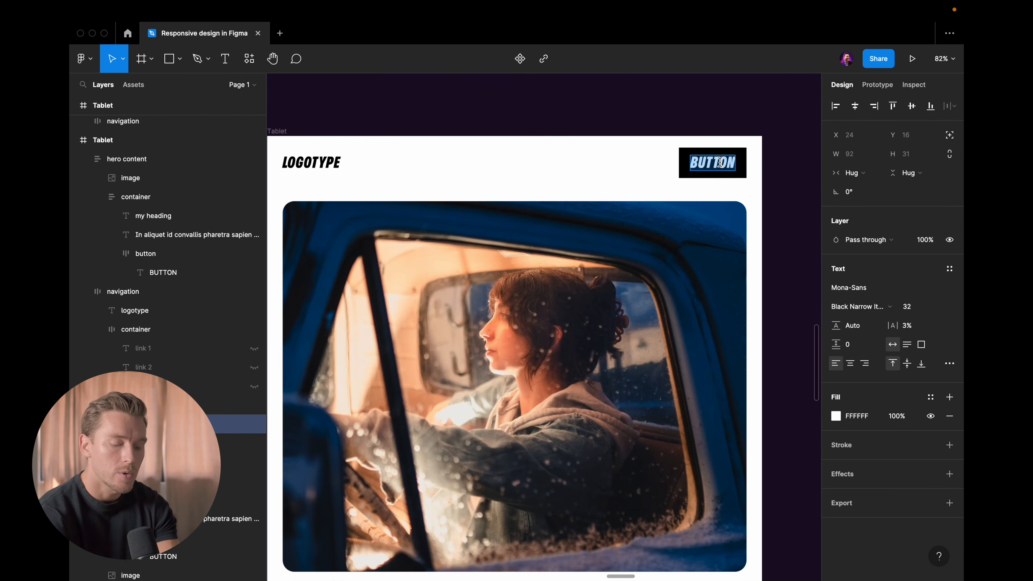
pyautogui.write('MENU +')
pyautogui.press('Escape')
pyautogui.press('Escape')
pyautogui.scroll(-4, 727, 126)
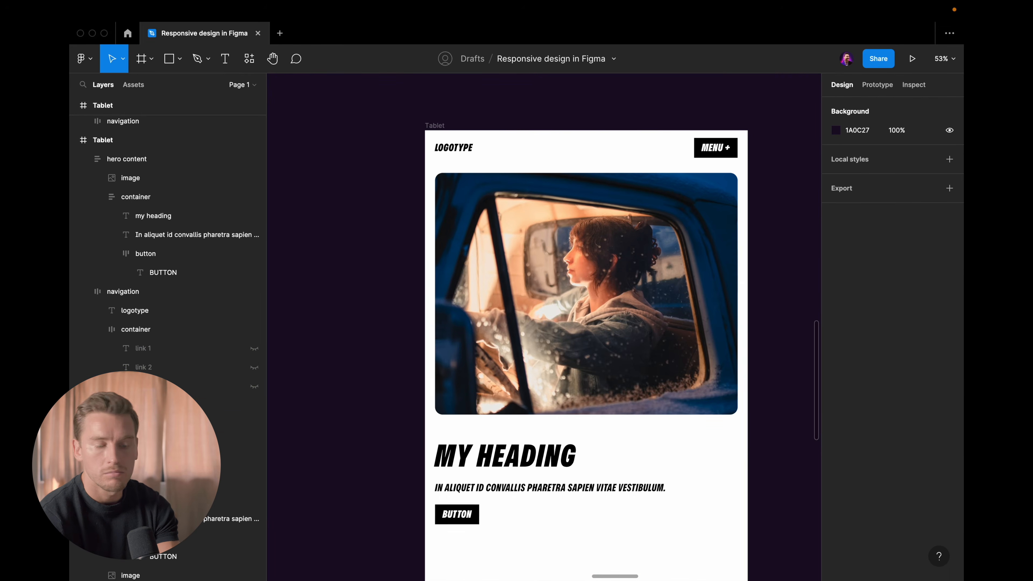
# Hide link 1, link 2 and link 3 in the navigation of the 640-wide duplicated frame.
pyautogui.scroll(-5, 727, 126)
pyautogui.scroll(-5, 614, 217)
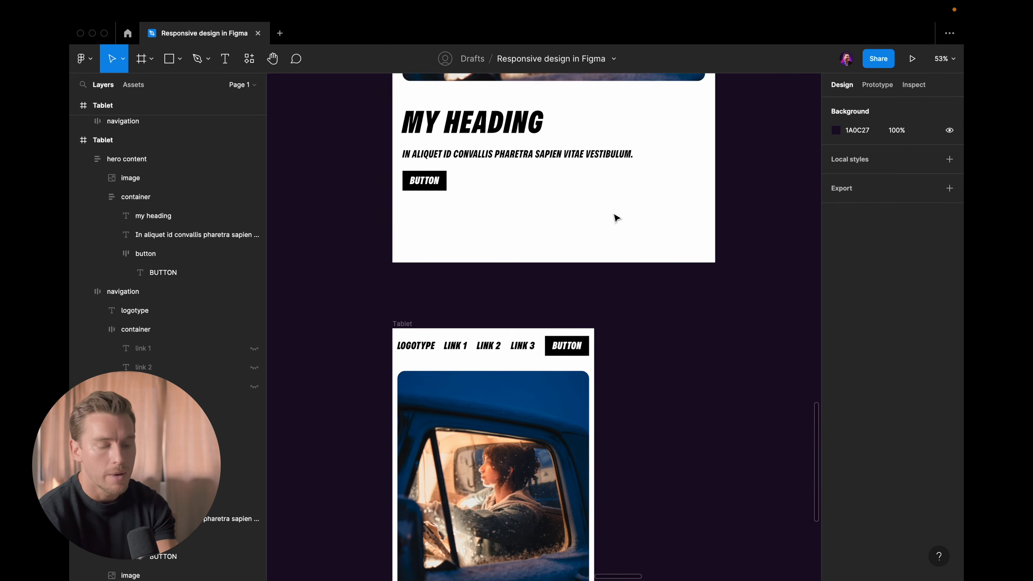
pyautogui.scroll(5, 512, 342)
pyautogui.keyDown('super'); pyautogui.click(427, 301); pyautogui.keyUp('super')
pyautogui.keyDown('shift'); pyautogui.click(481, 302); pyautogui.keyUp('shift')
pyautogui.keyDown('shift'); pyautogui.click(533, 303); pyautogui.keyUp('shift')
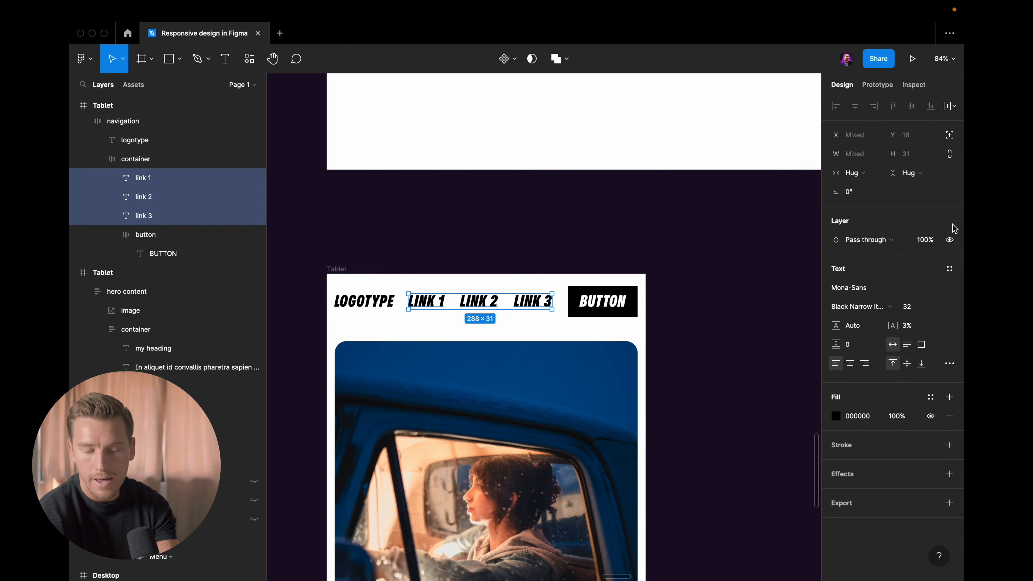
pyautogui.press('super+shift+h')
# Change the label of the 640-wide frame's navigation button to "menu +".
pyautogui.doubleClick(606, 305)
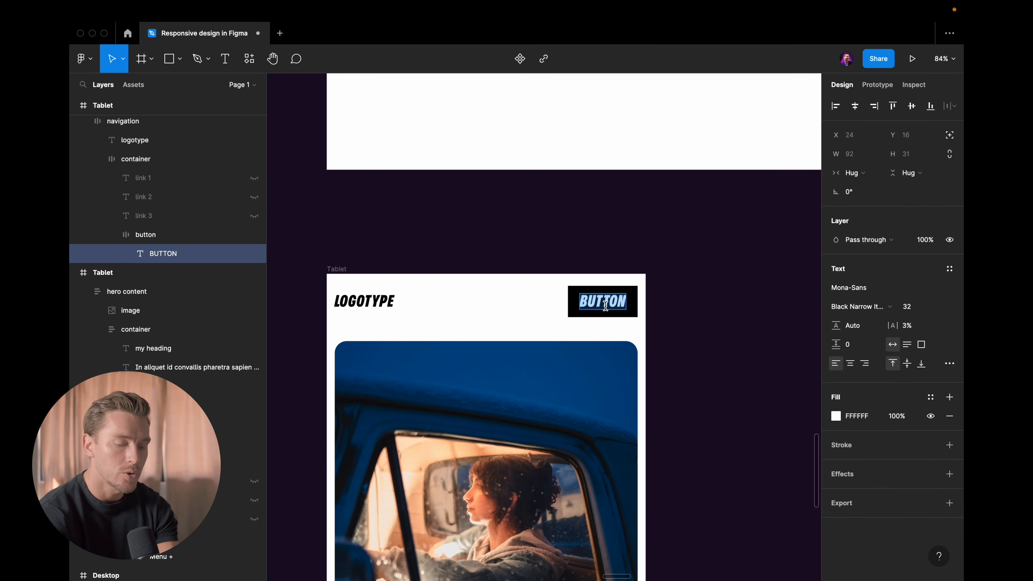
pyautogui.write('menu +')
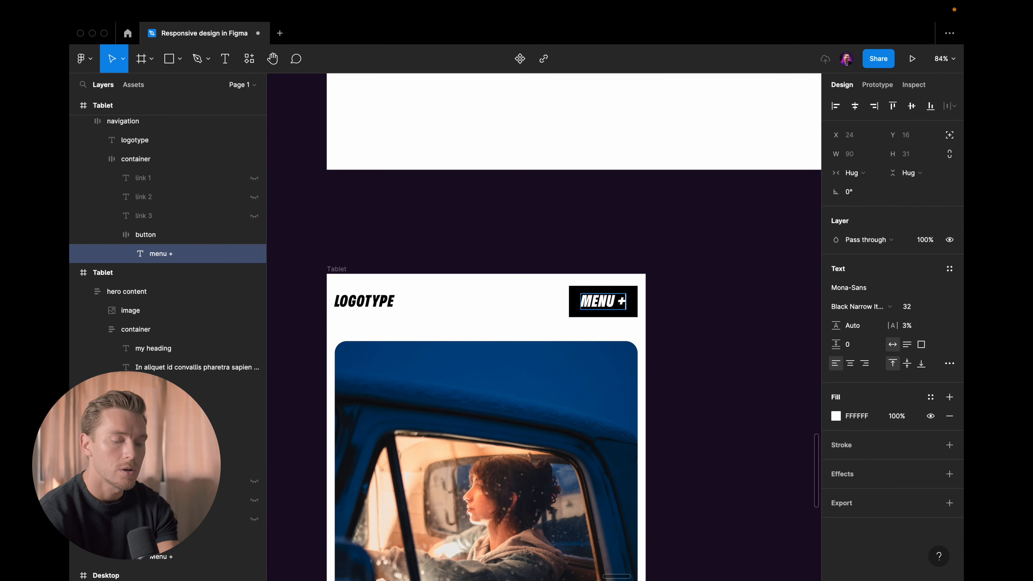
pyautogui.press('Escape')
pyautogui.press('Escape')
pyautogui.scroll(-3, 641, 306)
pyautogui.press('super+backslash')
pyautogui.press('super+backslash')
pyautogui.scroll(-3, 642, 306)
pyautogui.scroll(-1, 642, 305)
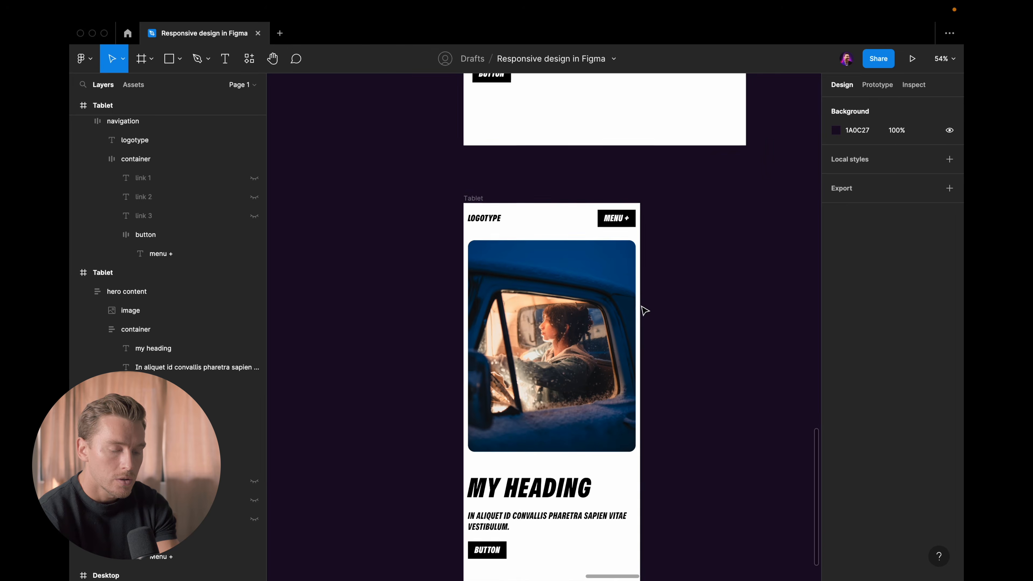
# Hide the interface panels and rename the 640-wide duplicated Tablet frame as "Mobile".
pyautogui.press('super+backslash')
pyautogui.scroll(-5, 645, 310)
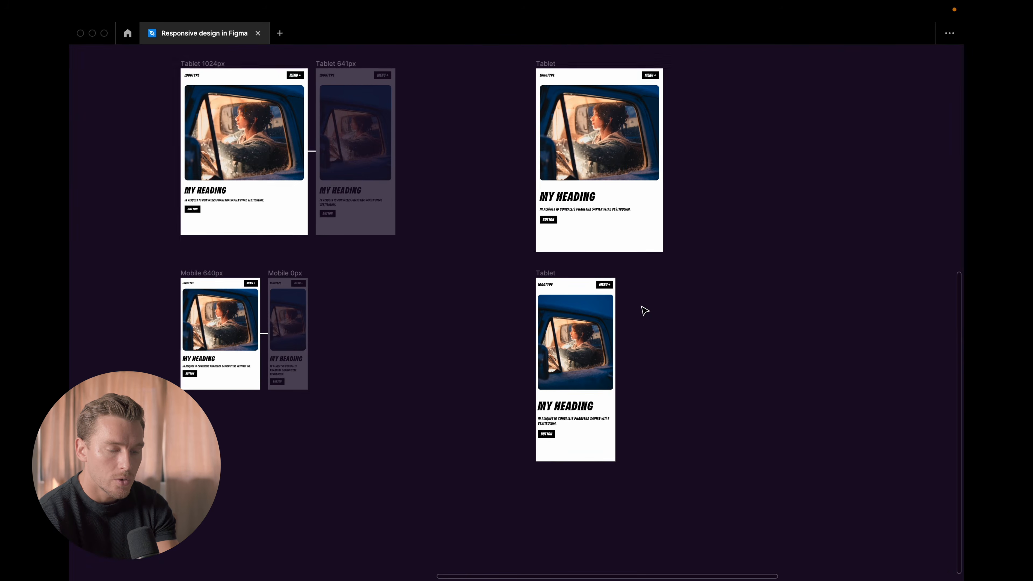
pyautogui.scroll(2, 644, 309)
pyautogui.scroll(3, 545, 324)
pyautogui.click(545, 322)
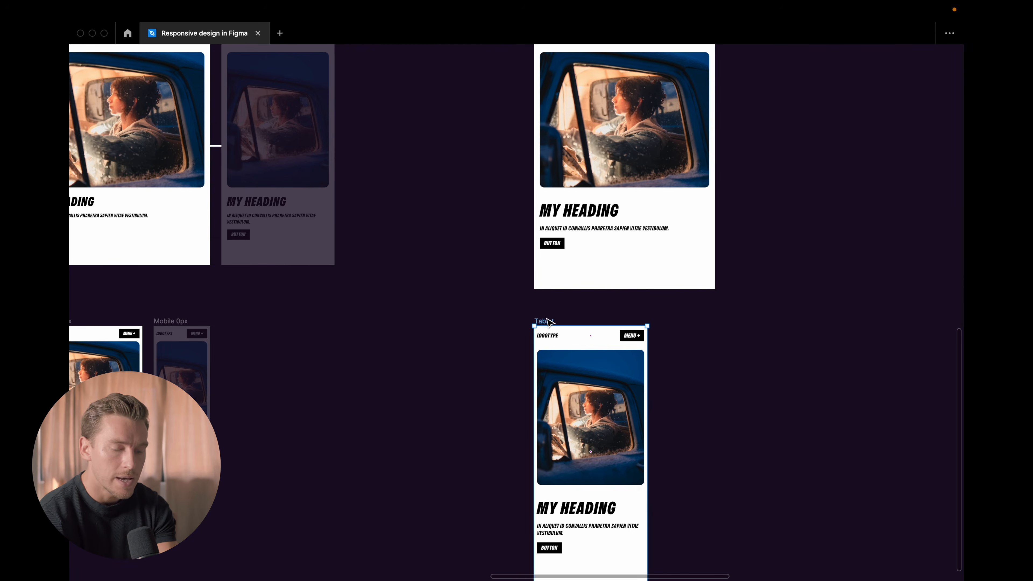
pyautogui.doubleClick(547, 321)
pyautogui.write('Mobil')
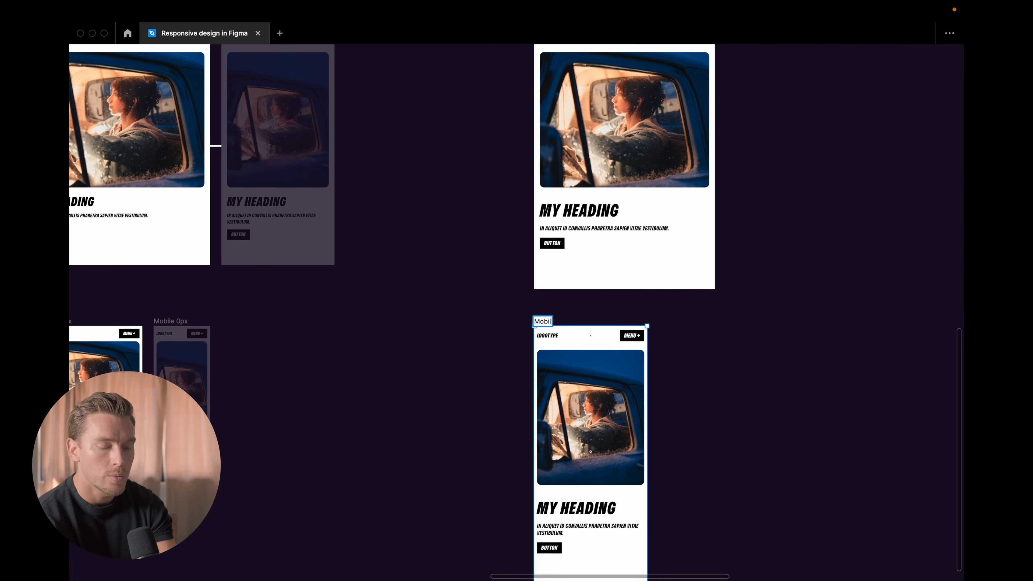
pyautogui.write('e')
pyautogui.press('Return')
pyautogui.click(621, 307)
# Show the layout grids on all frames again.
pyautogui.scroll(-1, 681, 295)
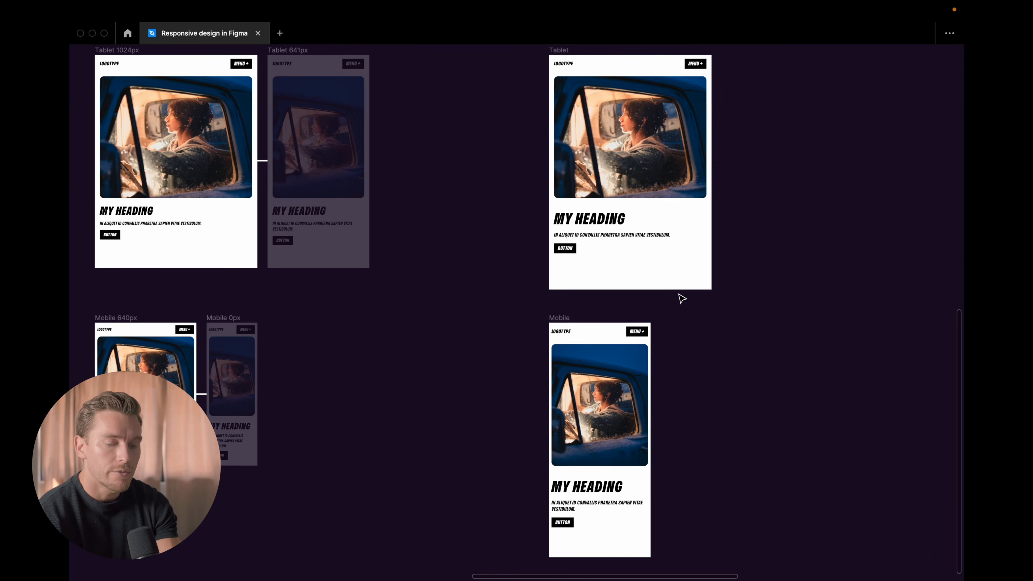
pyautogui.scroll(-5, 682, 299)
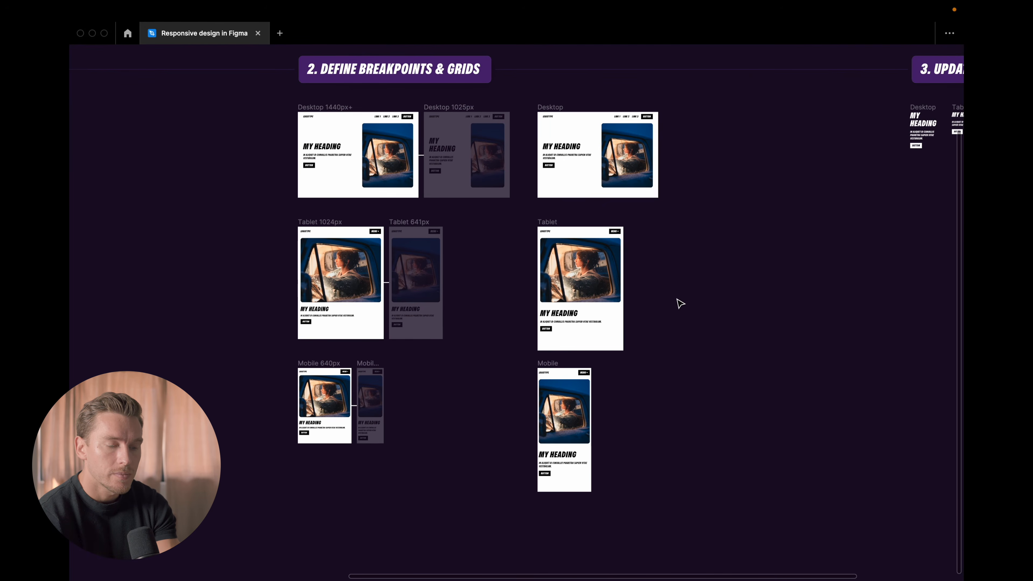
pyautogui.hscroll(5, 681, 301)
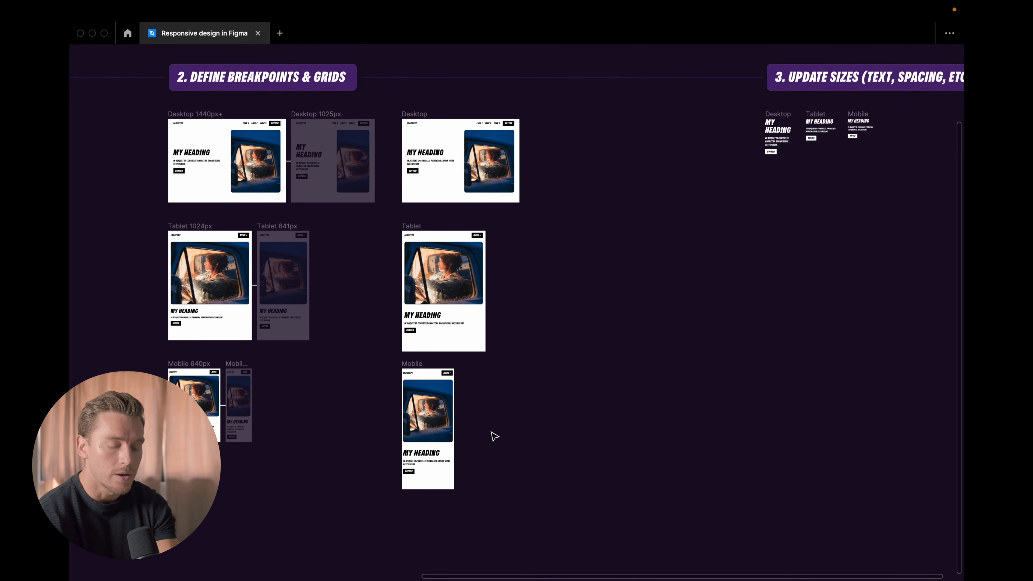
pyautogui.hotkey('ctrl', 'g')
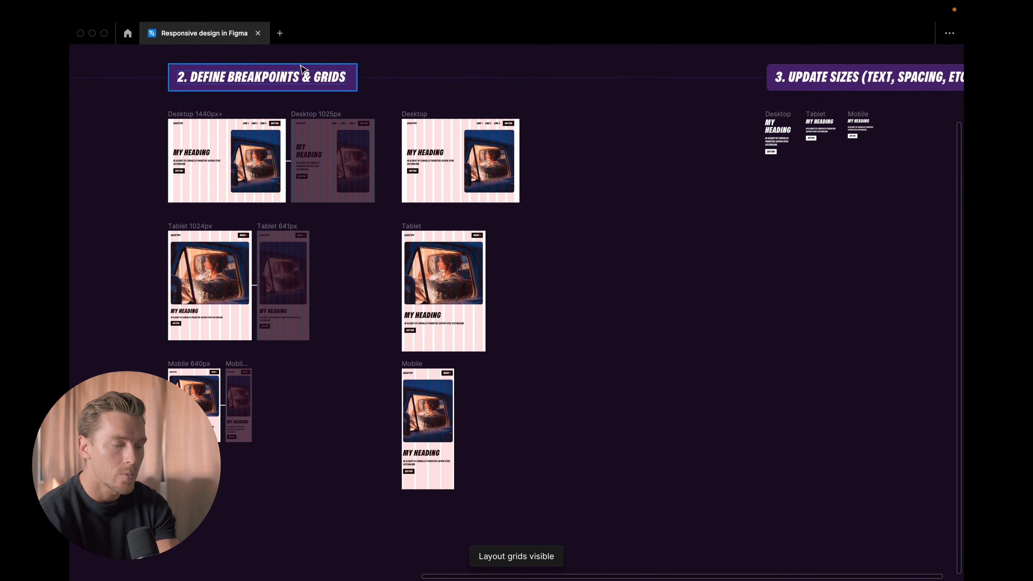
# Move the Desktop, Tablet and Mobile frames together to the "3. Update sizes" section, beside its Mobile text sample.
pyautogui.moveTo(567, 514); pyautogui.dragTo(388, 102)
pyautogui.hscroll(3, 306, 169)
pyautogui.scroll(2, 306, 169)
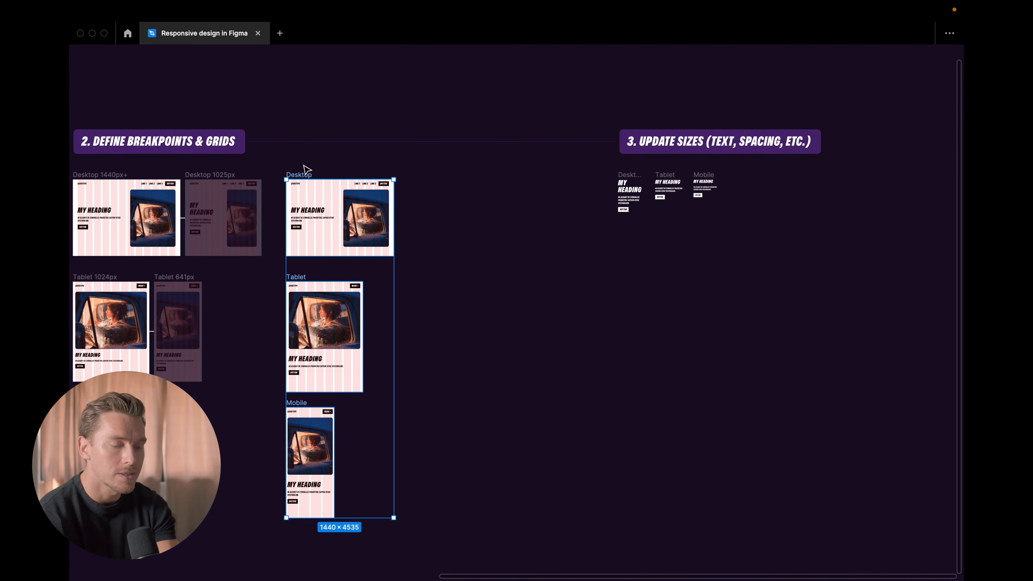
pyautogui.moveTo(301, 200); pyautogui.dragTo(752, 196)
pyautogui.scroll(2, 753, 195)
pyautogui.hscroll(2, 722, 184)
pyautogui.scroll(3, 691, 170)
pyautogui.moveTo(660, 168); pyautogui.dragTo(662, 174)
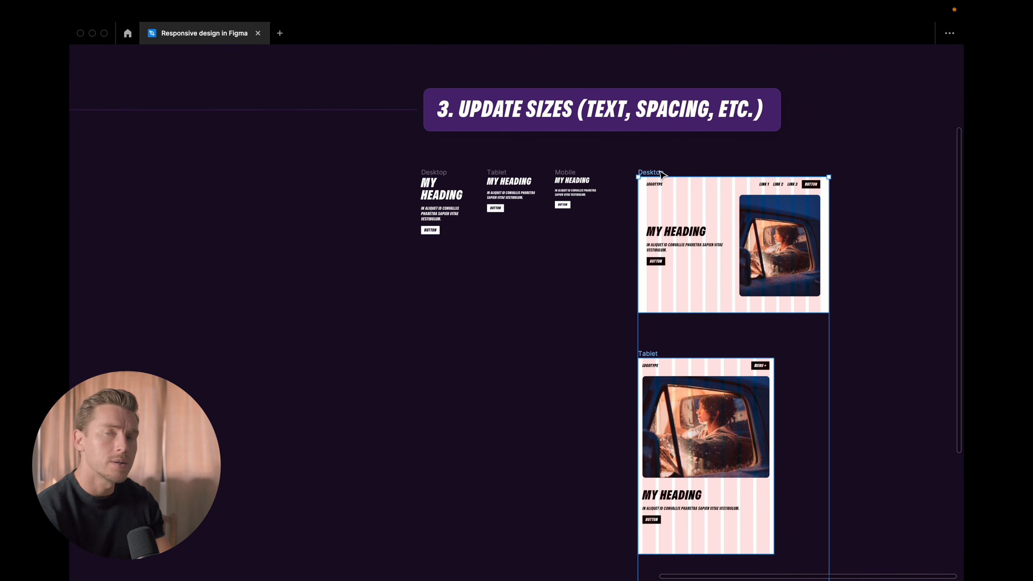
# Compare the placed frames with the layout grids hidden and shown.
pyautogui.hscroll(3, 690, 145)
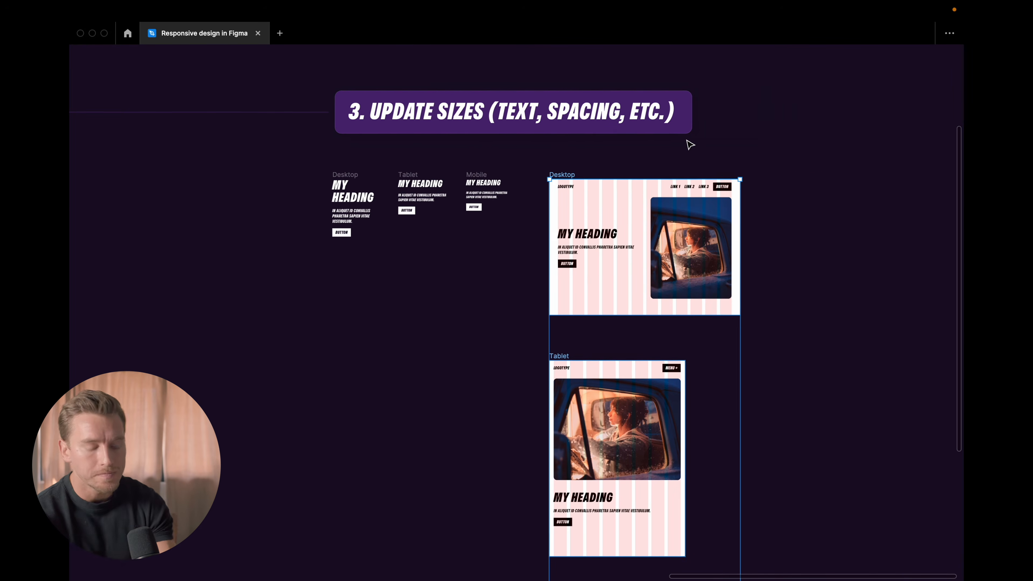
pyautogui.scroll(2, 690, 145)
pyautogui.hotkey('ctrl', 'g')
pyautogui.scroll(3, 690, 145)
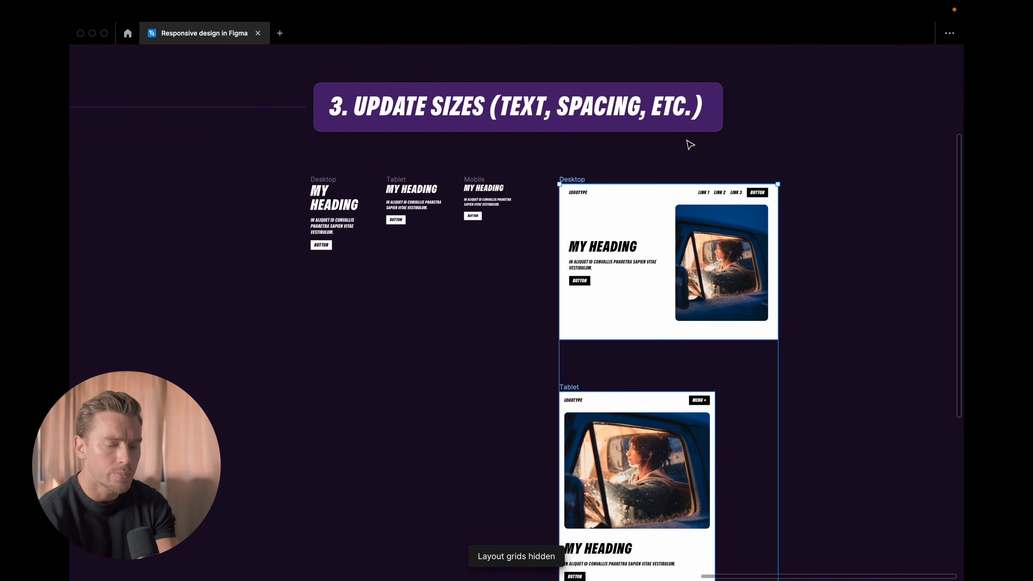
pyautogui.scroll(2, 650, 180)
pyautogui.hotkey('ctrl', 'g')
pyautogui.scroll(2, 654, 184)
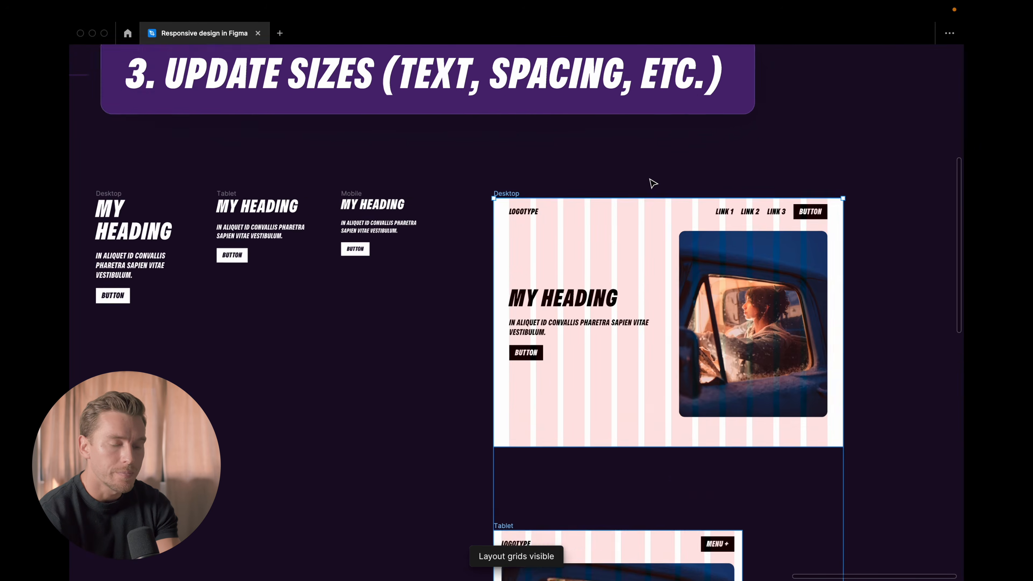
# Deselect the frames and bring back the interface panels.
pyautogui.press('Escape')
pyautogui.press('super+backslash')
pyautogui.hscroll(2, 651, 180)
pyautogui.scroll(-2, 651, 181)
pyautogui.scroll(1, 650, 180)
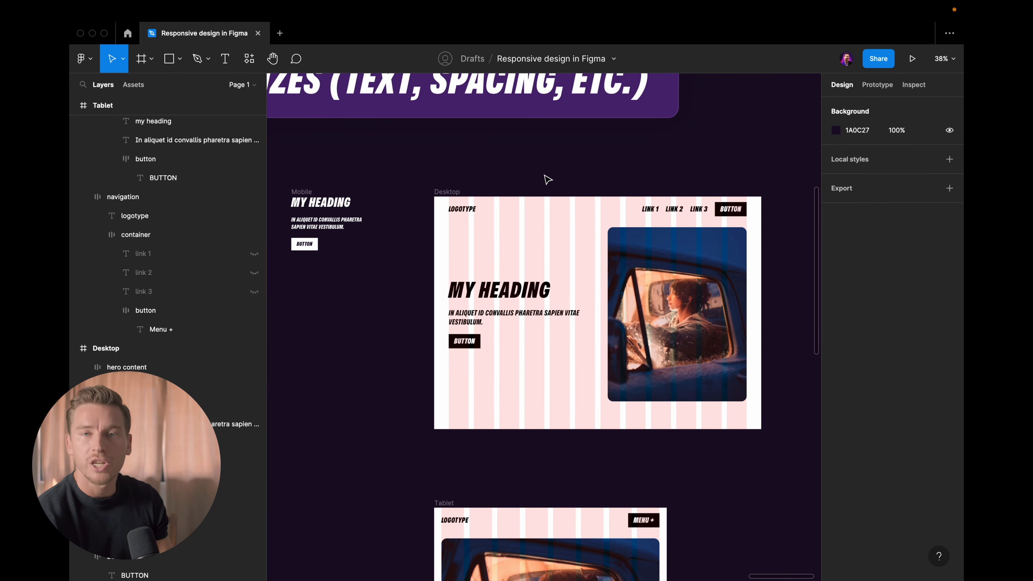
# Set the font size of the Tablet frame's logotype, Menu + label, paragraph and button text to 28.
pyautogui.scroll(-10, 548, 180)
pyautogui.scroll(1, 547, 185)
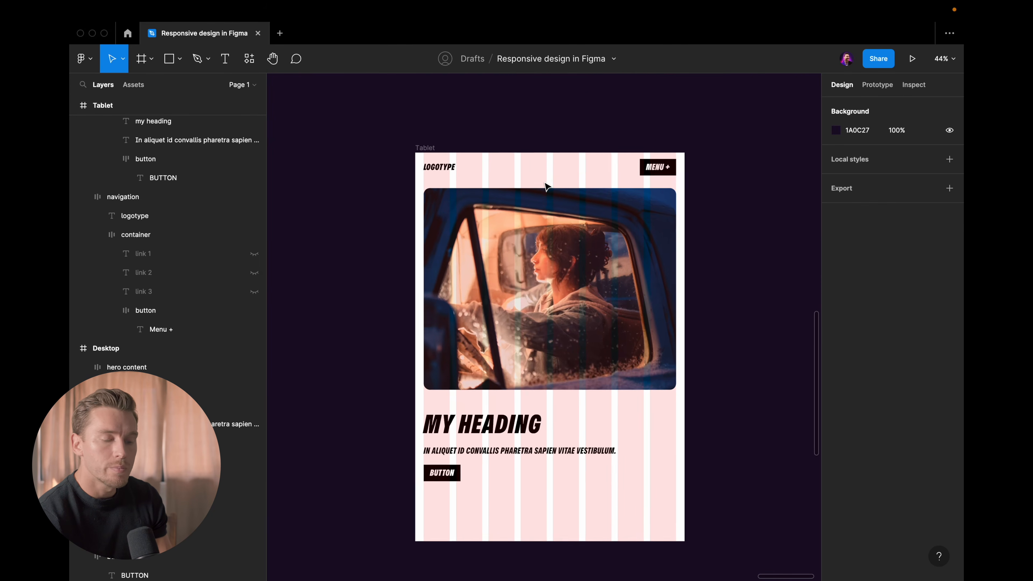
pyautogui.scroll(2, 548, 185)
pyautogui.scroll(-2, 547, 185)
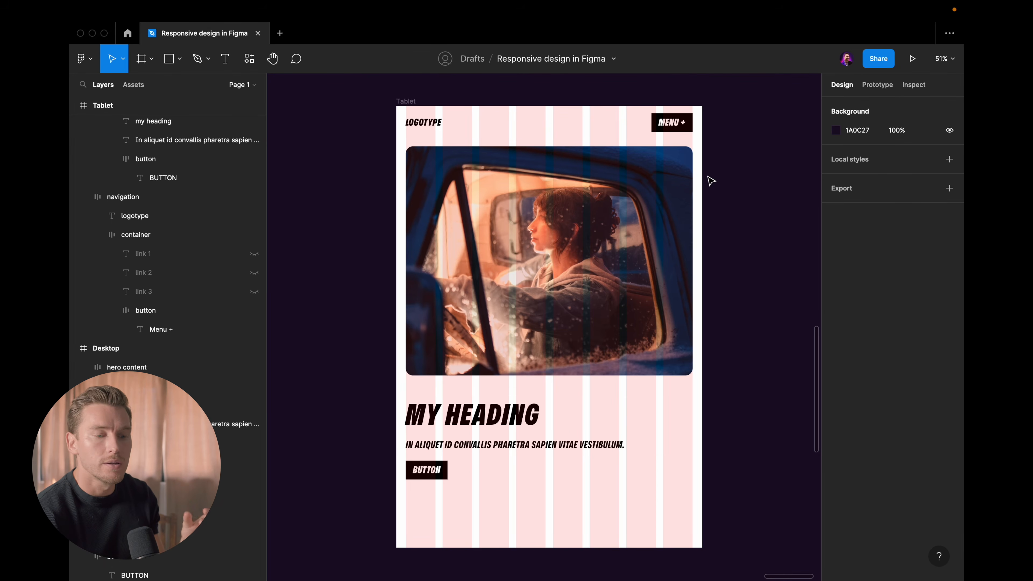
pyautogui.hscroll(1, 709, 180)
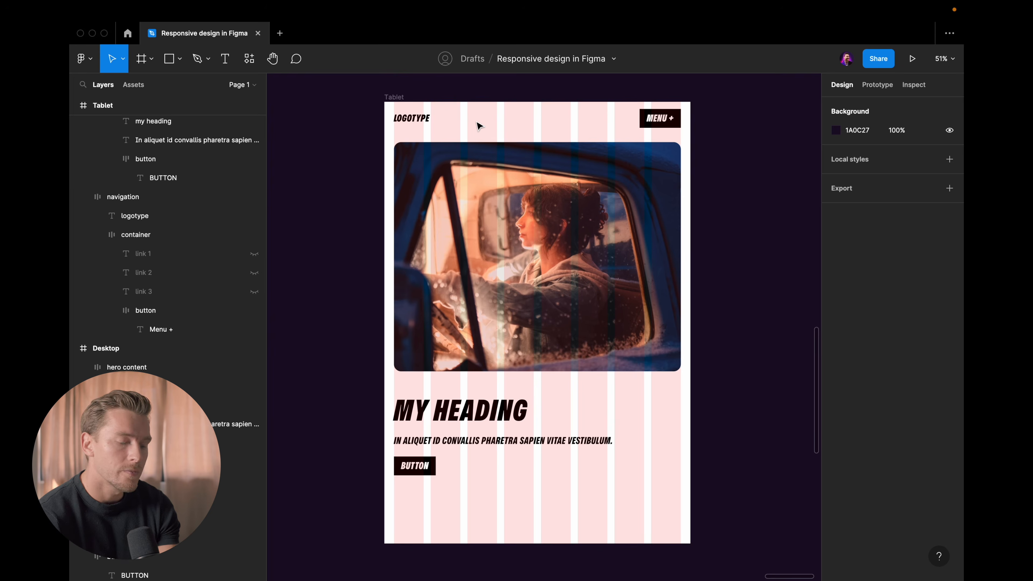
pyautogui.press('super+backslash')
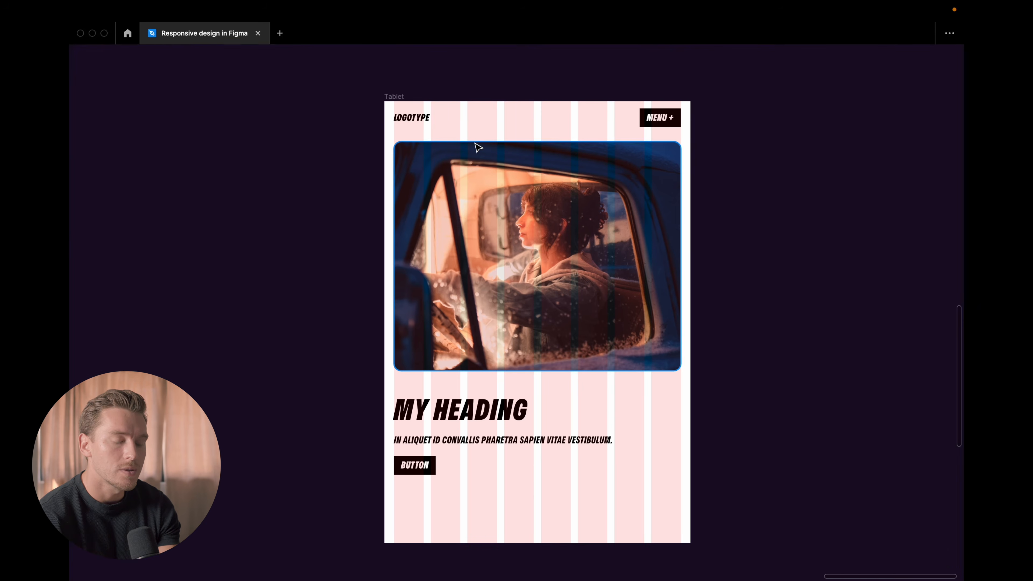
pyautogui.press('super+backslash')
pyautogui.click(416, 120)
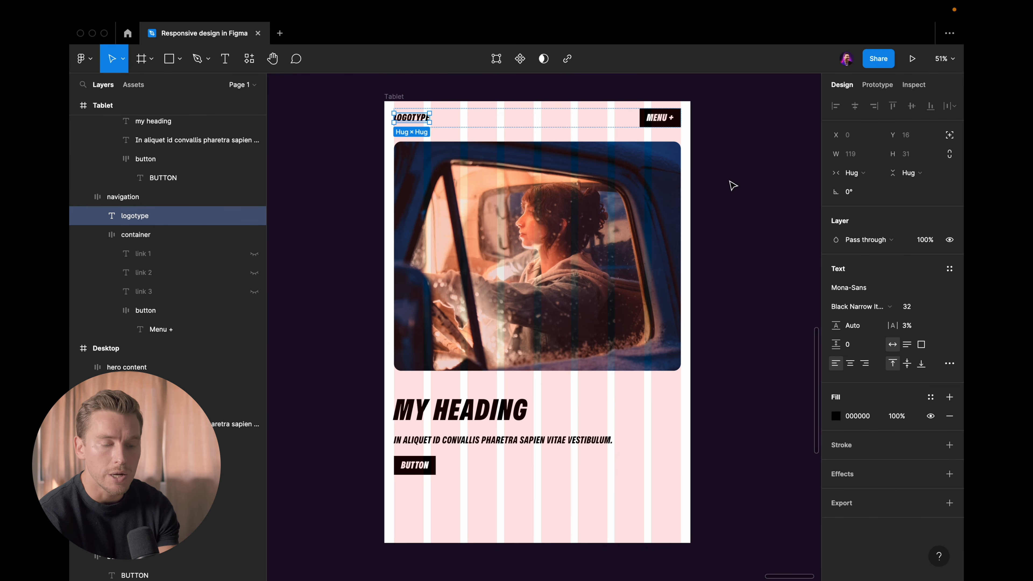
pyautogui.keyDown('shift'); pyautogui.click(658, 119); pyautogui.keyUp('shift')
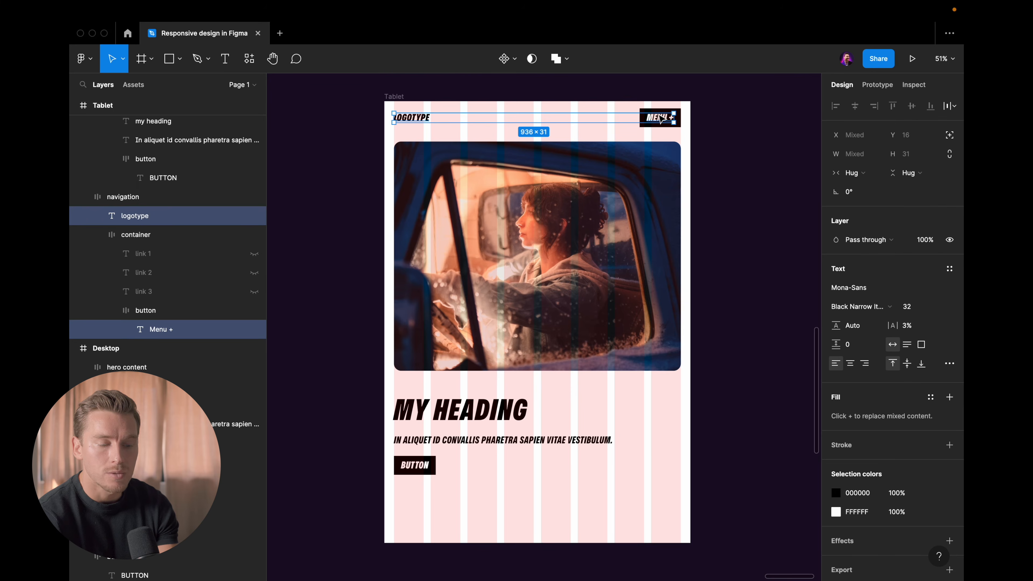
pyautogui.keyDown('shift'); pyautogui.click(445, 439); pyautogui.keyUp('shift')
pyautogui.keyDown('shift'); pyautogui.click(416, 465); pyautogui.keyUp('shift')
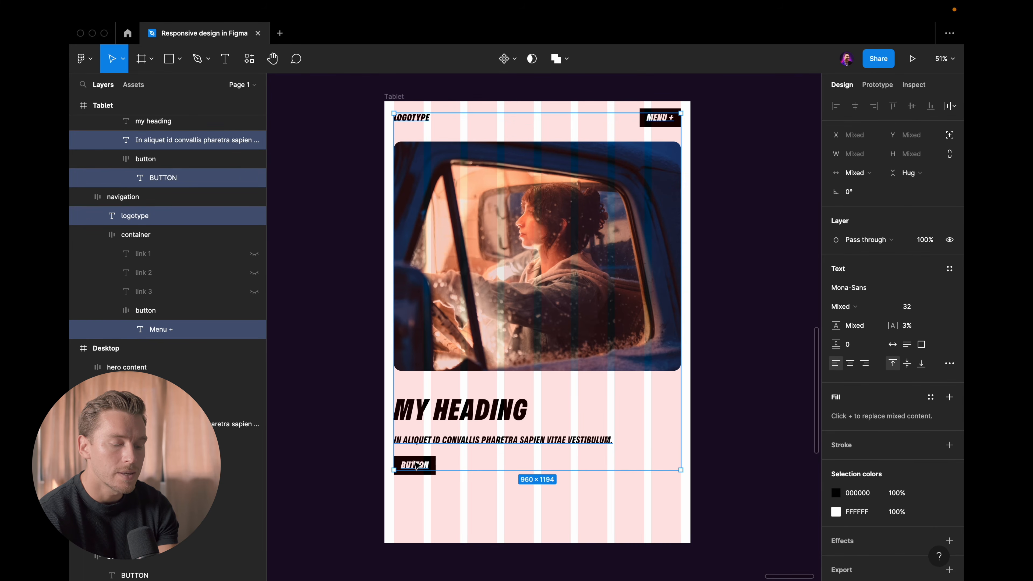
pyautogui.click(913, 306)
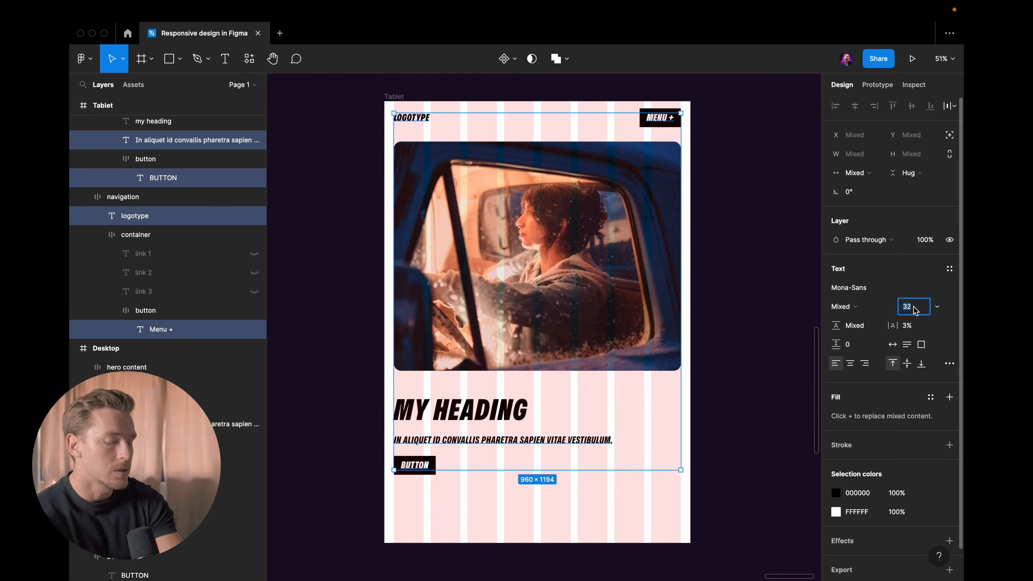
pyautogui.press('Return')
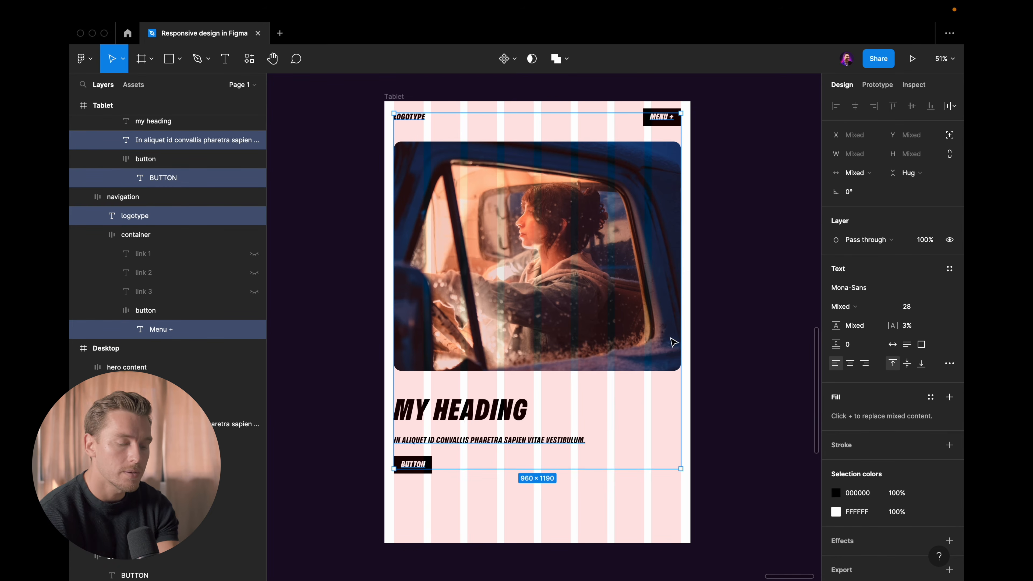
# Set the Tablet frame's "My heading" text to font size 72.
pyautogui.click(466, 428)
pyautogui.click(472, 419)
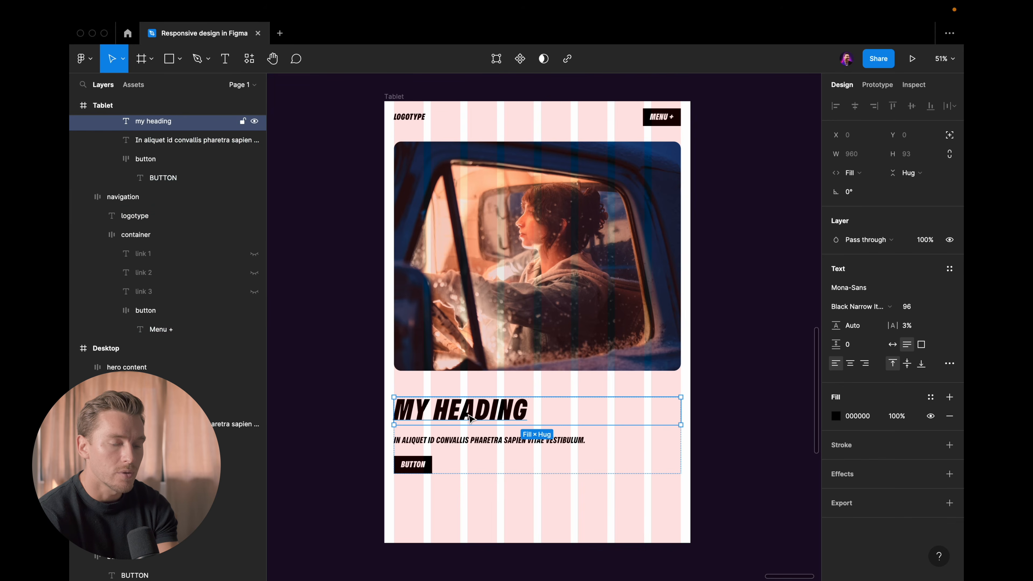
pyautogui.click(918, 312)
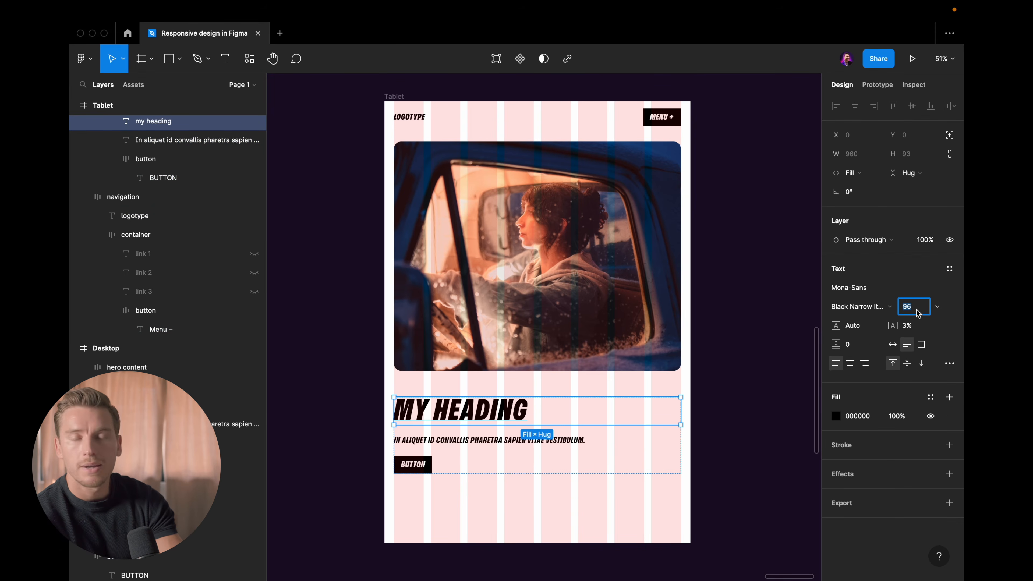
pyautogui.write('72')
pyautogui.press('Return')
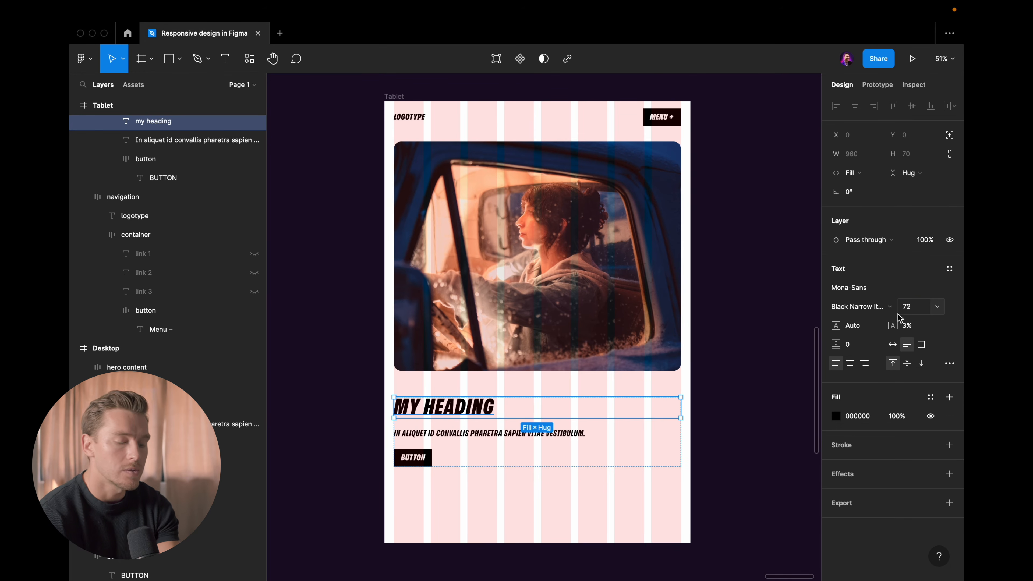
pyautogui.click(695, 345)
pyautogui.scroll(1, 646, 197)
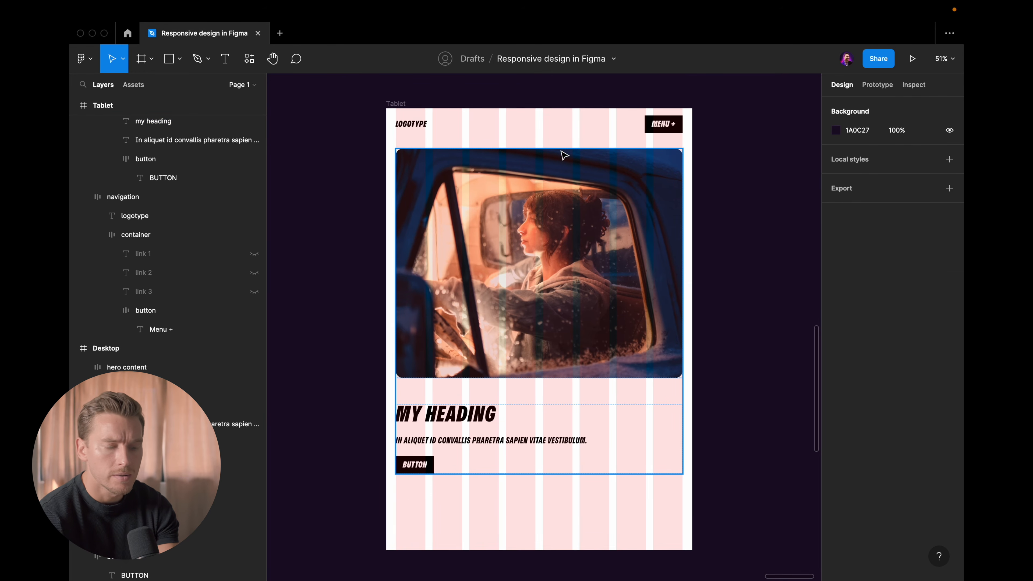
# Set the auto layout spacing of the Tablet's text container, holding heading, paragraph and button, to 24.
pyautogui.click(629, 385)
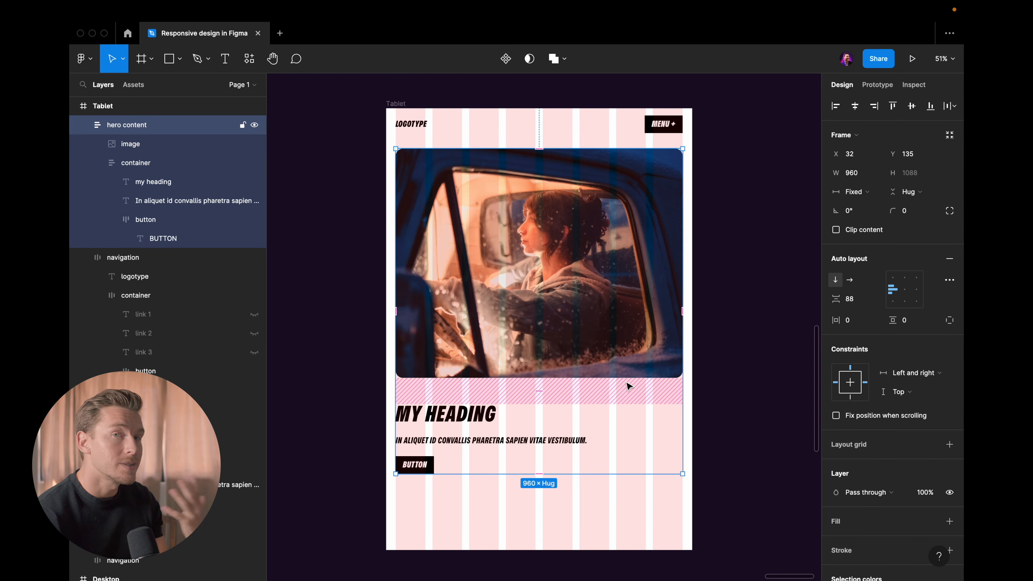
pyautogui.click(514, 430)
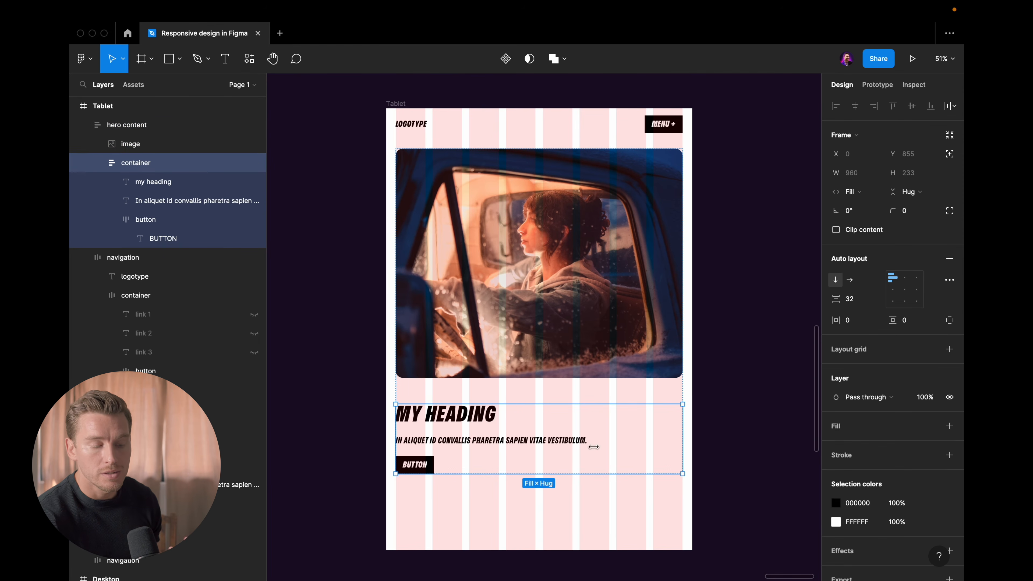
pyautogui.click(858, 301)
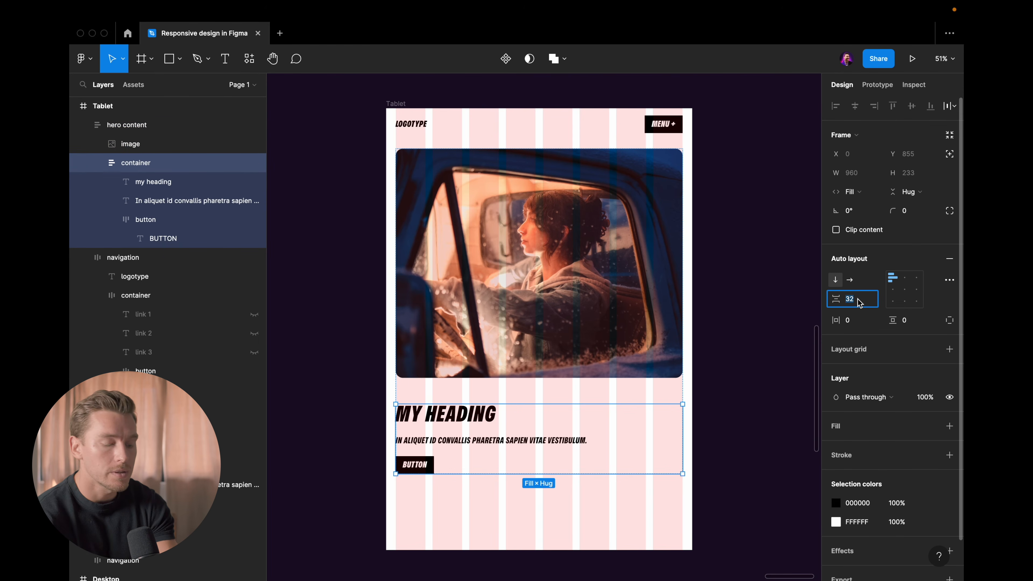
pyautogui.write('24')
pyautogui.press('Return')
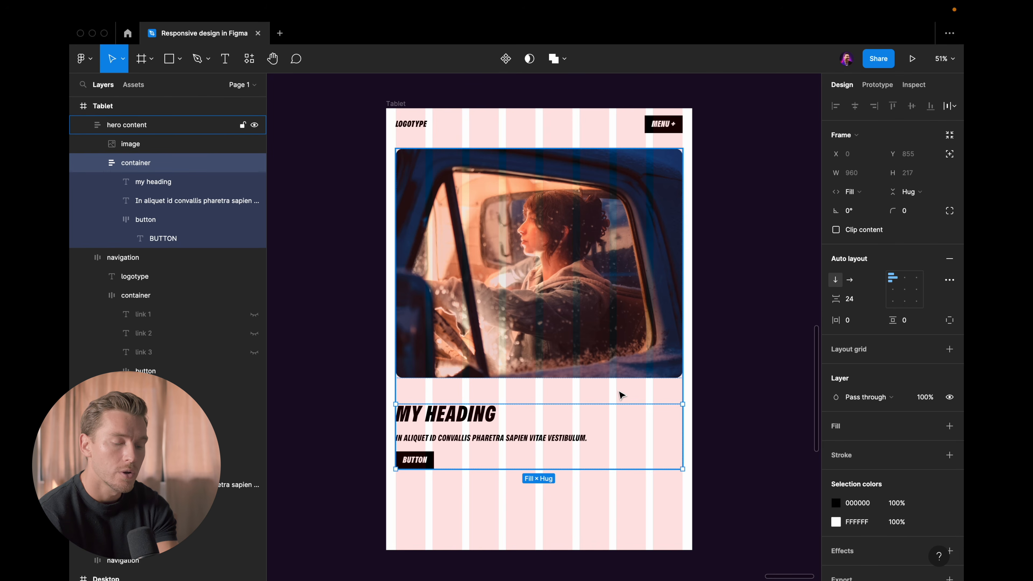
pyautogui.press('Escape')
# Set the auto layout spacing between image and text container in the Tablet's hero content to 64.
pyautogui.click(561, 426)
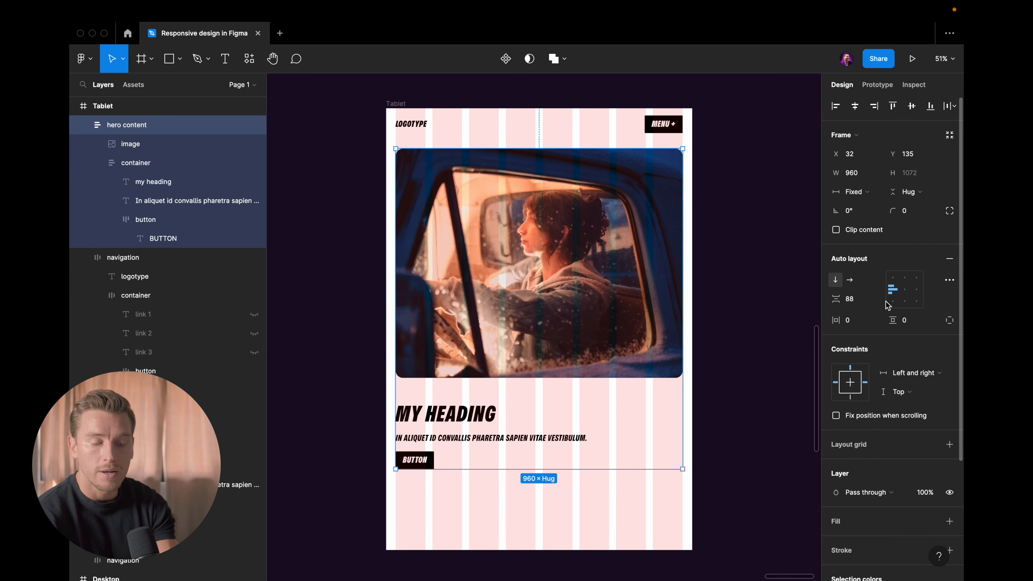
pyautogui.click(867, 302)
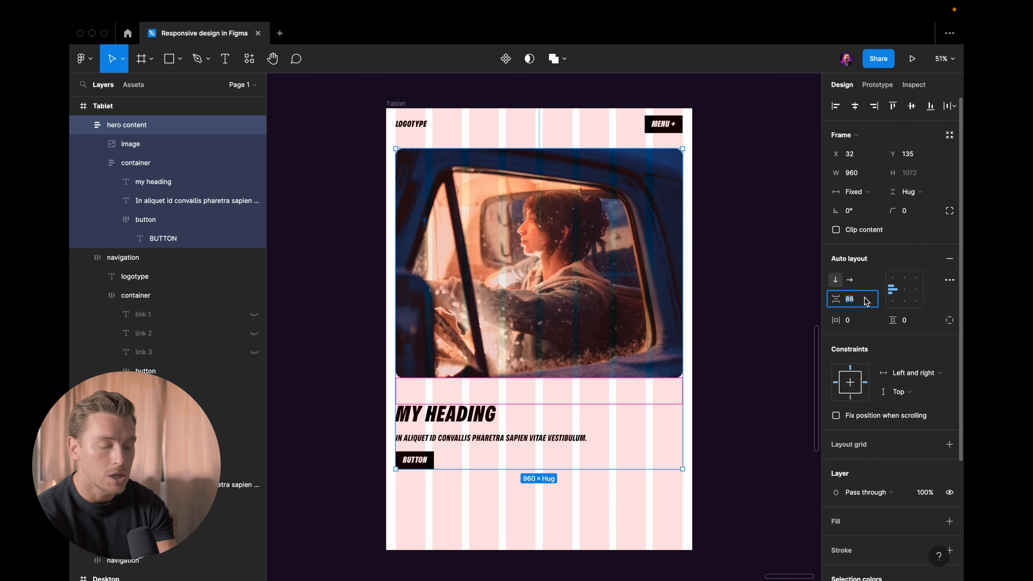
pyautogui.write('64')
pyautogui.press('Return')
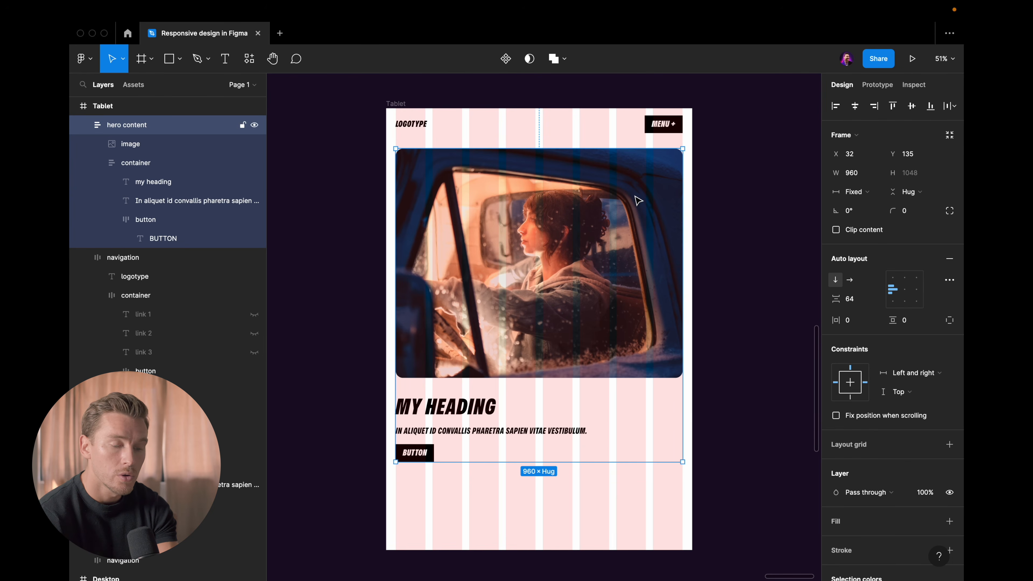
pyautogui.press('Escape')
# Move the Tablet's hero content up to Y 115, leaving a 32 gap below the navigation.
pyautogui.click(539, 162)
pyautogui.press('alt')
pyautogui.hotkey('shift', 'Up')
pyautogui.hotkey('shift', 'Up')
pyautogui.hotkey('shift', 'Up')
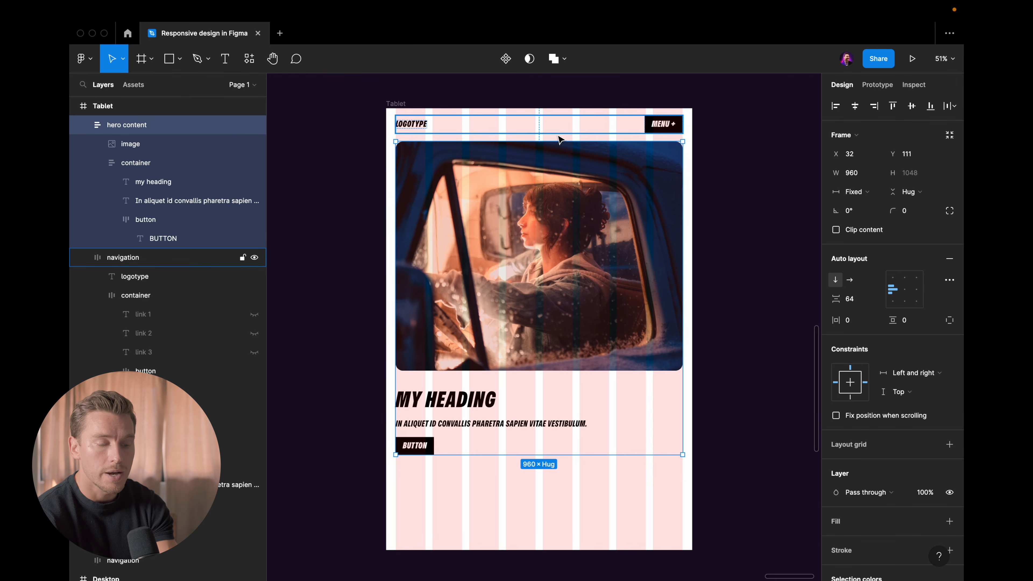
pyautogui.press('Up')
pyautogui.press('Up')
pyautogui.press('Up')
pyautogui.press('Up')
pyautogui.press('Up')
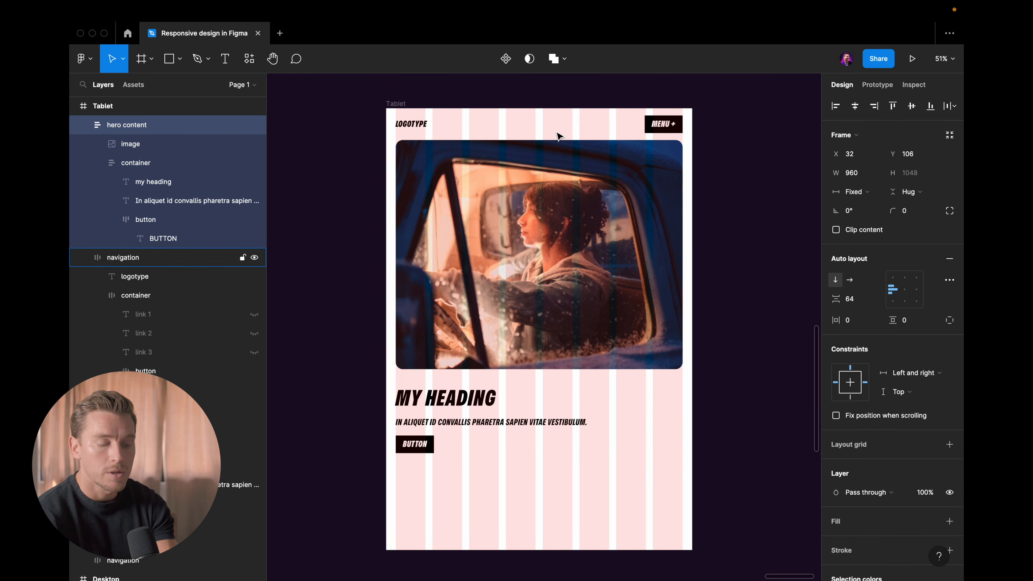
pyautogui.press('Down')
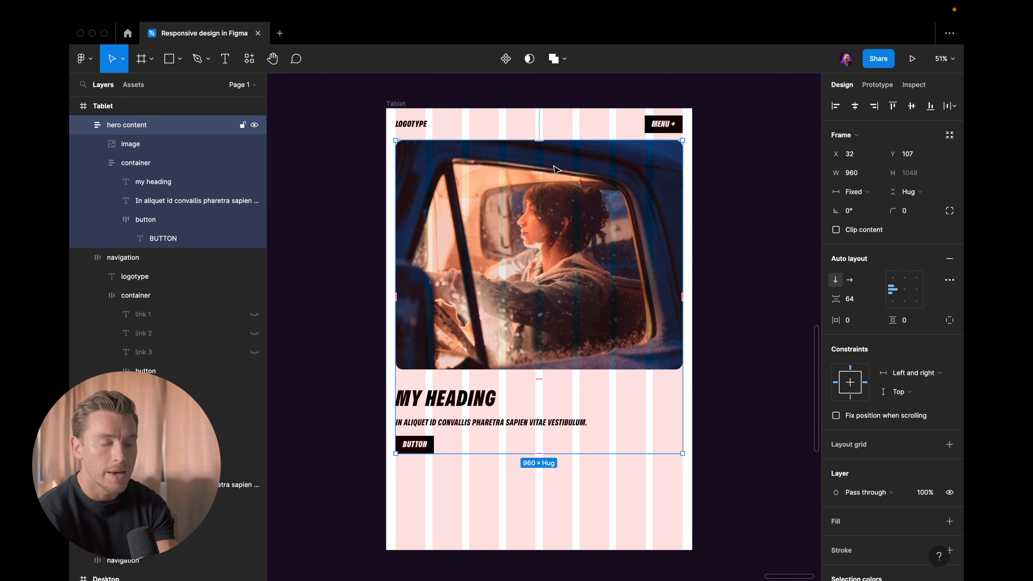
pyautogui.press('alt')
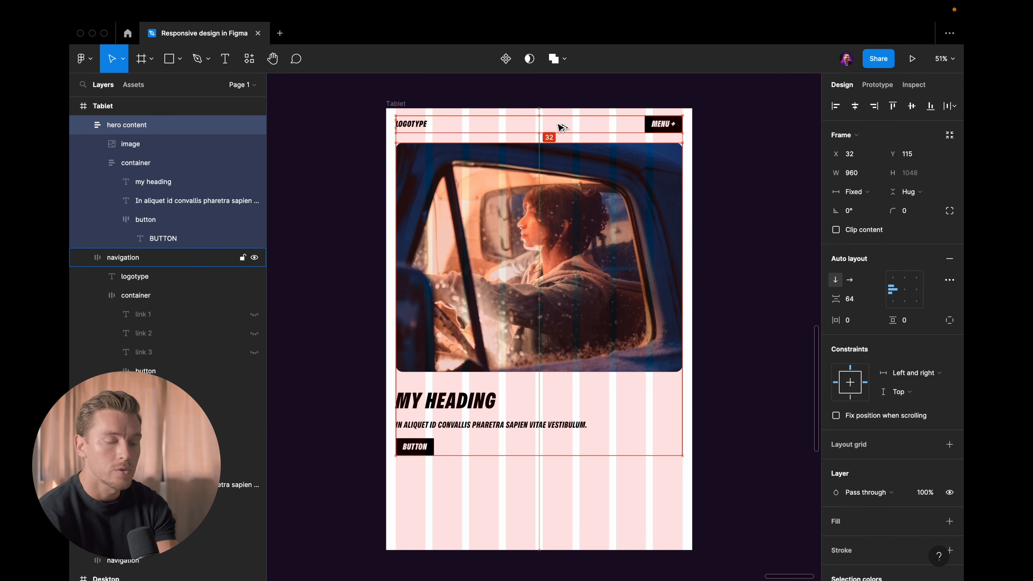
pyautogui.click(537, 101)
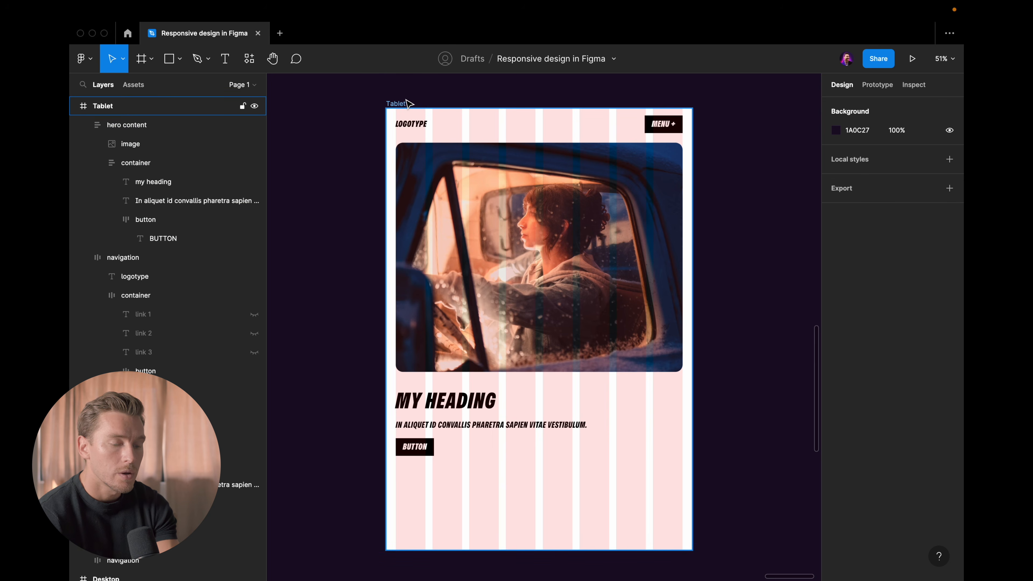
# Shorten the Tablet frame slightly from its lower edge and hide the layout grids on all frames.
pyautogui.hotkey('ctrl', 'g')
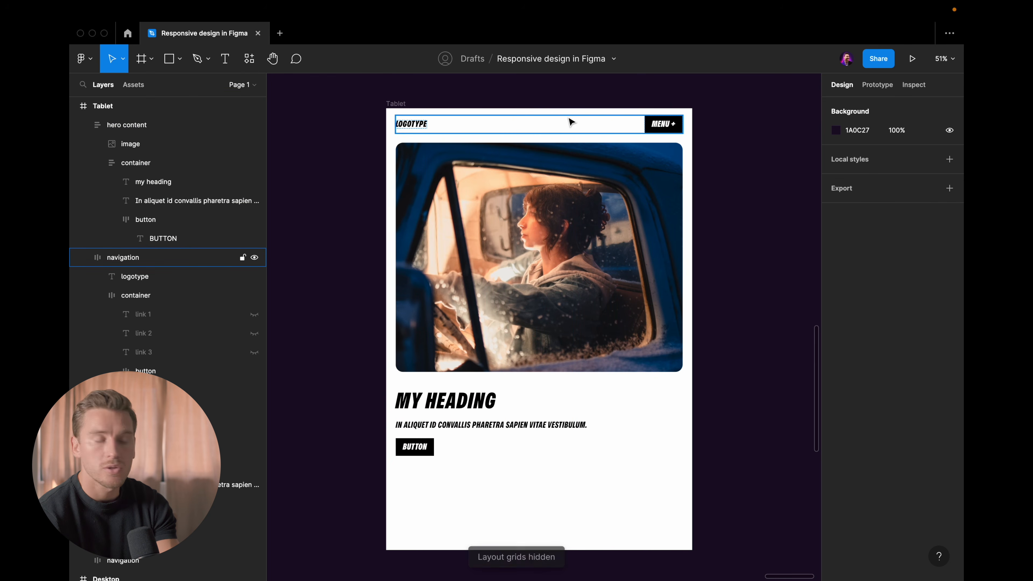
pyautogui.hotkey('ctrl', 'g')
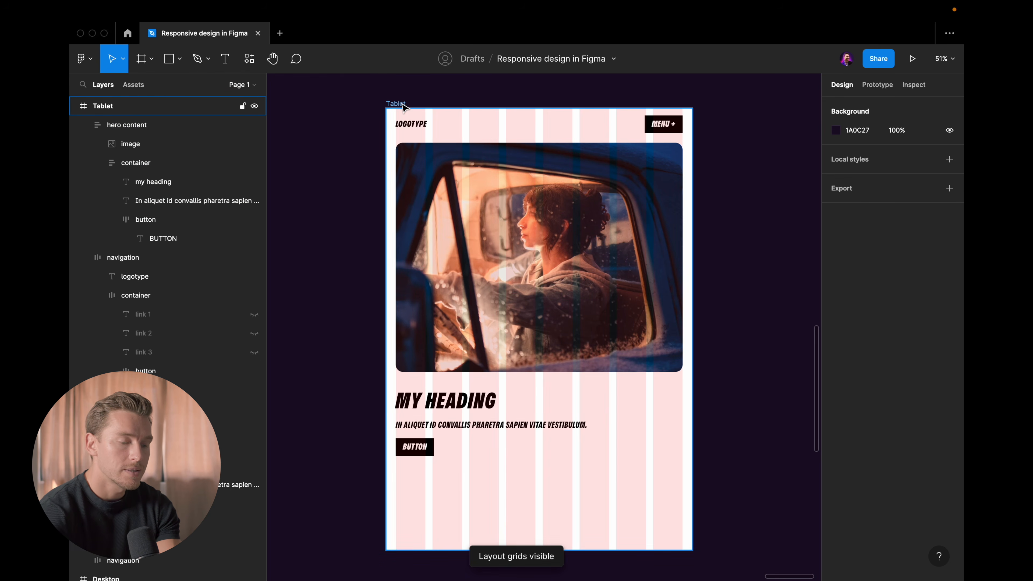
pyautogui.click(402, 106)
pyautogui.moveTo(618, 555); pyautogui.dragTo(614, 542)
pyautogui.hotkey('ctrl', 'g')
pyautogui.scroll(-5, 615, 542)
pyautogui.scroll(-5, 607, 394)
pyautogui.click(607, 394)
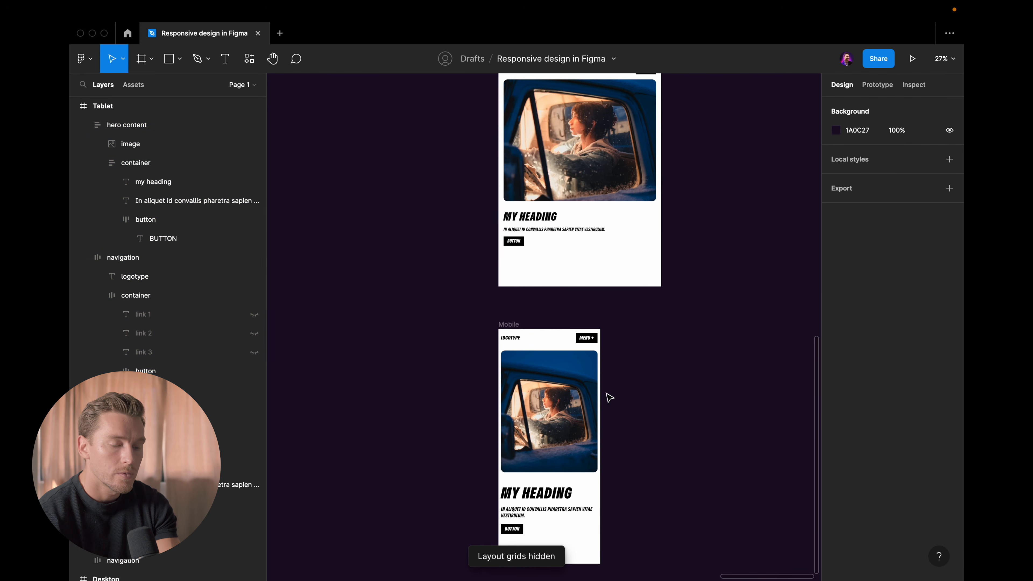
# Set the font size of the Mobile frame's logotype, menu + label, paragraph and button text to 24.
pyautogui.scroll(5, 606, 393)
pyautogui.scroll(-3, 581, 323)
pyautogui.scroll(3, 572, 192)
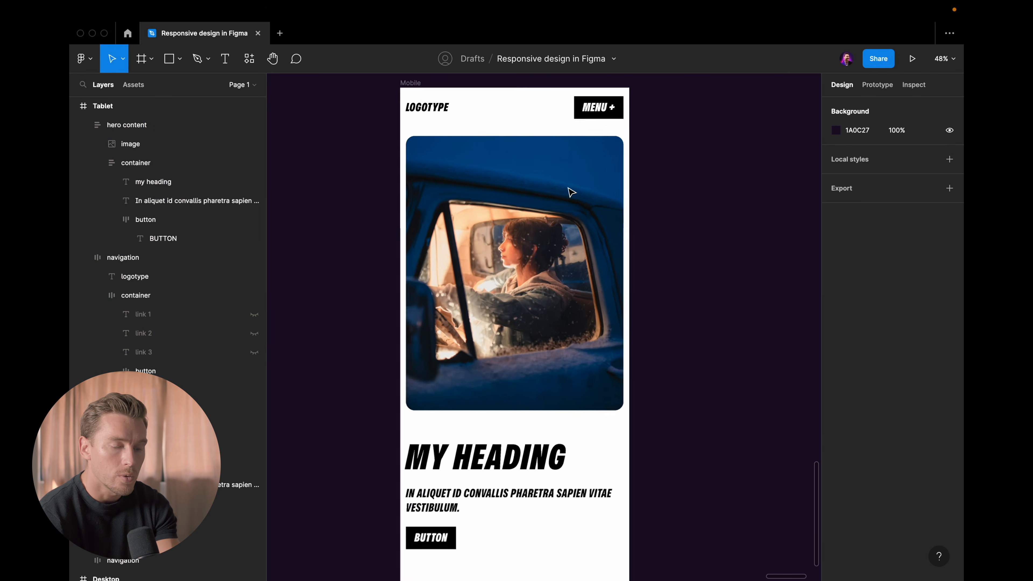
pyautogui.click(434, 105)
pyautogui.scroll(-1, 447, 232)
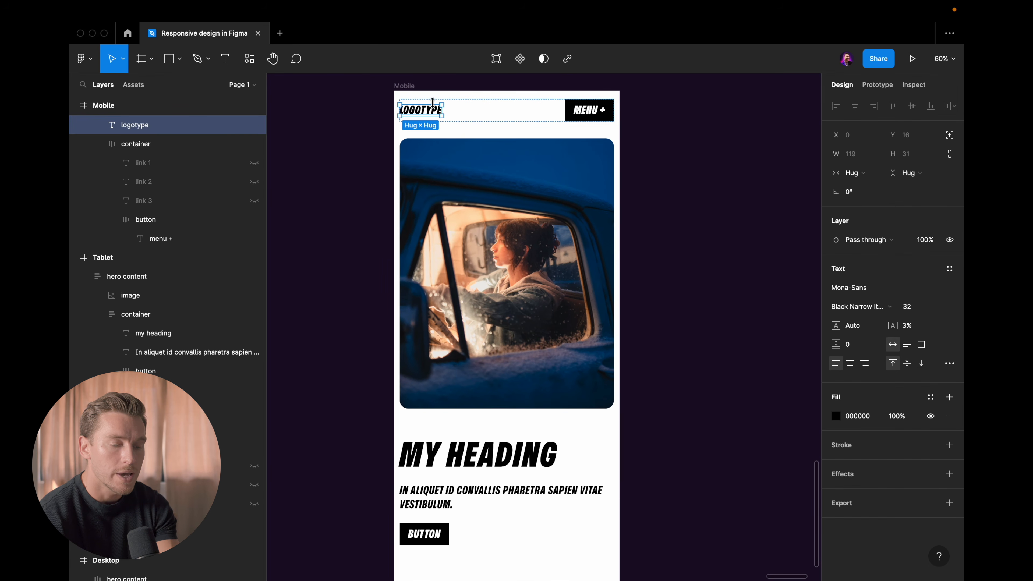
pyautogui.keyDown('shift'); pyautogui.click(582, 111); pyautogui.keyUp('shift')
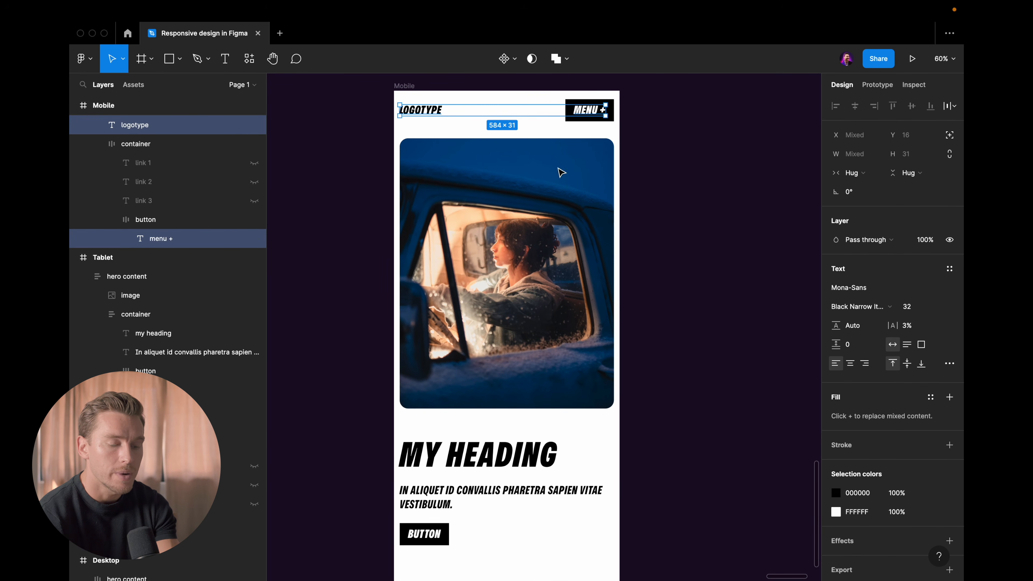
pyautogui.keyDown('shift'); pyautogui.click(468, 499); pyautogui.keyUp('shift')
pyautogui.keyDown('shift'); pyautogui.click(436, 536); pyautogui.keyUp('shift')
pyautogui.hscroll(-1, 691, 423)
pyautogui.scroll(-2, 692, 423)
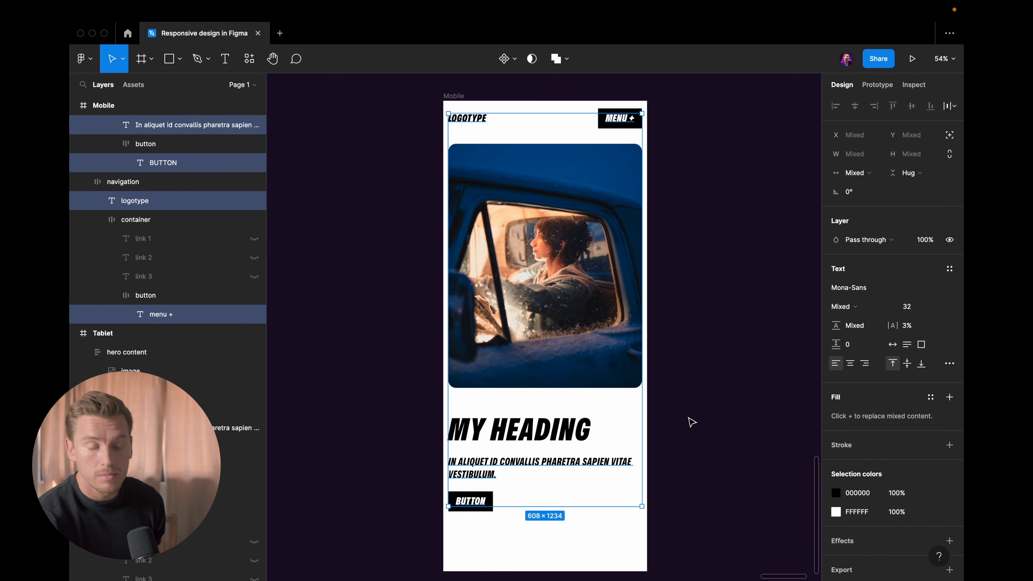
pyautogui.click(914, 308)
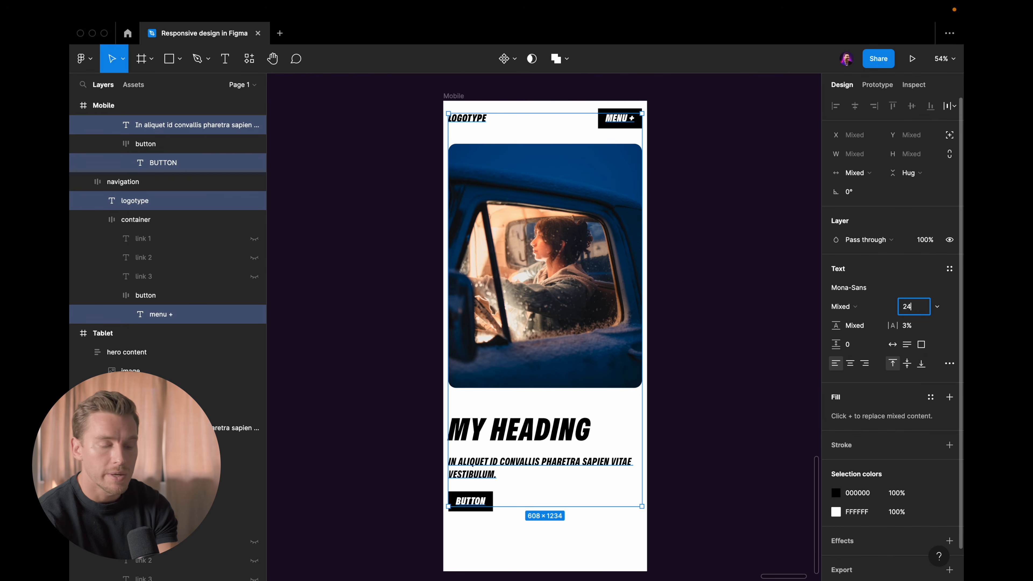
pyautogui.press('Return')
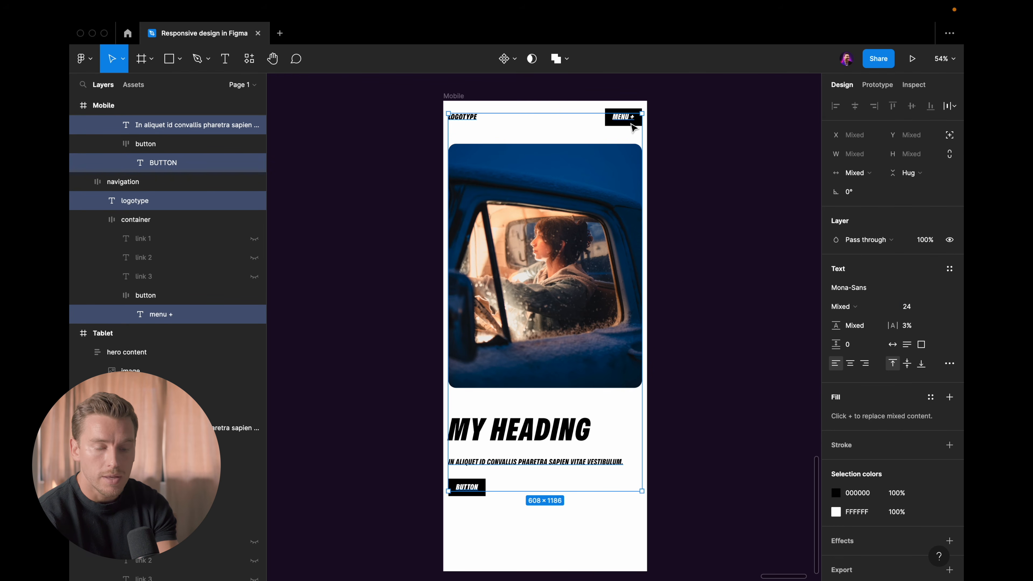
pyautogui.press('Escape')
# Reduce the font size of the heading in the Mobile frame.
pyautogui.click(582, 432)
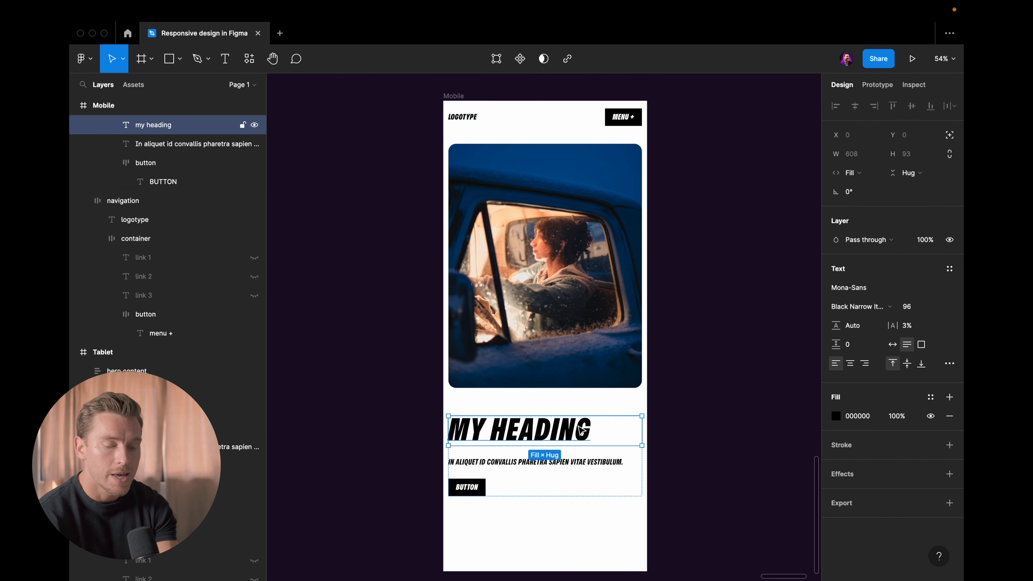
pyautogui.click(922, 308)
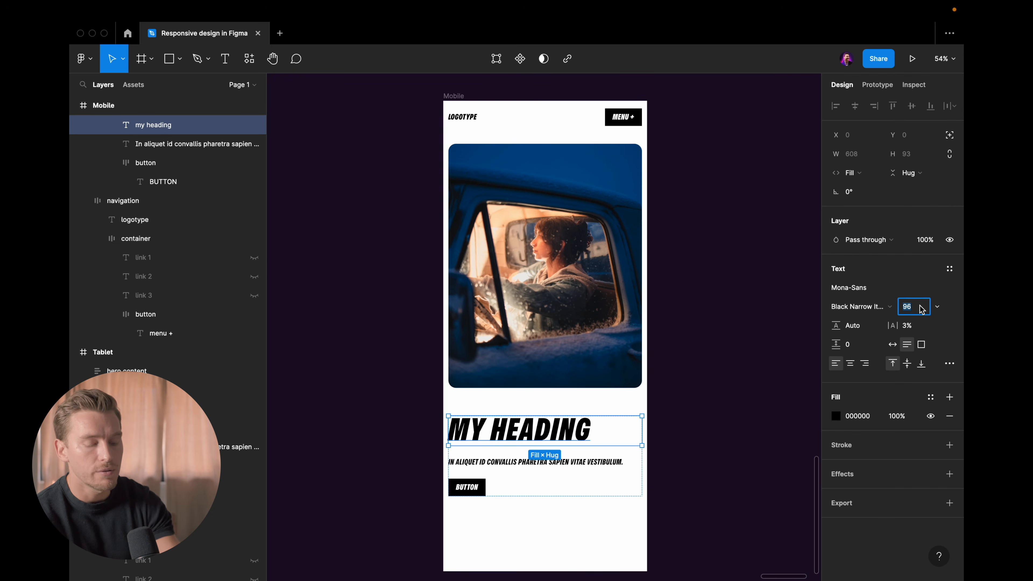
pyautogui.press('Return')
pyautogui.click(651, 409)
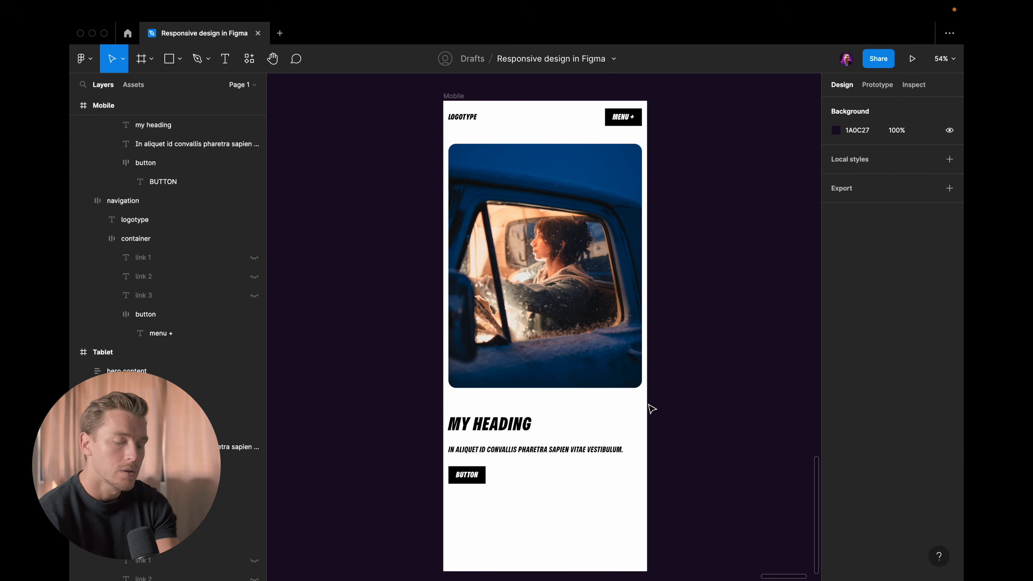
# Set the auto layout spacing of the Mobile's text container to 16.
pyautogui.click(579, 438)
pyautogui.doubleClick(579, 439)
pyautogui.click(851, 300)
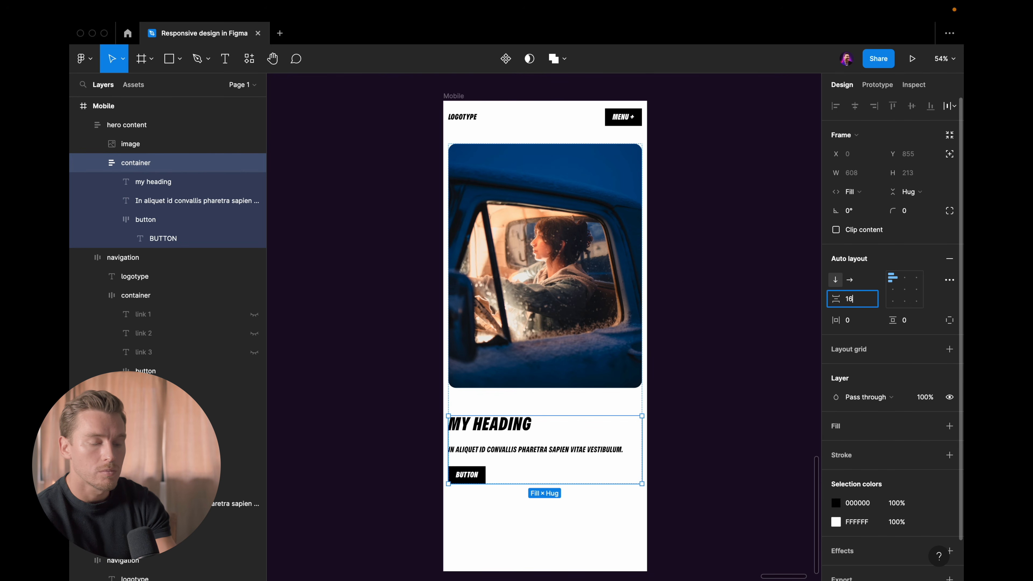
pyautogui.write('16')
pyautogui.press('Return')
# Set the auto layout spacing between image and text container in the Mobile's hero content to 48.
pyautogui.press('Escape')
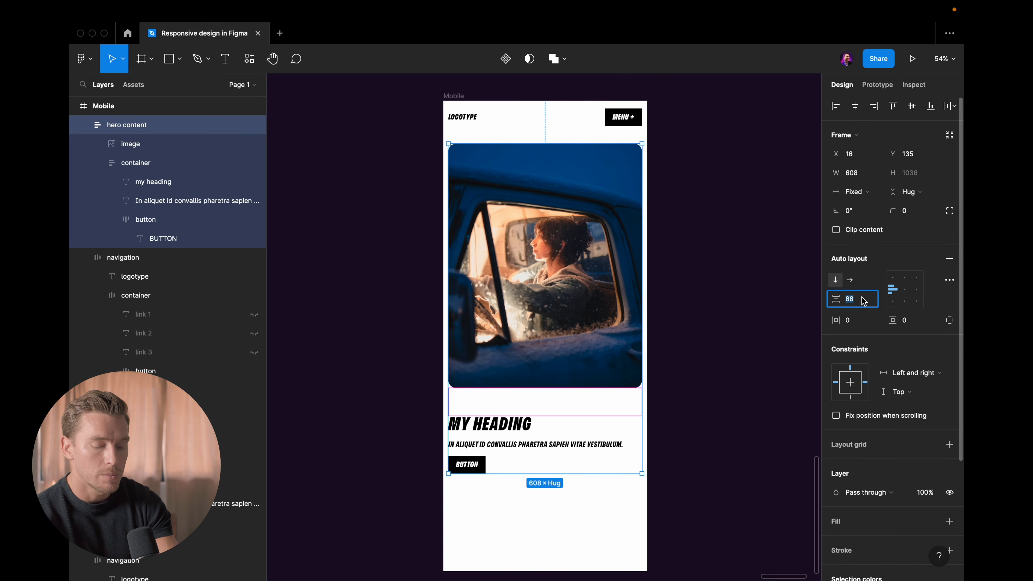
pyautogui.press('Return')
pyautogui.click(719, 286)
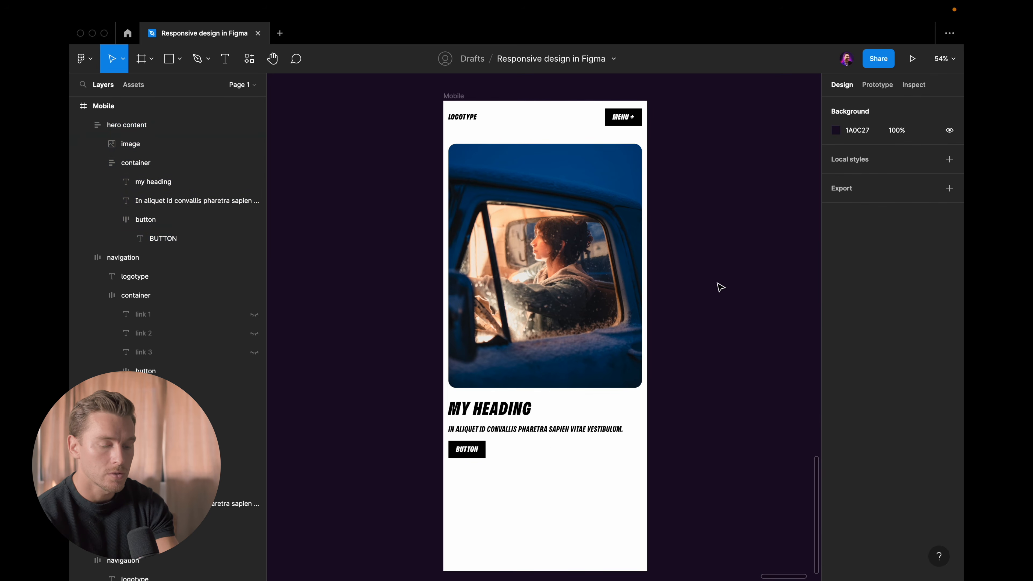
pyautogui.click(598, 414)
pyautogui.write('48')
pyautogui.press('Return')
# Move the Mobile's hero content up to Y 103, leaving a 24 gap below the navigation.
pyautogui.click(671, 249)
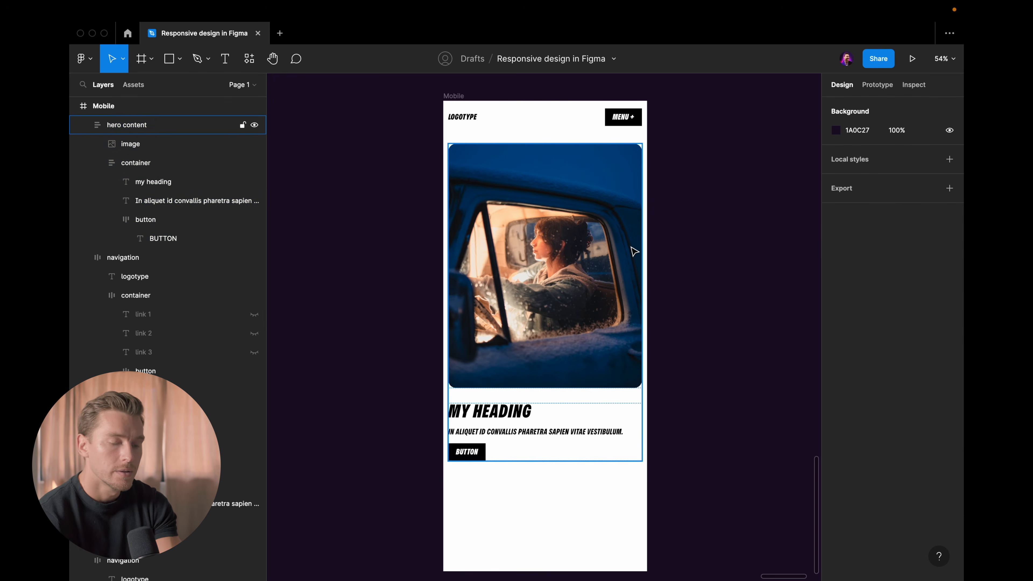
pyautogui.click(590, 199)
pyautogui.hotkey('shift', 'Up')
pyautogui.hotkey('shift', 'Up')
pyautogui.hotkey('shift', 'Up')
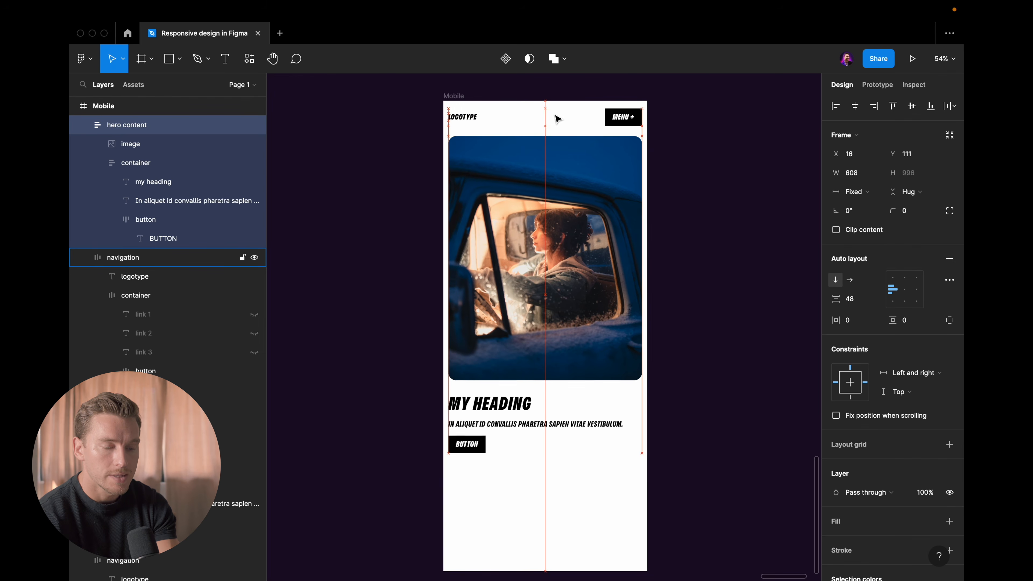
pyautogui.hotkey('shift', 'Up')
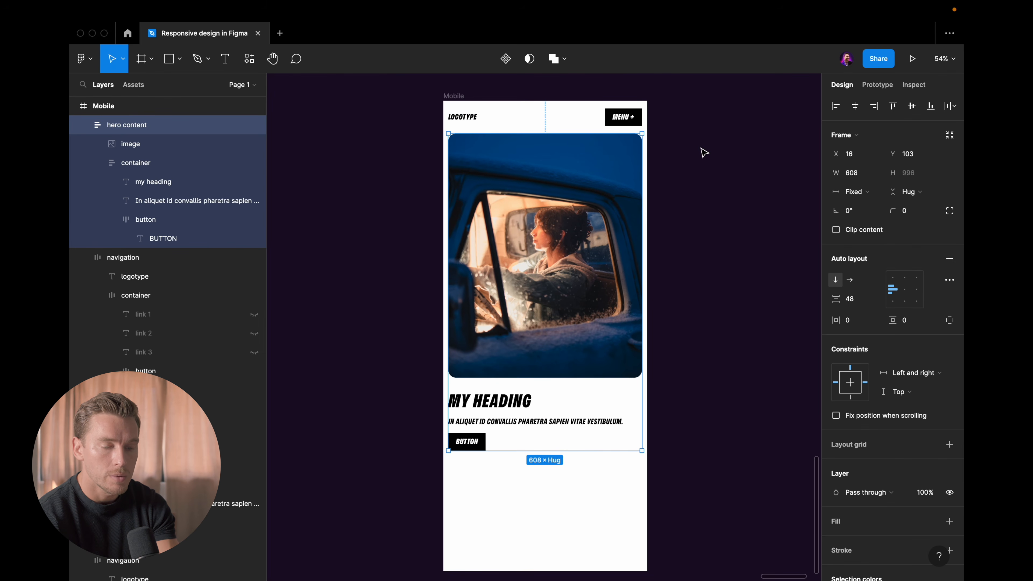
# Move the Mobile's navigation and hero content up together, leaving a 16 margin above the navigation.
pyautogui.keyDown('shift'); pyautogui.click(610, 116); pyautogui.keyUp('shift')
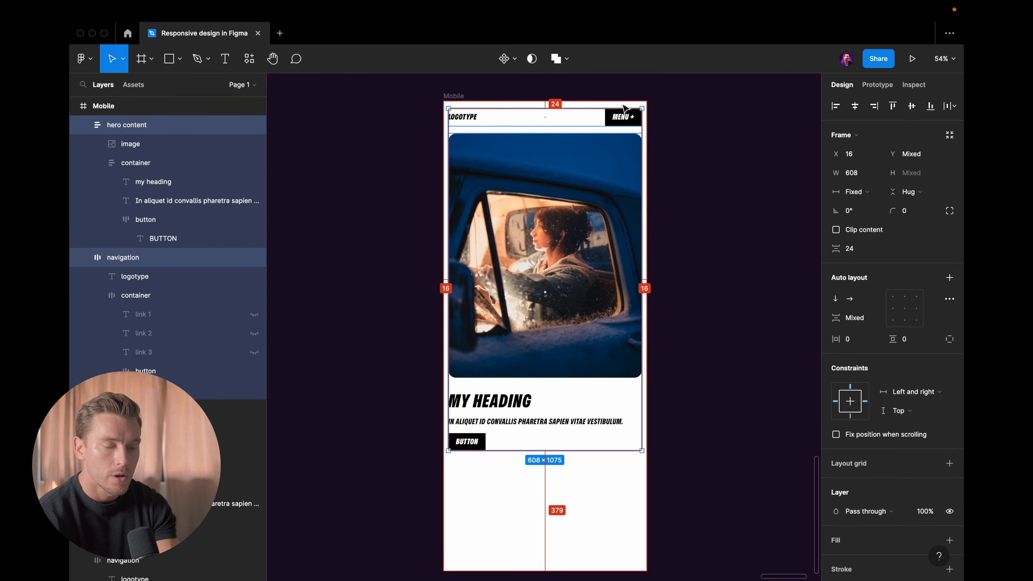
pyautogui.hotkey('shift', 'Up')
pyautogui.scroll(5, 643, 100)
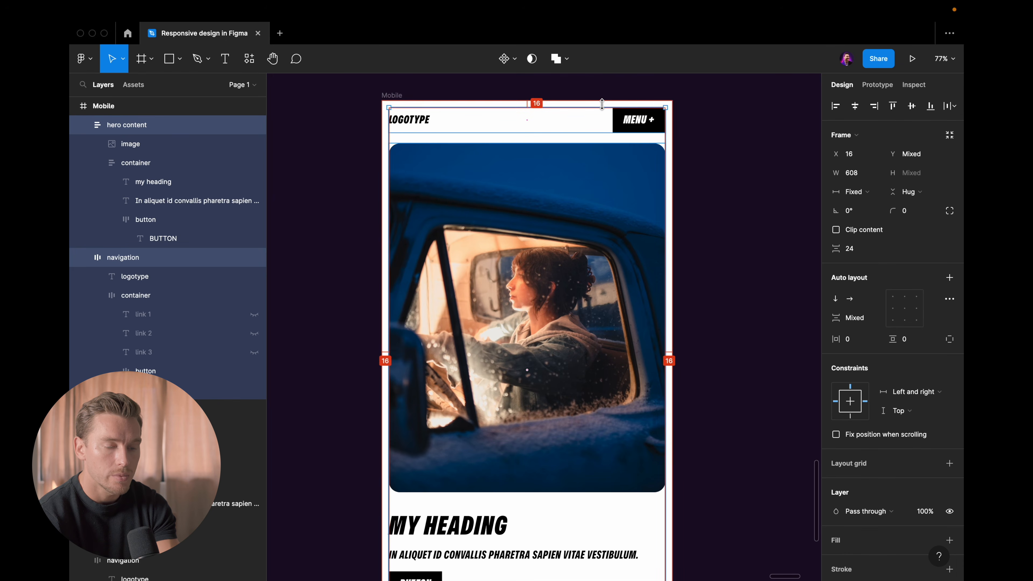
pyautogui.press('Escape')
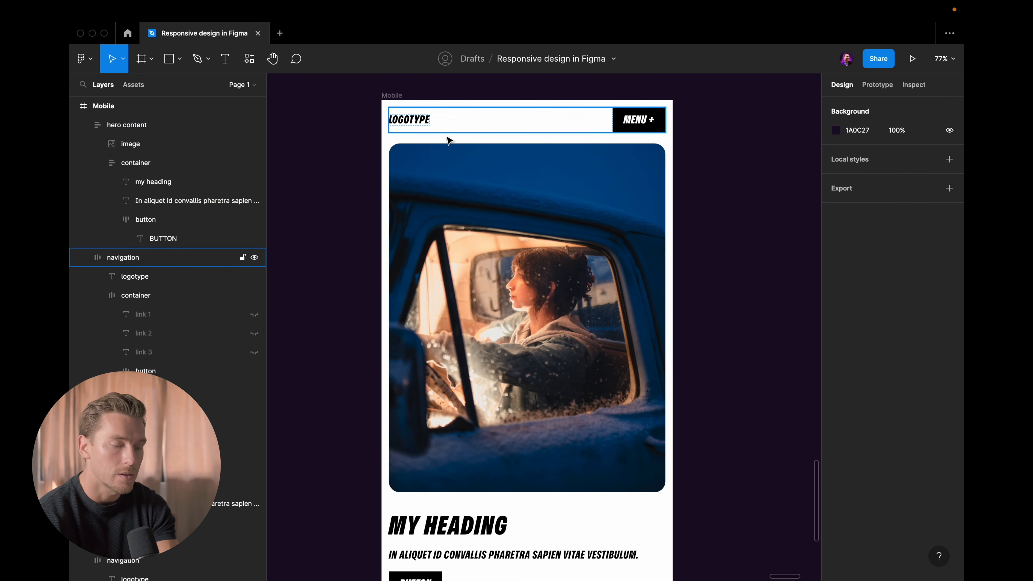
# Shorten the Mobile frame from its lower edge to a height of about 1297.
pyautogui.scroll(-4, 408, 213)
pyautogui.click(383, 132)
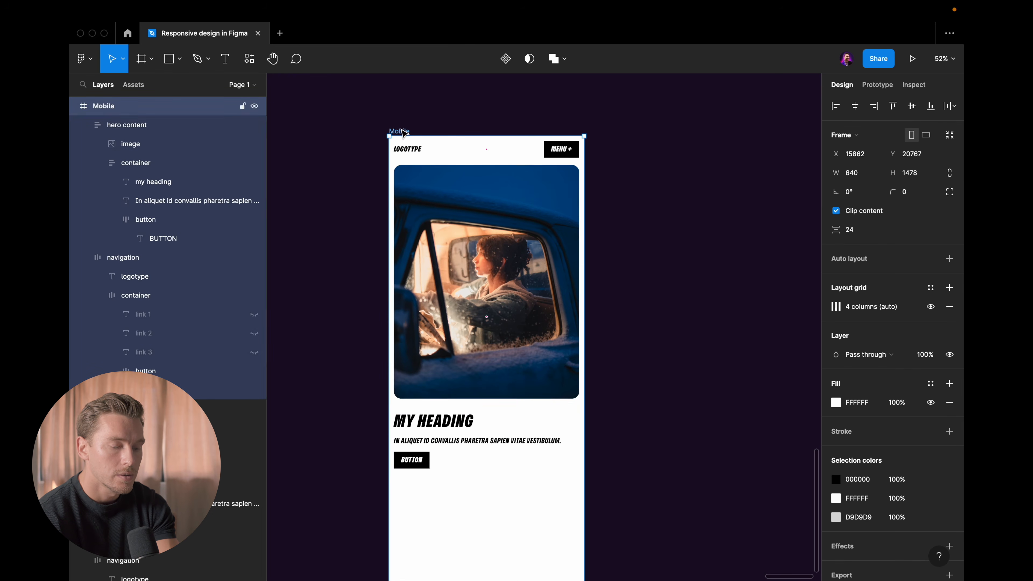
pyautogui.scroll(-1, 517, 464)
pyautogui.moveTo(519, 556); pyautogui.dragTo(518, 504)
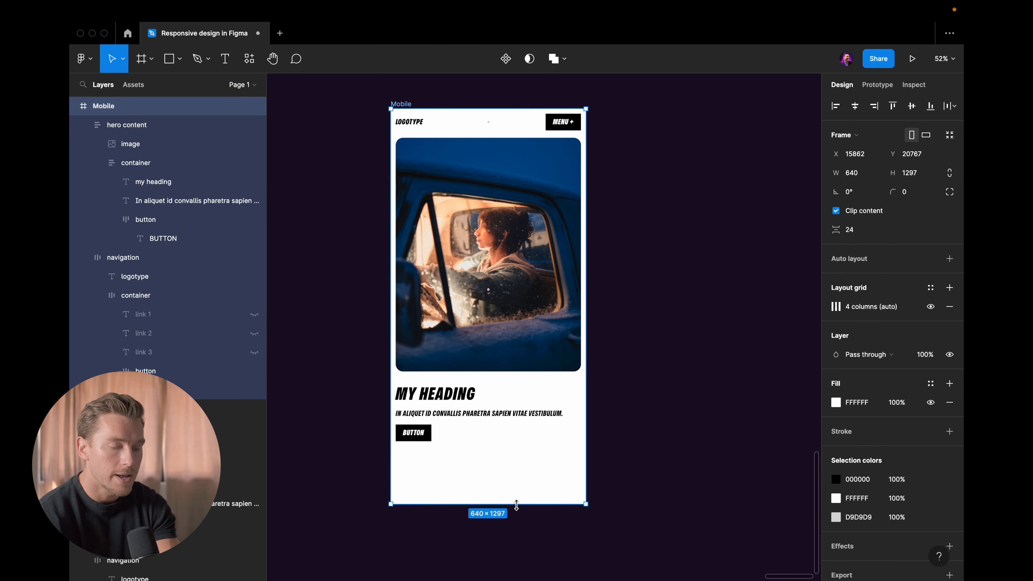
pyautogui.click(520, 497)
# Hide the interface and test the Desktop frame's responsiveness by varying its width from the right edge.
pyautogui.scroll(-3, 521, 497)
pyautogui.press('super+backslash')
pyautogui.scroll(-4, 526, 498)
pyautogui.scroll(3, 526, 407)
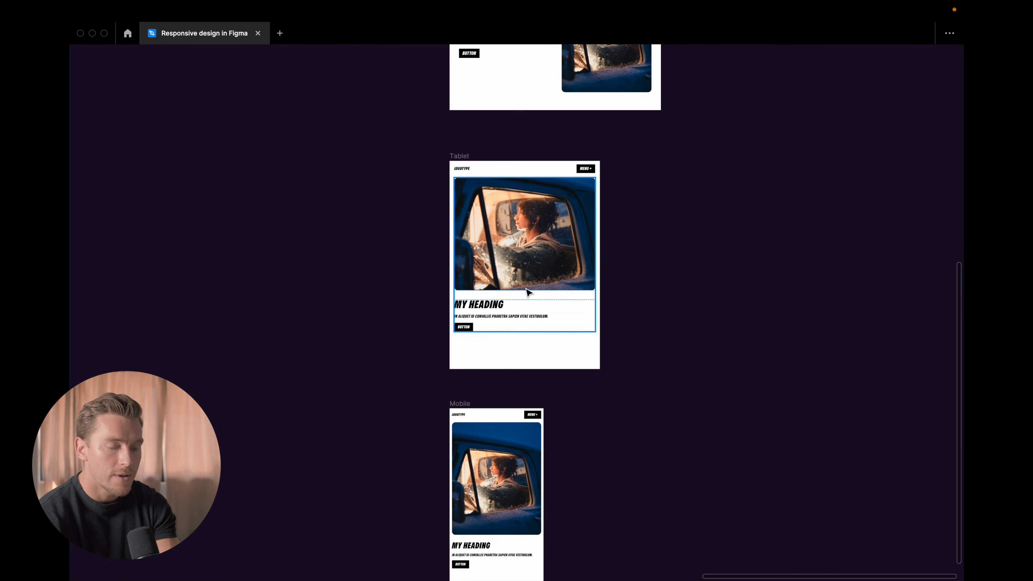
pyautogui.scroll(6, 528, 292)
pyautogui.scroll(3, 528, 293)
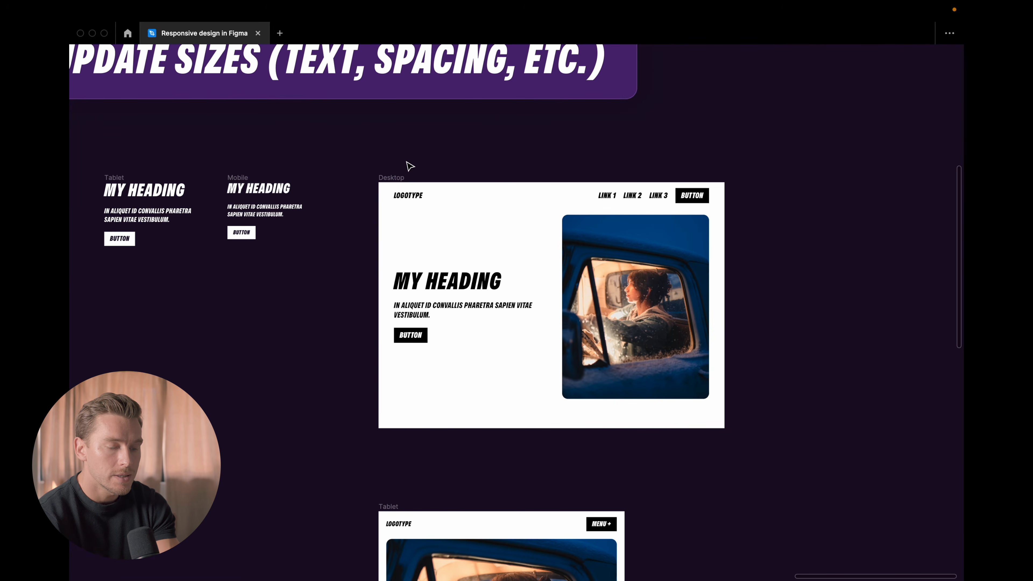
pyautogui.moveTo(727, 228)
pyautogui.mouseDown()
pyautogui.moveTo(604, 232)
pyautogui.moveTo(768, 238)
pyautogui.moveTo(596, 243)
pyautogui.moveTo(725, 243)
pyautogui.mouseUp()
# Test the responsiveness of the Tablet frame and the Mobile frame by varying their widths from the right edge.
pyautogui.scroll(-8, 505, 373)
pyautogui.keyDown('ctrl'); pyautogui.scroll(2, 505, 373); pyautogui.keyUp('ctrl')
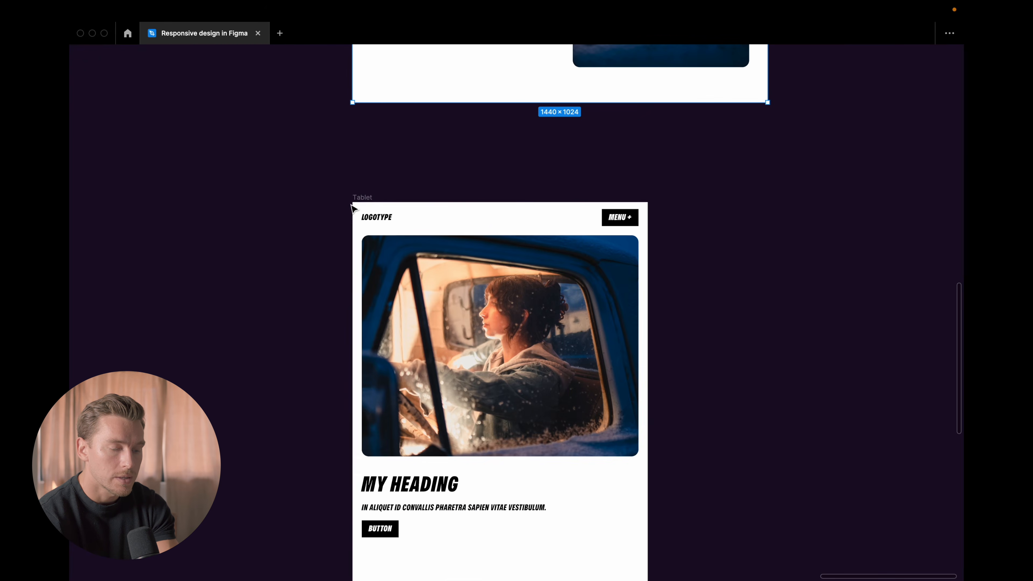
pyautogui.click(357, 197)
pyautogui.scroll(-2, 664, 200)
pyautogui.moveTo(650, 198)
pyautogui.mouseDown()
pyautogui.moveTo(524, 205)
pyautogui.moveTo(650, 206)
pyautogui.mouseUp()
pyautogui.scroll(-10, 485, 210)
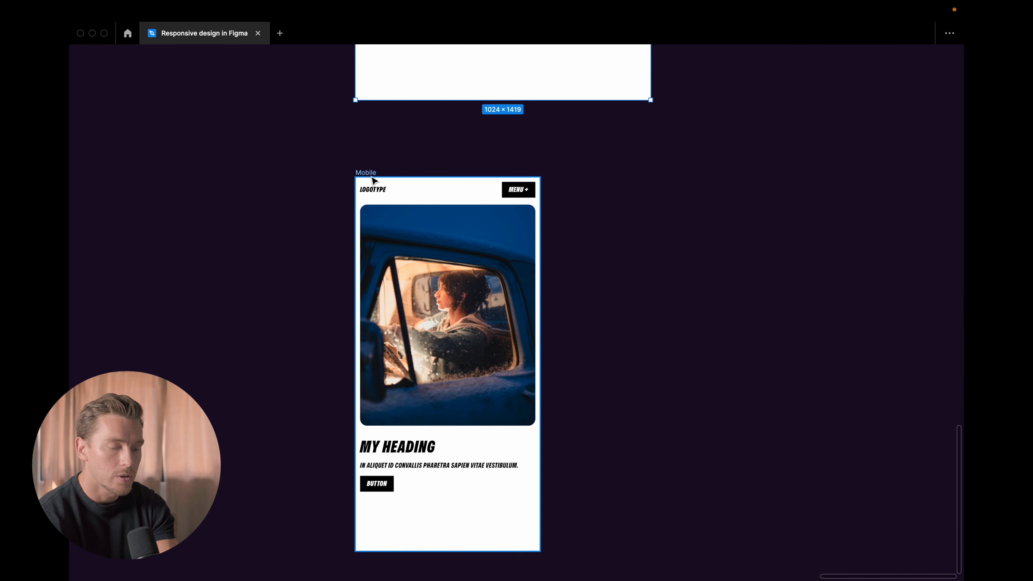
pyautogui.moveTo(544, 214); pyautogui.dragTo(501, 216)
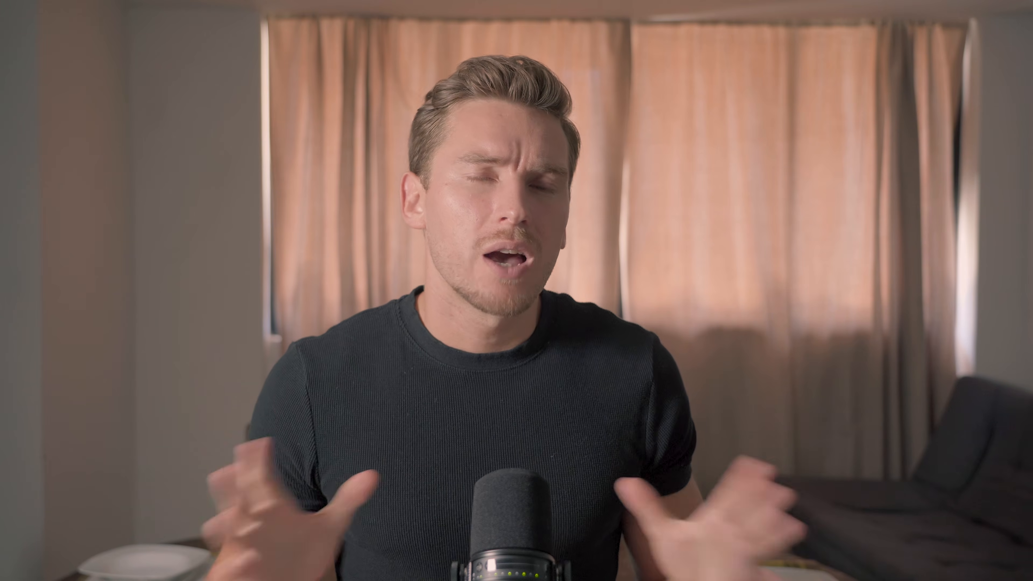